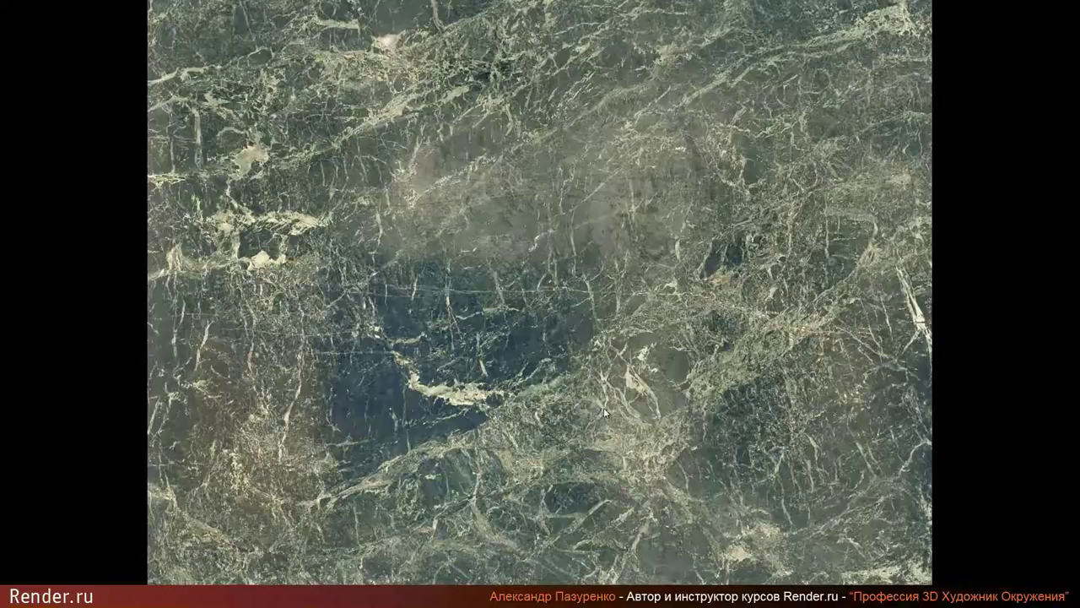
Step: Look through the full-screen marble texture images, comparing the green, red and cream samples
key("Right")
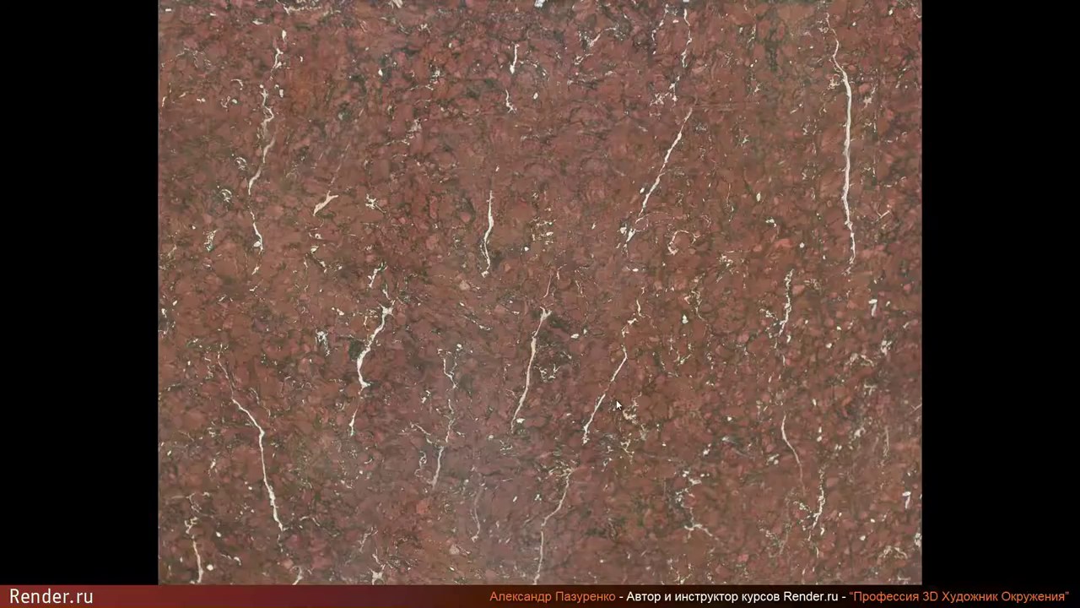
key("Right")
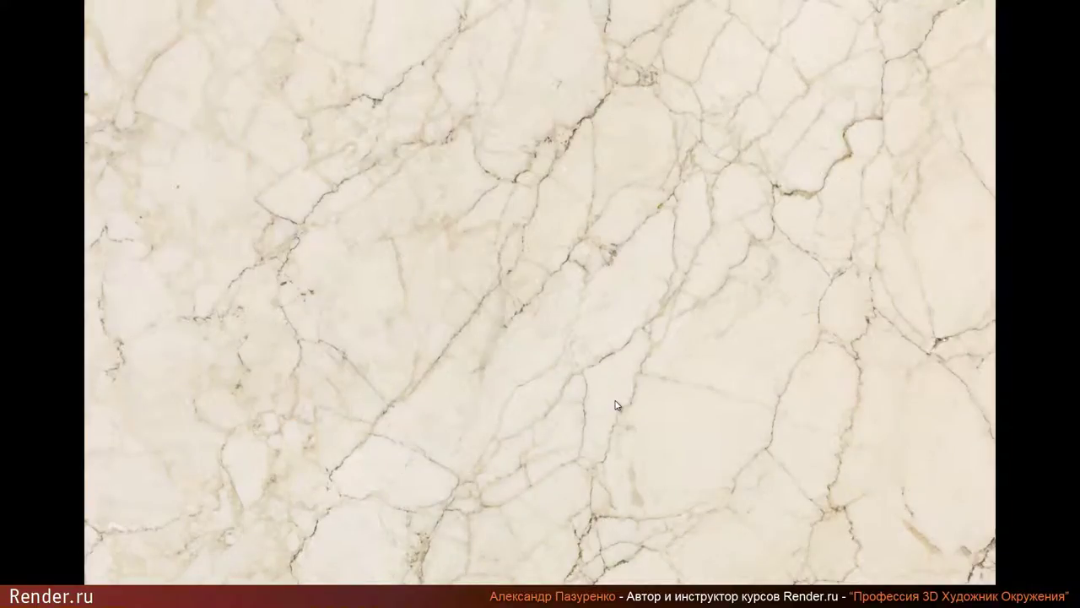
key("Left")
key("Left")
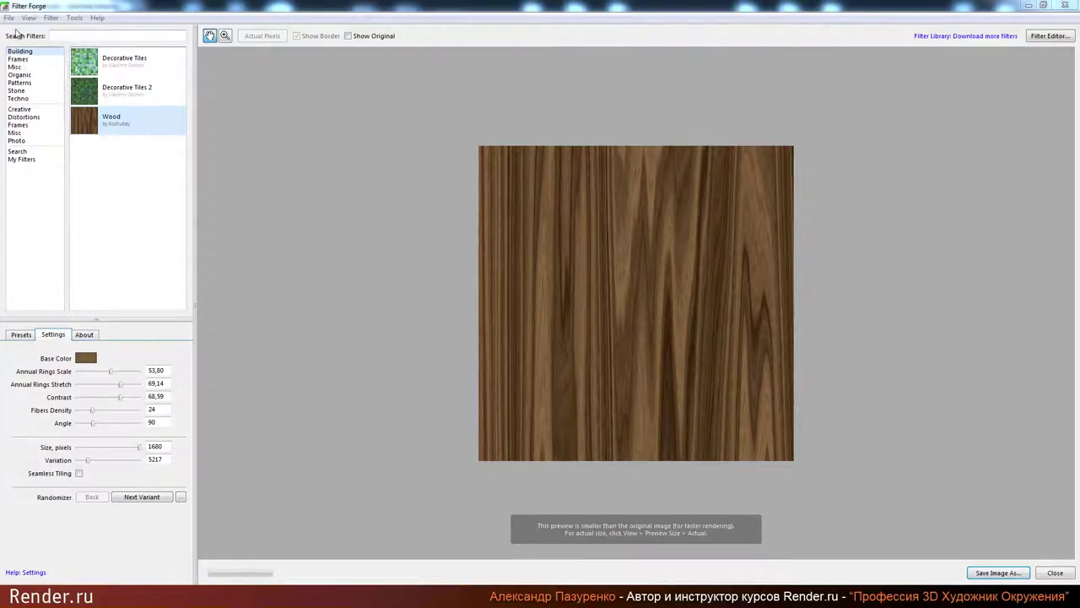
Step: Preview the Decorative Tiles 2 and Decorative Tiles filters in Filter Forge, and start a new filter
left_click(94, 96)
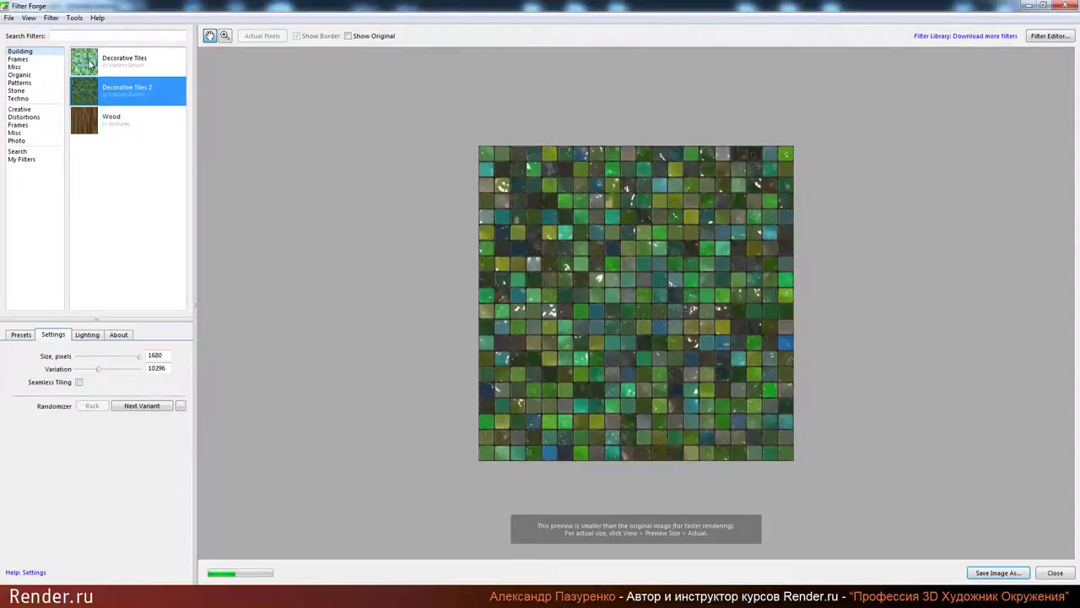
left_click(90, 64)
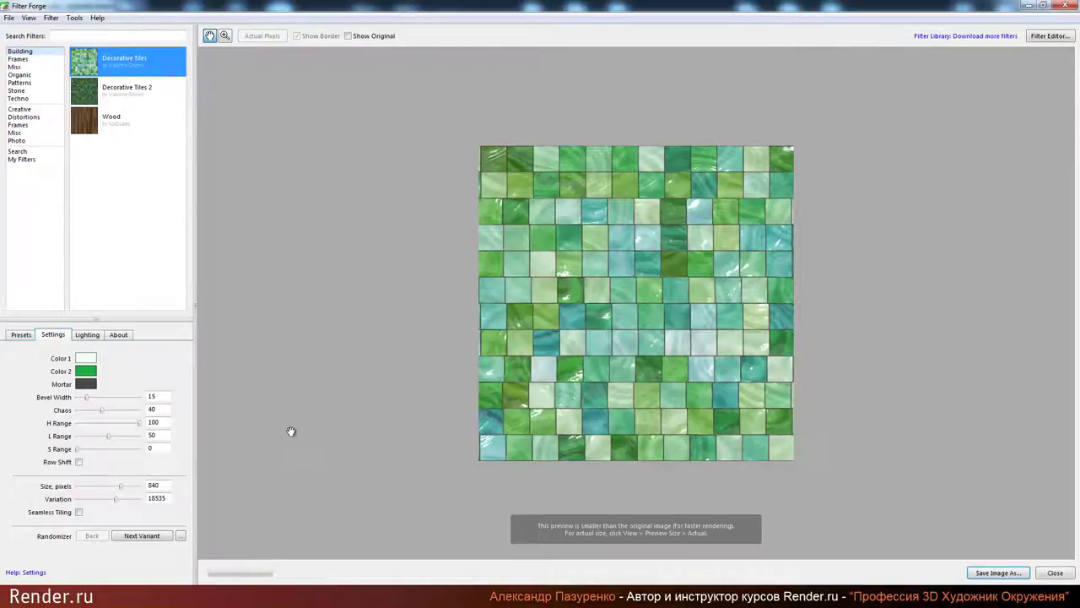
left_click(52, 19)
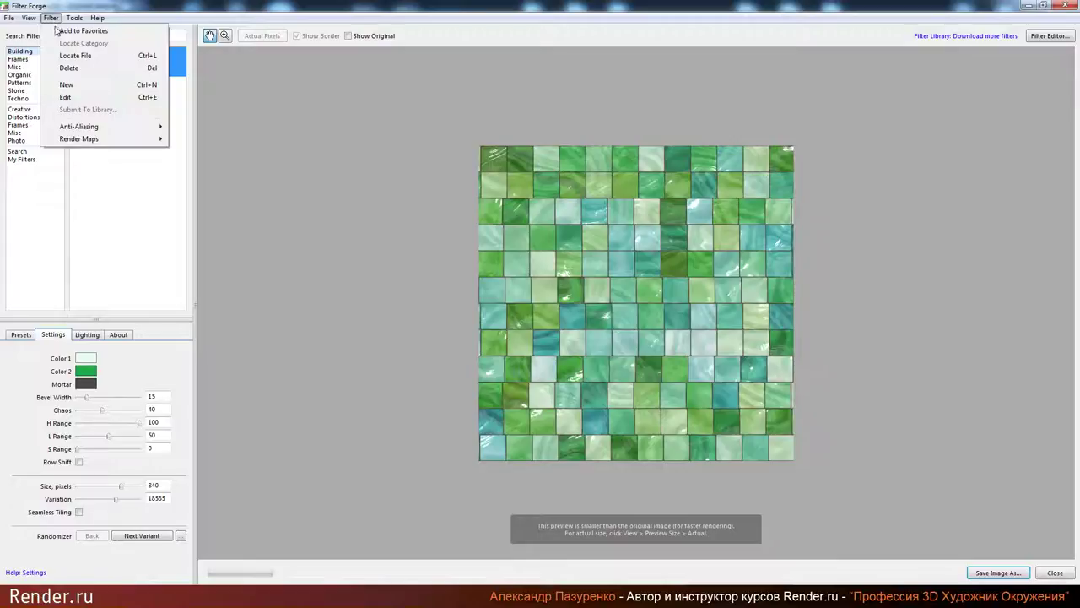
left_click(81, 86)
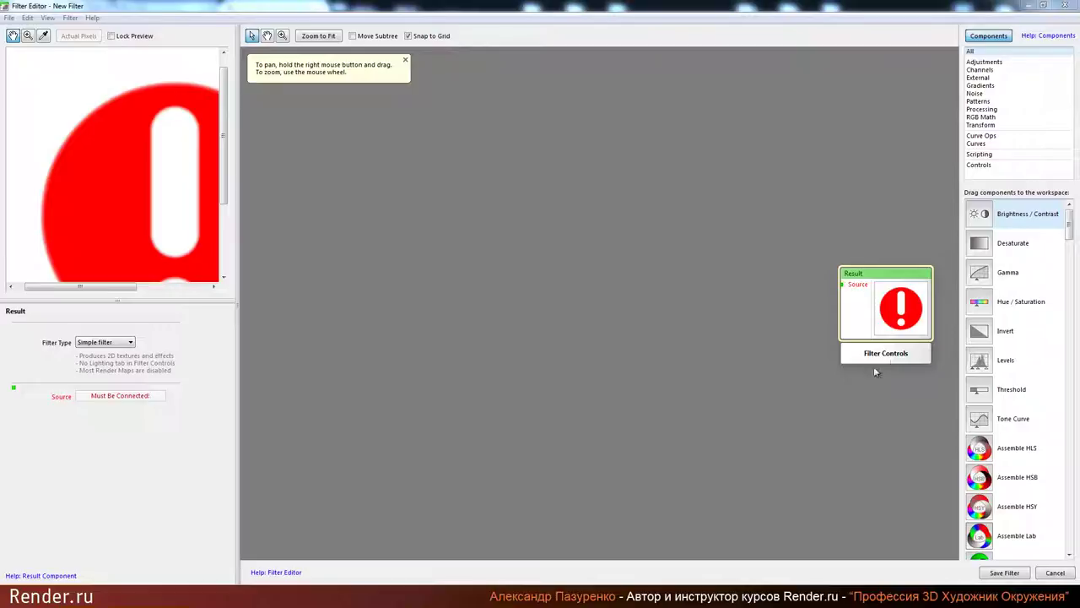
Step: Add an external Image component to the empty workspace, well ahead of the Result component
left_click(977, 77)
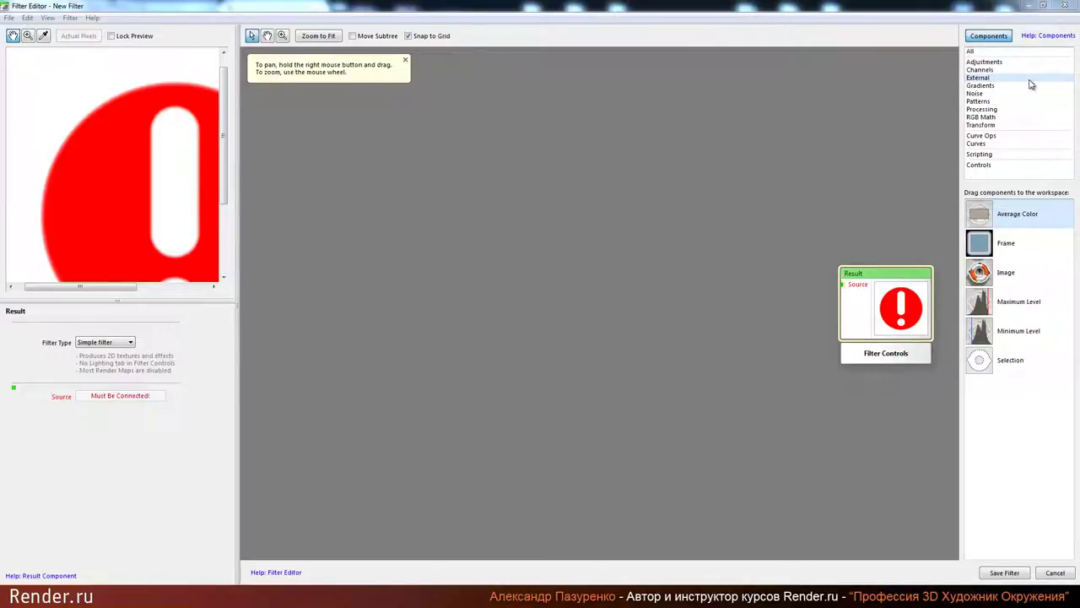
left_click(1022, 280)
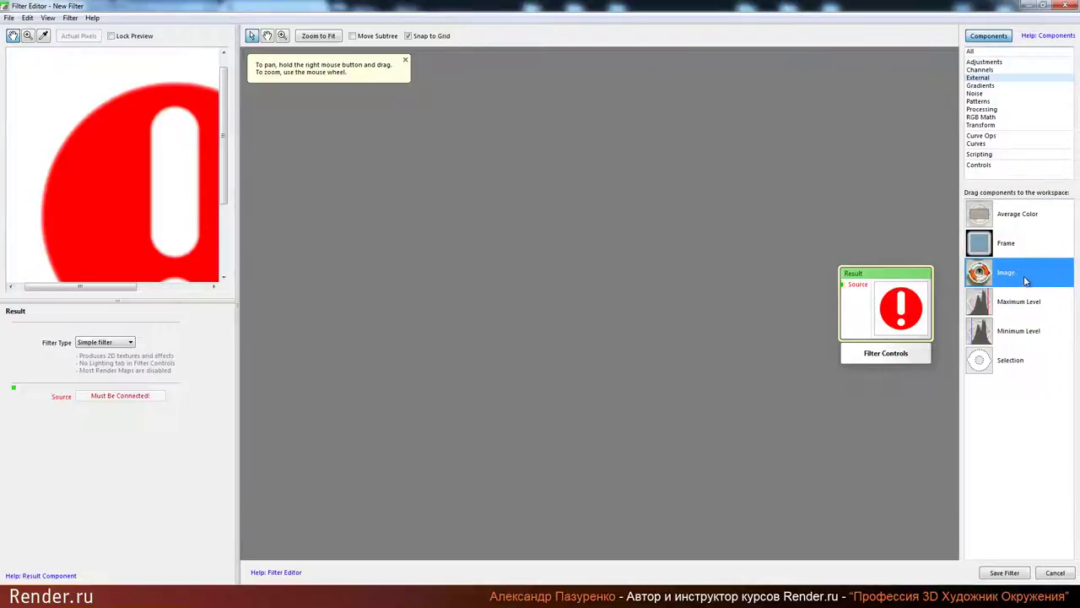
left_click(342, 193)
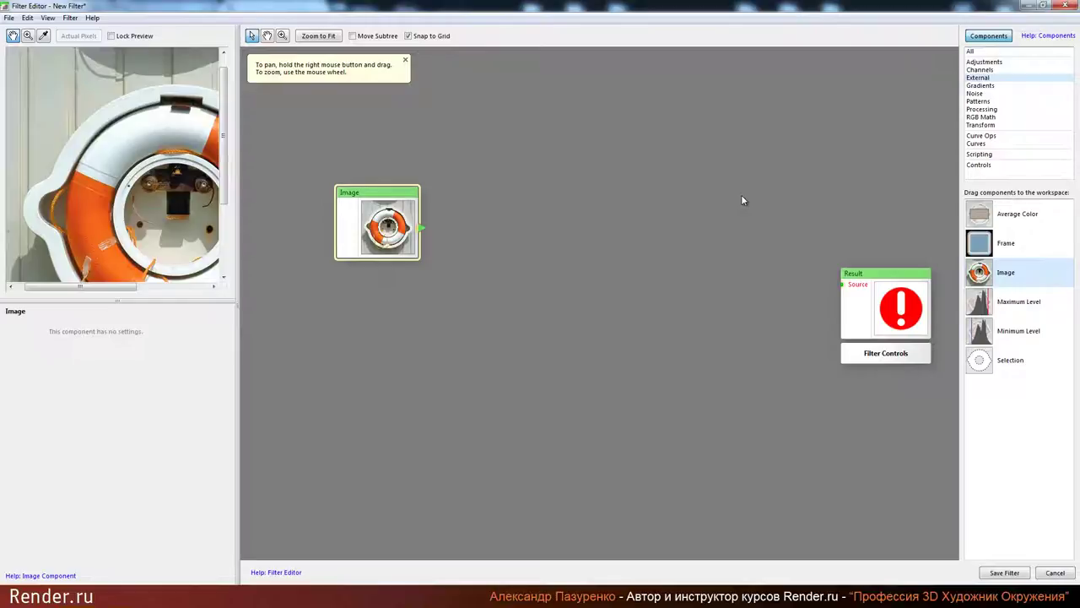
Step: Add a Tiles pattern component to the workspace between the Image and Result components
key("Down")
key("Down")
key("Down")
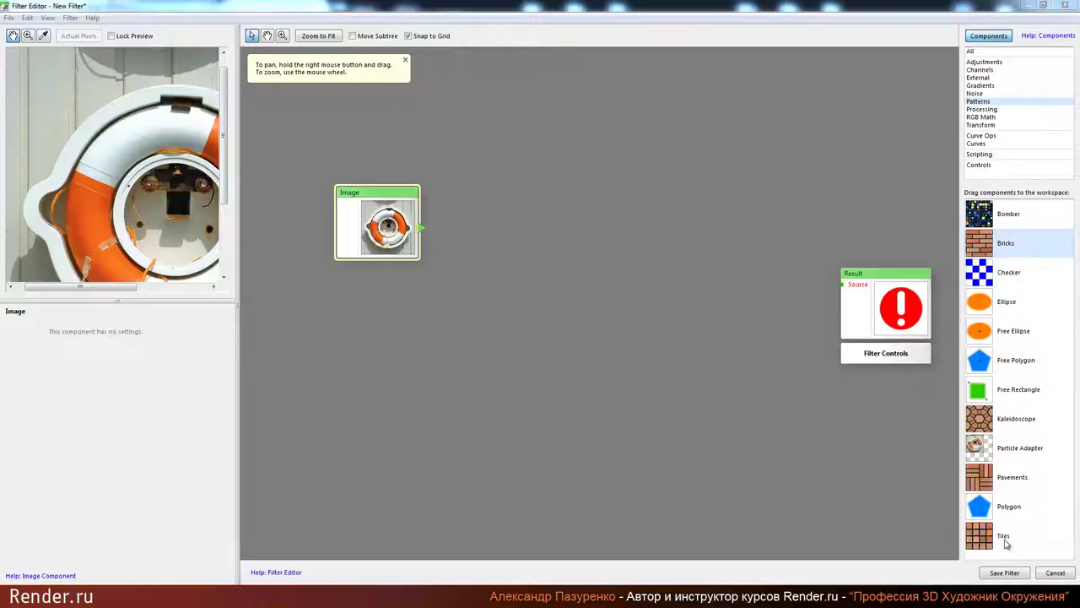
left_click_drag(985, 541, 522, 281)
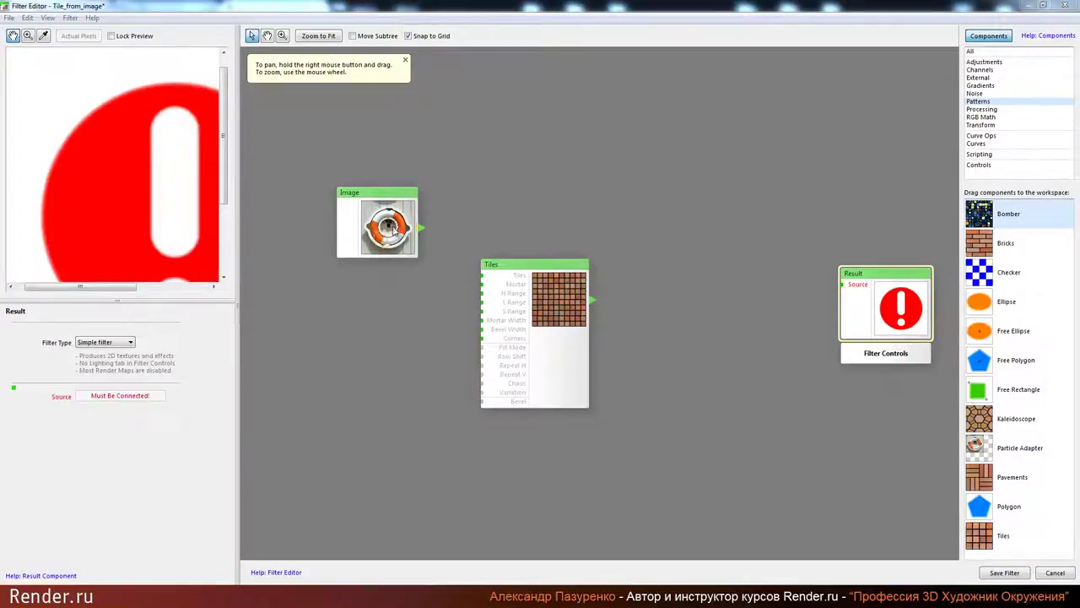
Step: Move the Image component farther from the Tiles component and connect its output to the Tiles input
left_click_drag(377, 199, 340, 196)
left_click(410, 231)
left_click_drag(389, 238, 404, 297)
left_click_drag(461, 267, 481, 281)
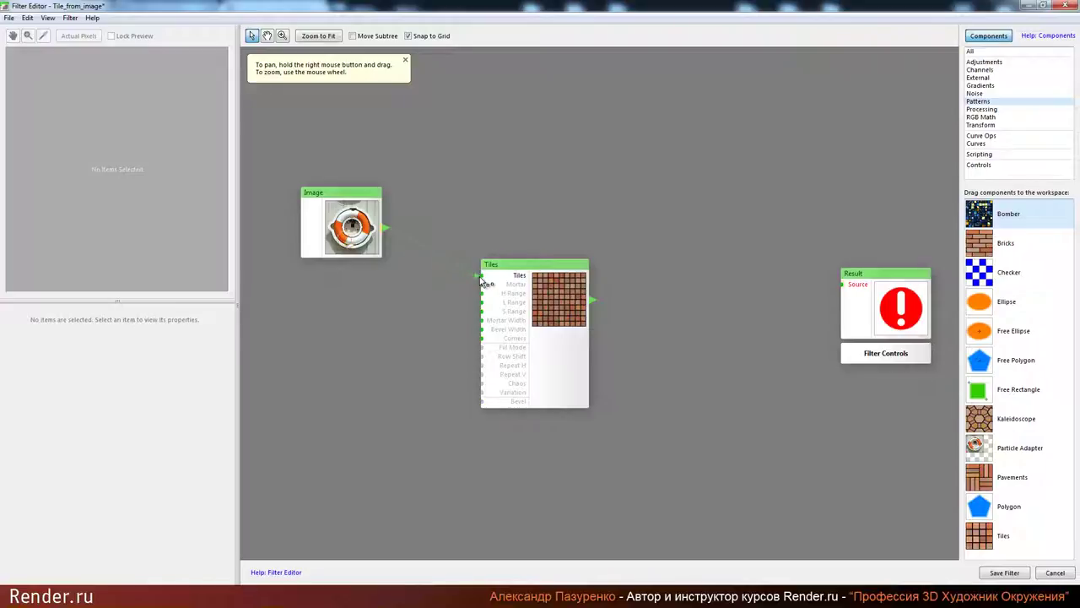
left_click_drag(483, 283, 484, 282)
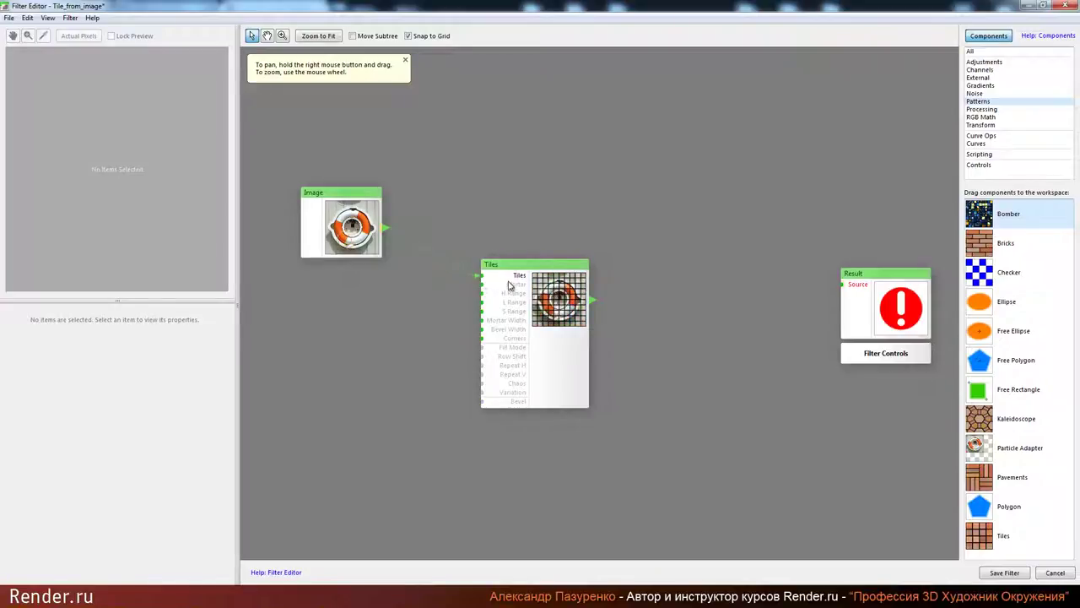
Step: Examine the Tiles component's settings and its image-mapped tiles and mortar in an enlarged preview
left_click(549, 359)
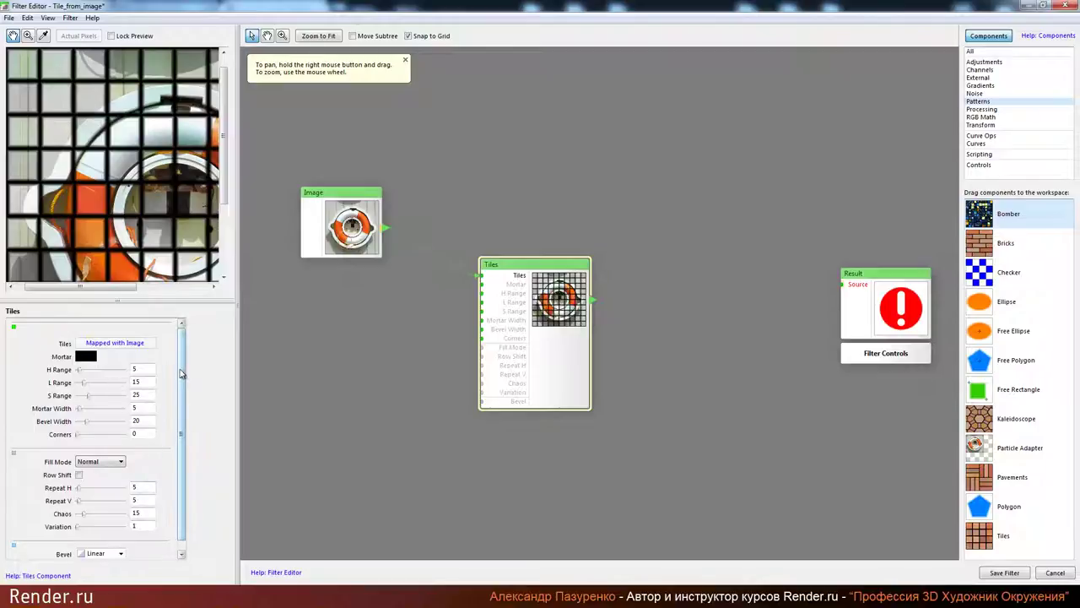
left_click_drag(185, 365, 186, 361)
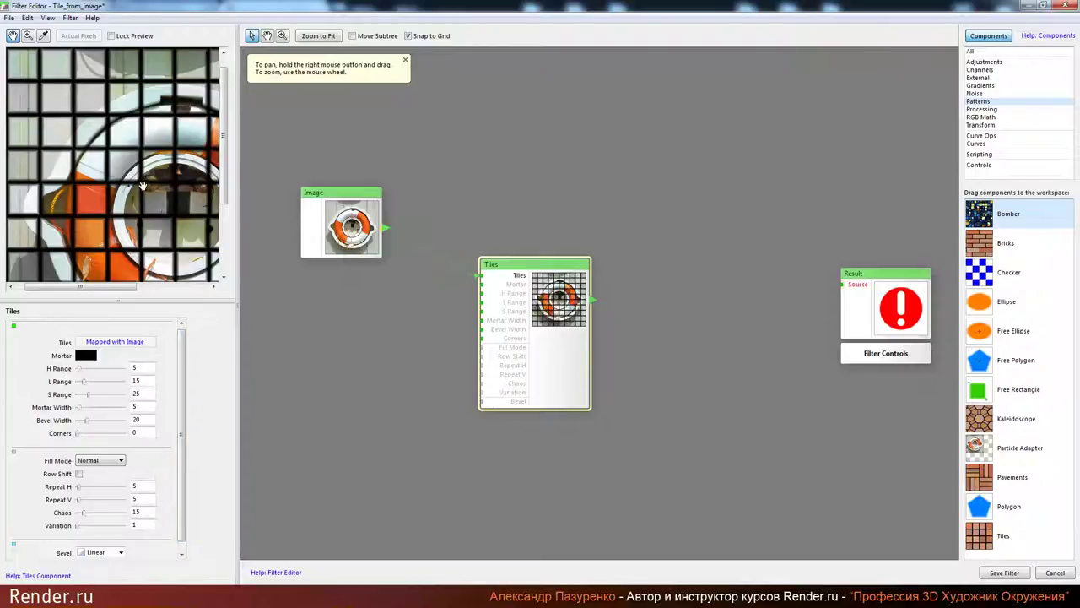
scroll(143, 186, "up", 2)
left_click_drag(239, 289, 501, 319)
left_click_drag(513, 139, 513, 178)
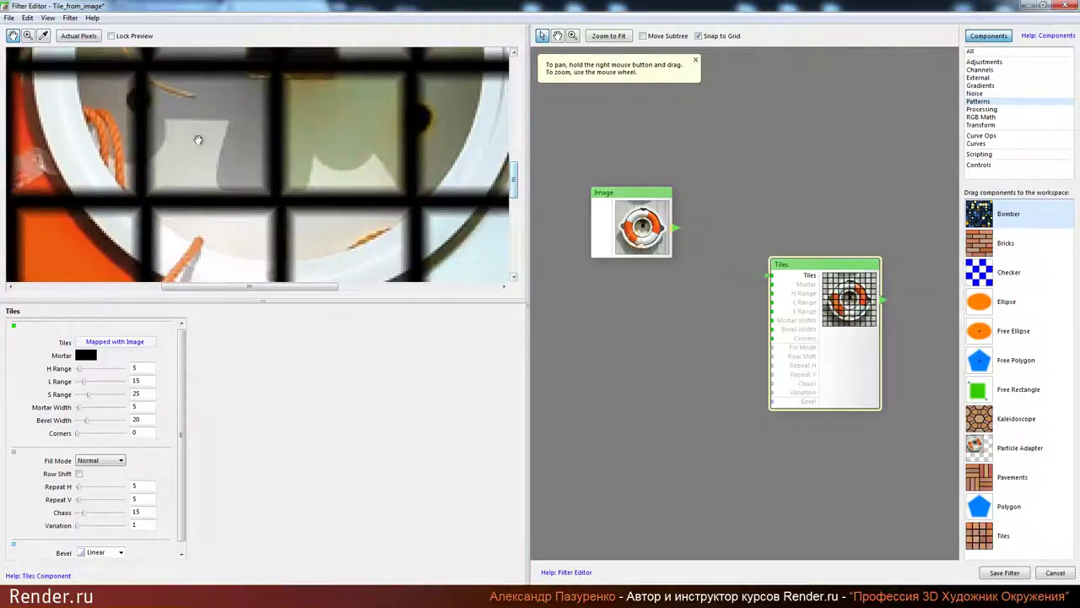
scroll(321, 172, "down", 1)
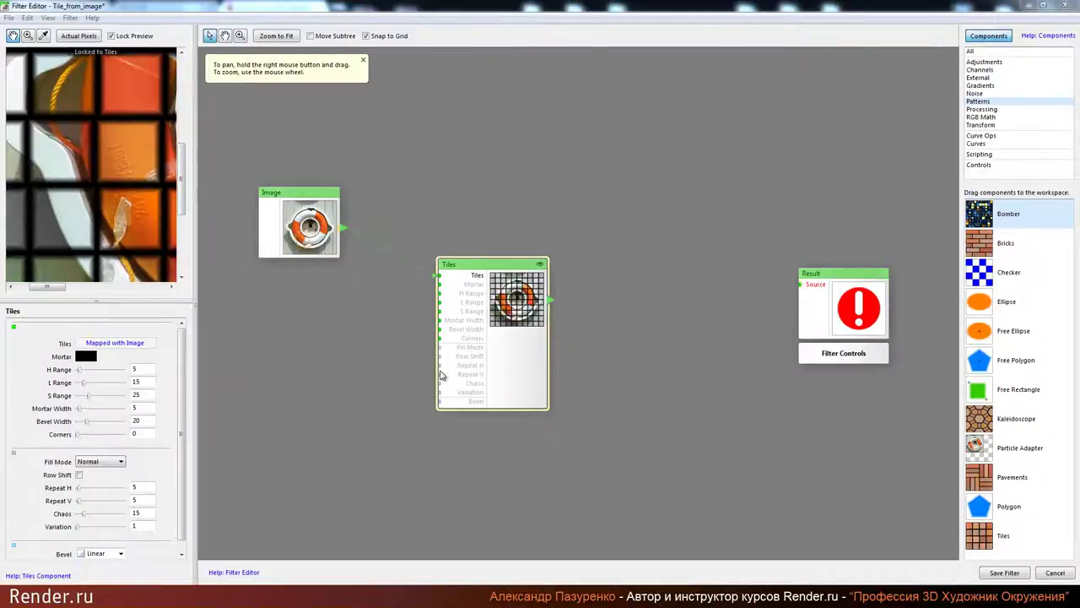
Step: Shift the Tiles component slightly and add a Perlin Noise component below the Image component
left_click_drag(469, 267, 460, 278)
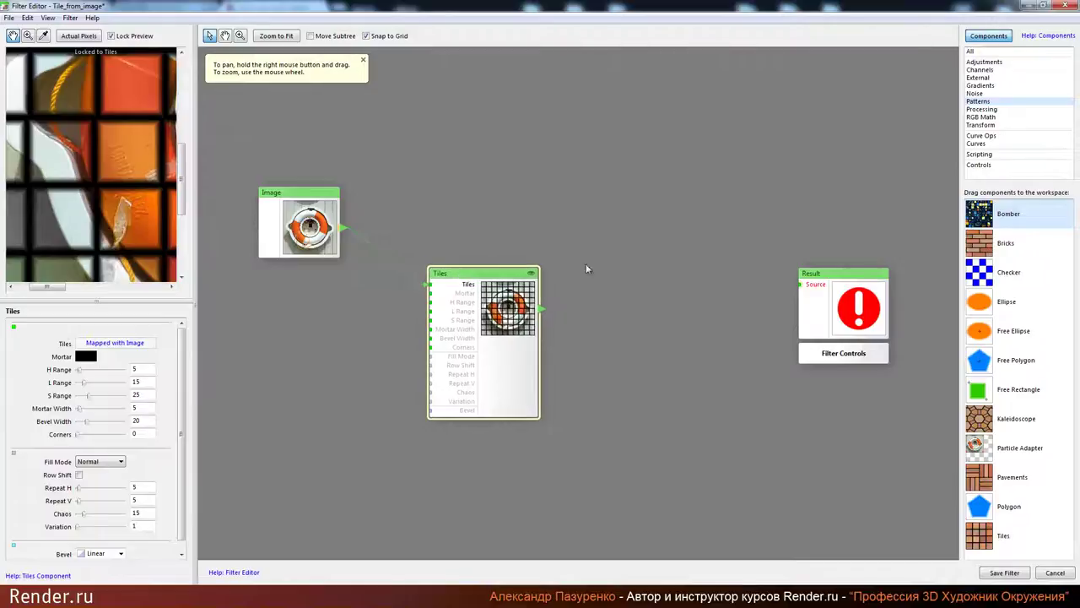
left_click(982, 95)
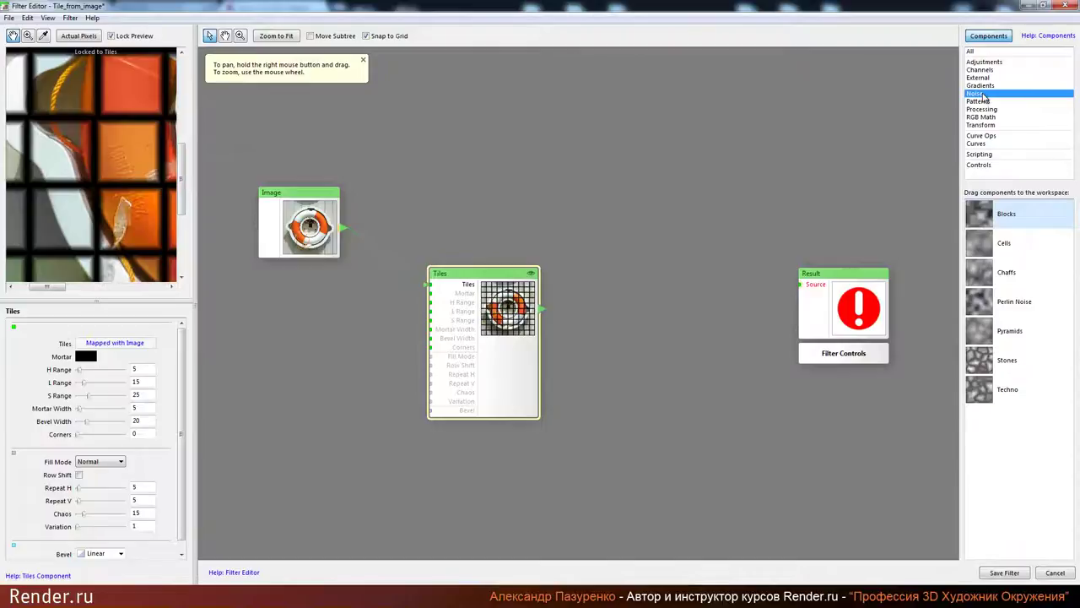
left_click(986, 306)
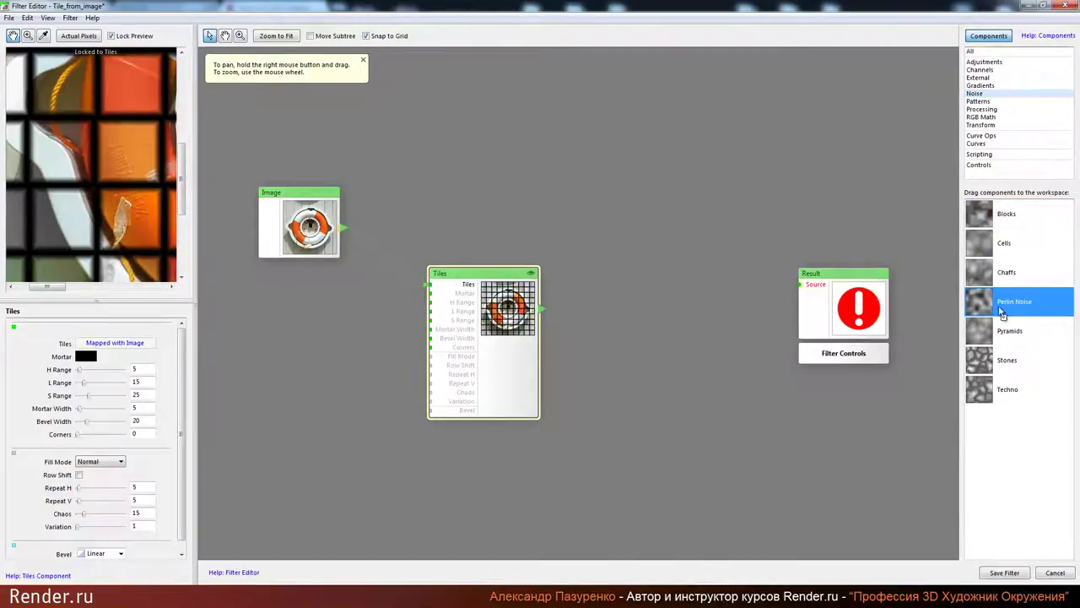
left_click_drag(262, 334, 262, 334)
Step: Connect the Perlin Noise output to the Mortar input of the Tiles component
left_click_drag(459, 213, 567, 189)
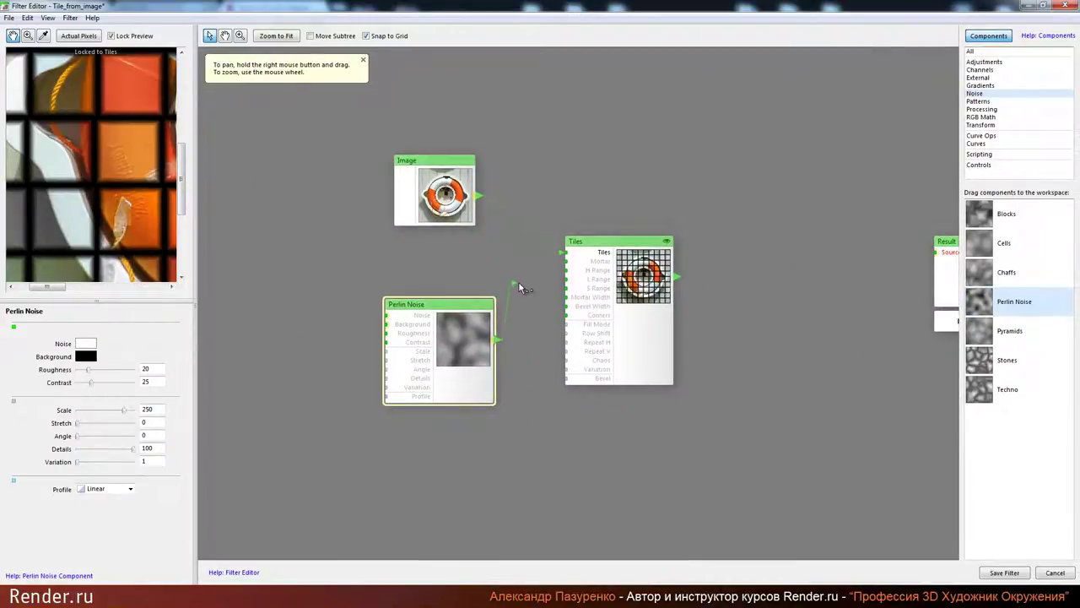
left_click_drag(521, 285, 567, 261)
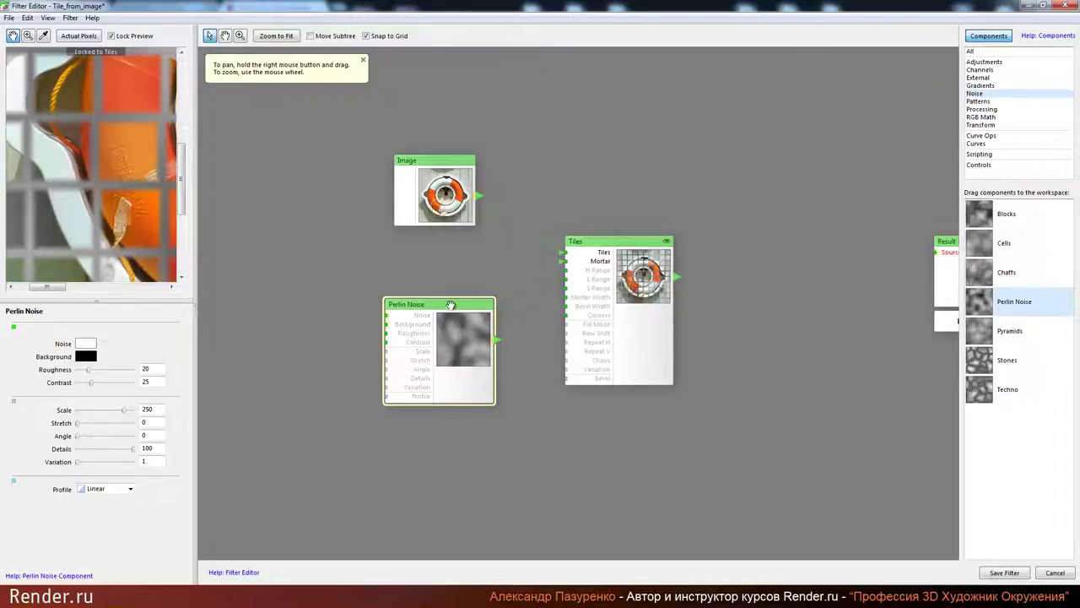
left_click_drag(451, 305, 478, 307)
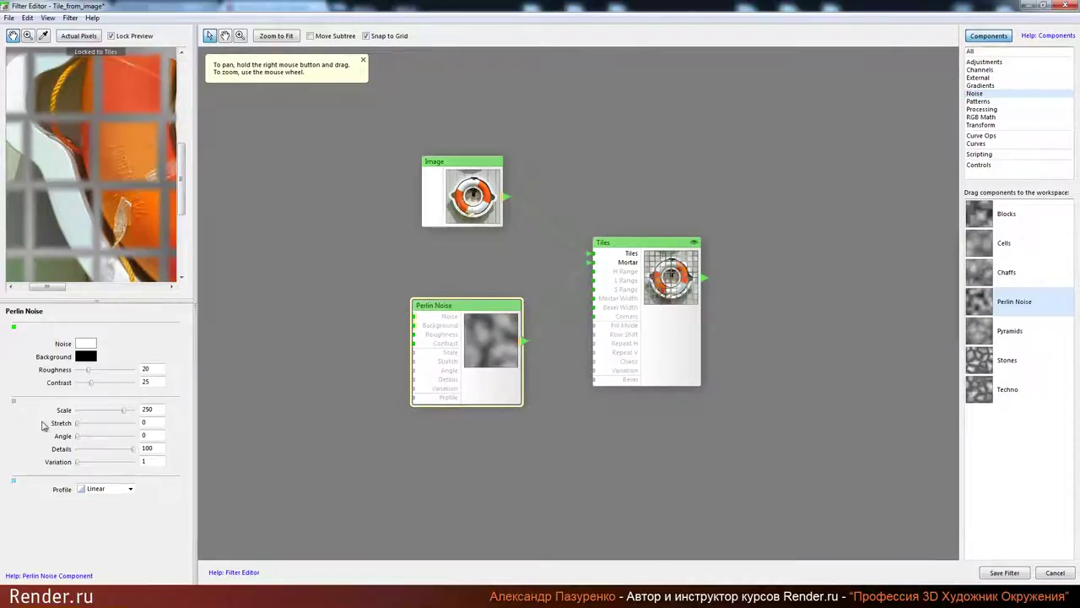
Step: Lock the preview to the Perlin Noise component and set its Scale to 0
left_click(475, 380)
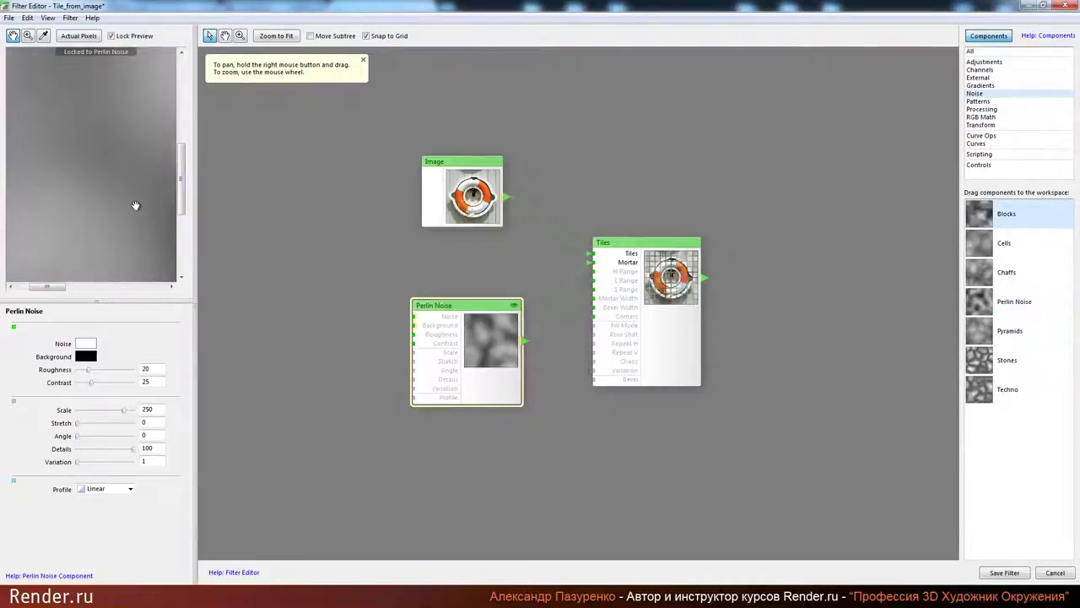
left_click_drag(135, 206, 108, 199)
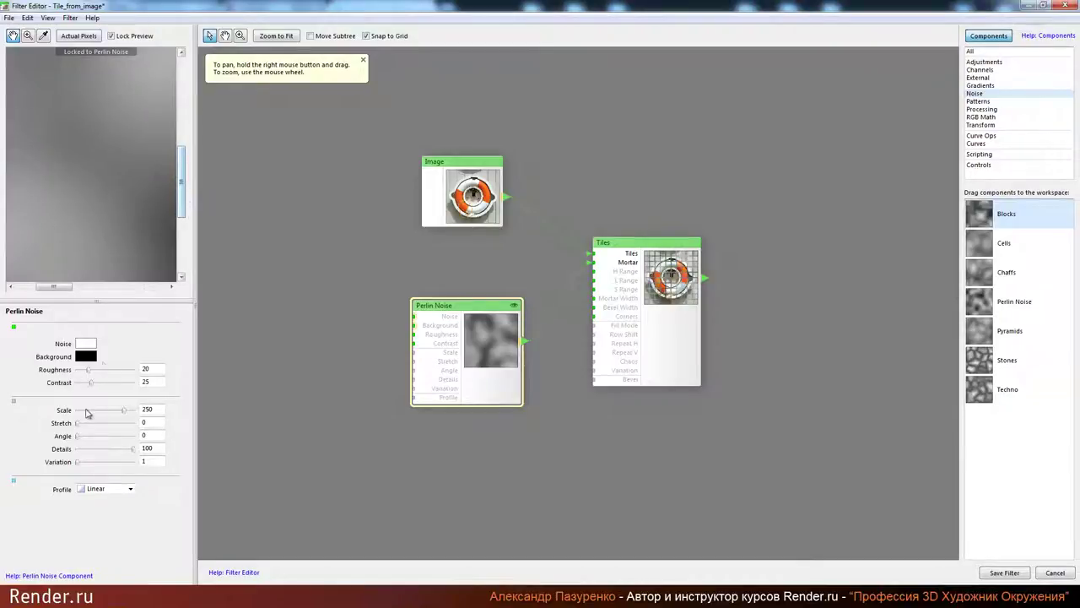
left_click_drag(194, 241, 309, 241)
scroll(176, 150, "down", 6)
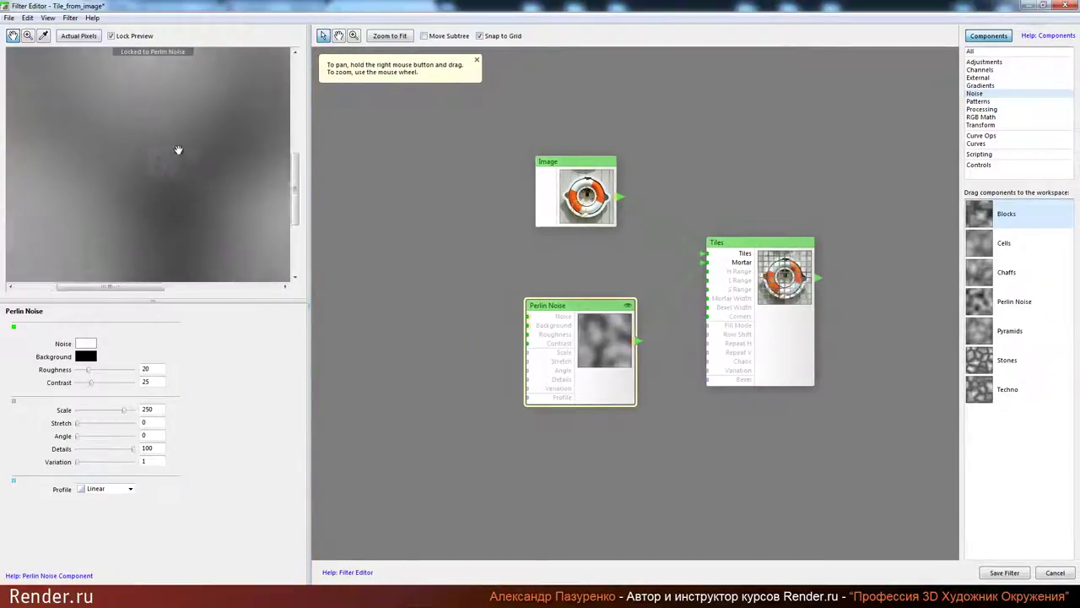
scroll(156, 163, "up", 6)
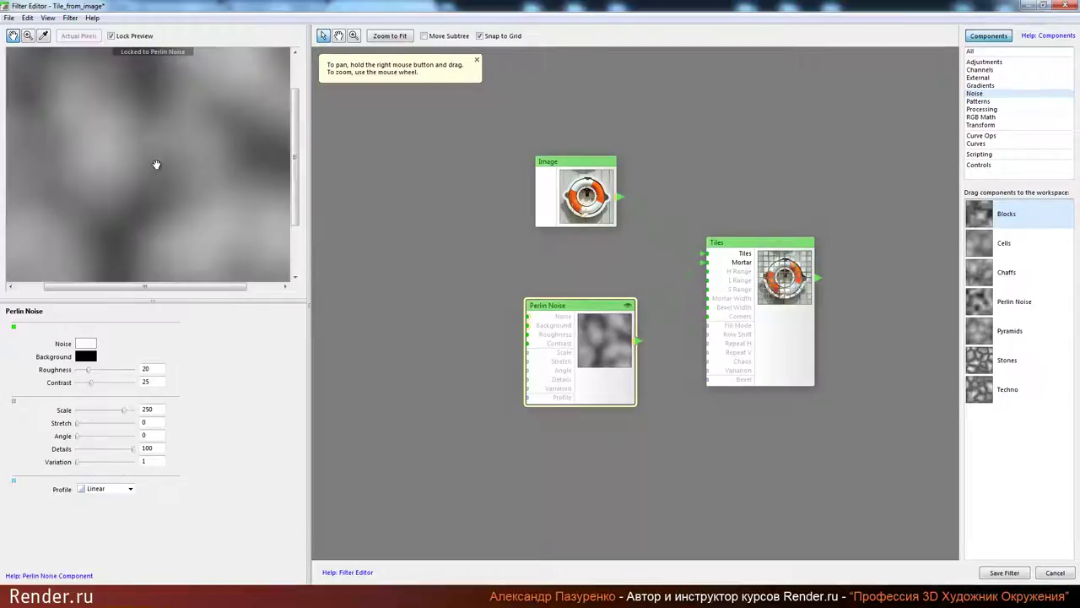
scroll(156, 164, "down", 3)
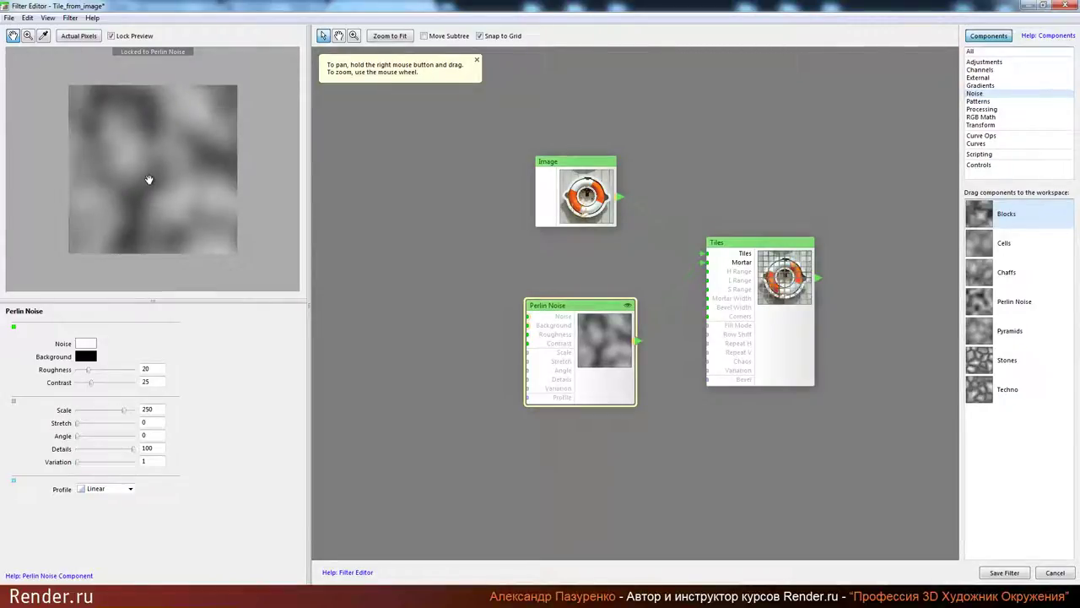
scroll(148, 180, "up", 3)
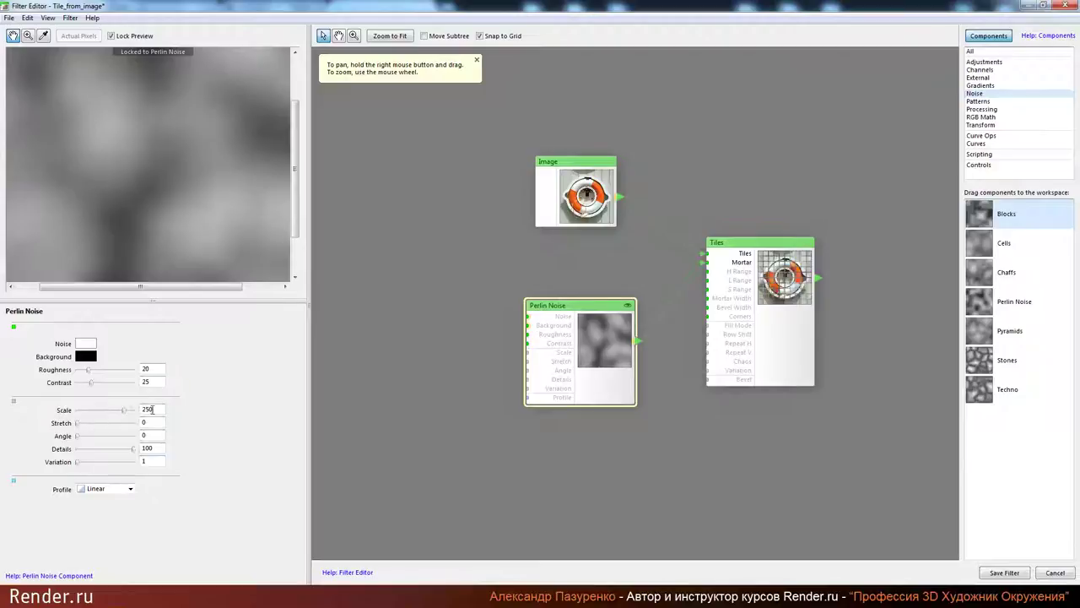
left_click_drag(122, 413, 46, 414)
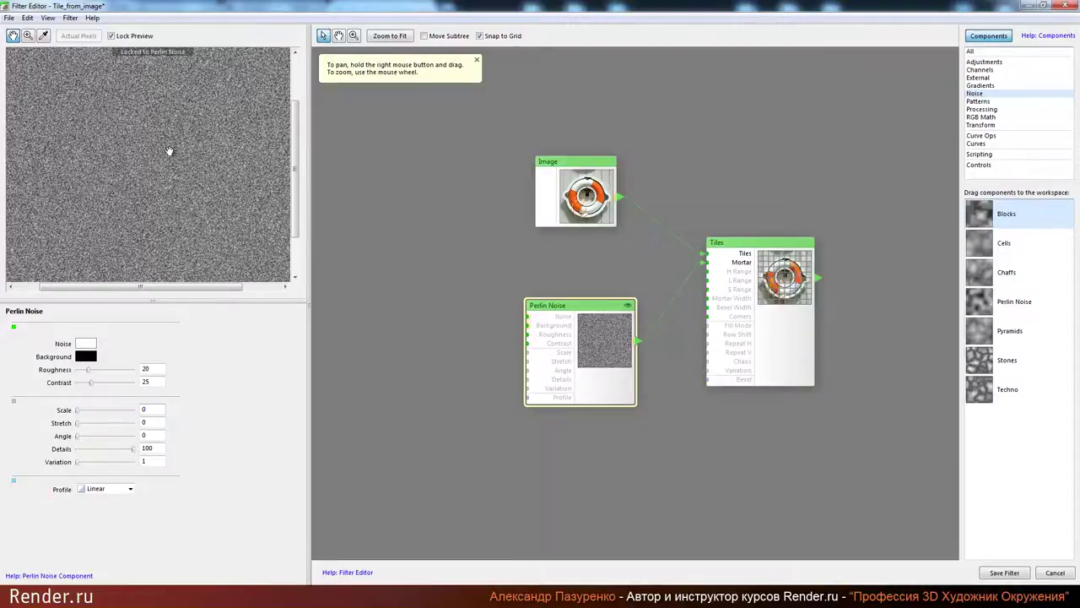
scroll(170, 152, "up", 2)
scroll(173, 163, "down", 1)
left_click_drag(668, 381, 523, 379)
left_click_drag(308, 257, 135, 252)
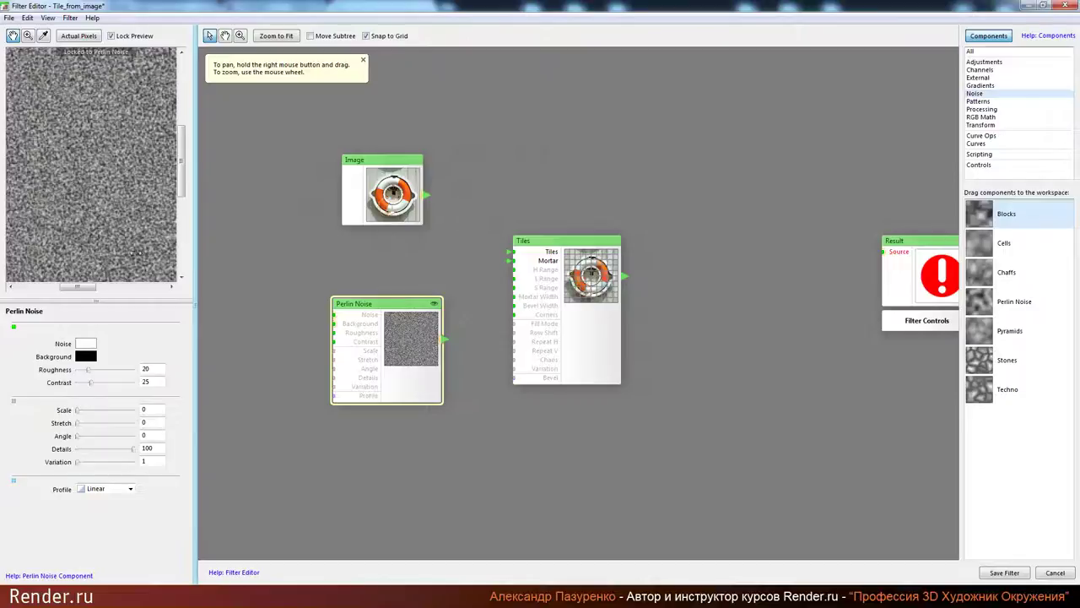
Step: Arrange the workspace by moving Perlin Noise closer to the Image component and shifting Tiles toward the Result component
left_click_drag(403, 304, 412, 268)
left_click_drag(554, 250, 582, 241)
mouse_move(417, 274)
left_mouse_down()
mouse_move(407, 274)
mouse_move(415, 270)
mouse_move(412, 283)
left_mouse_up()
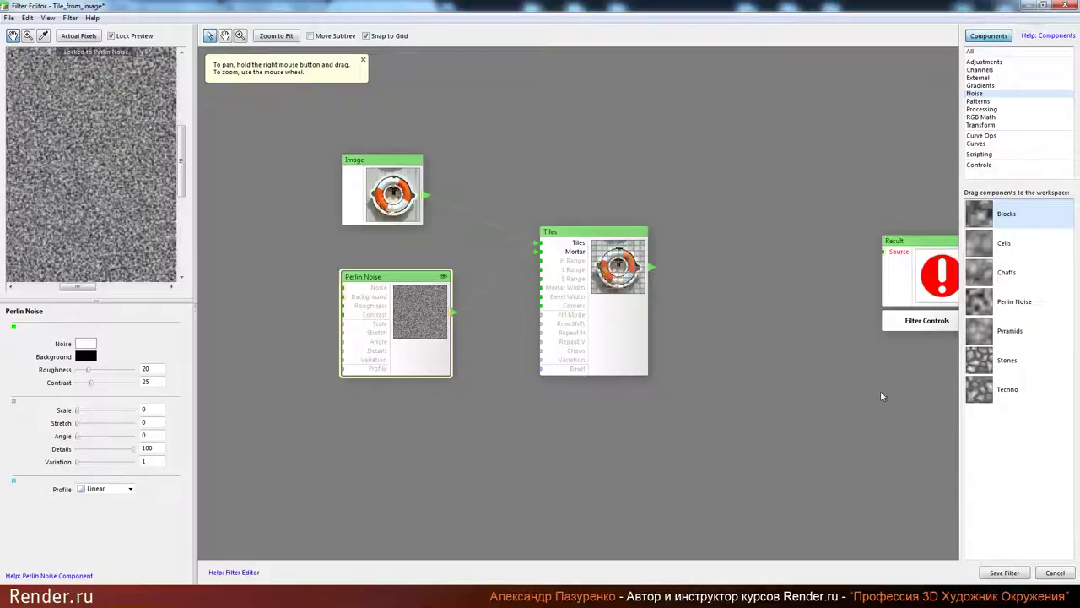
Step: Add a Color Control to the left of the Perlin Noise component and name it Mortar Color 1
left_click_drag(793, 267, 813, 277)
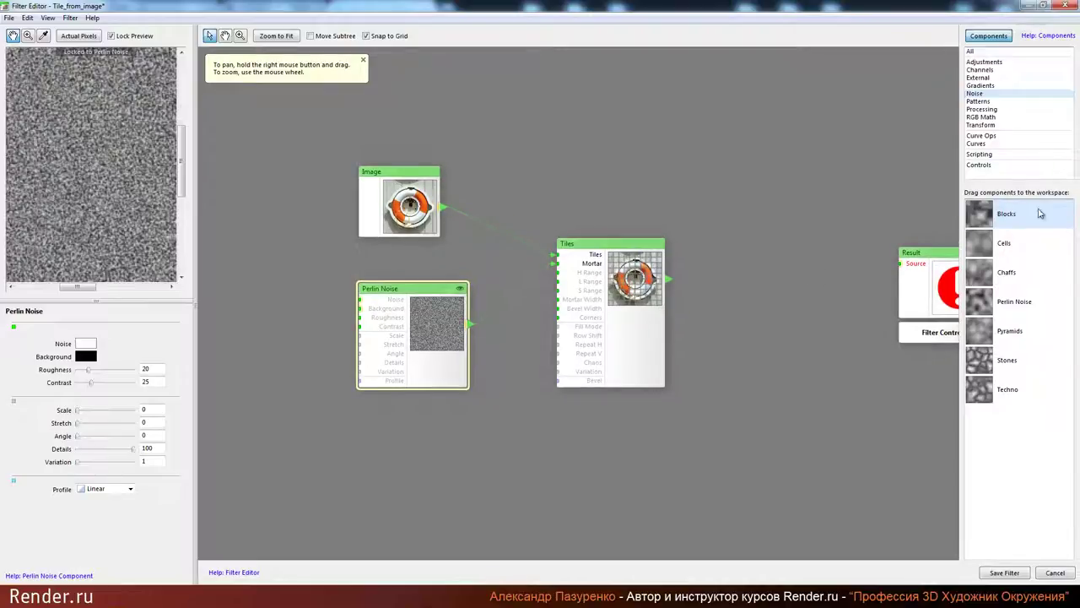
left_click(995, 166)
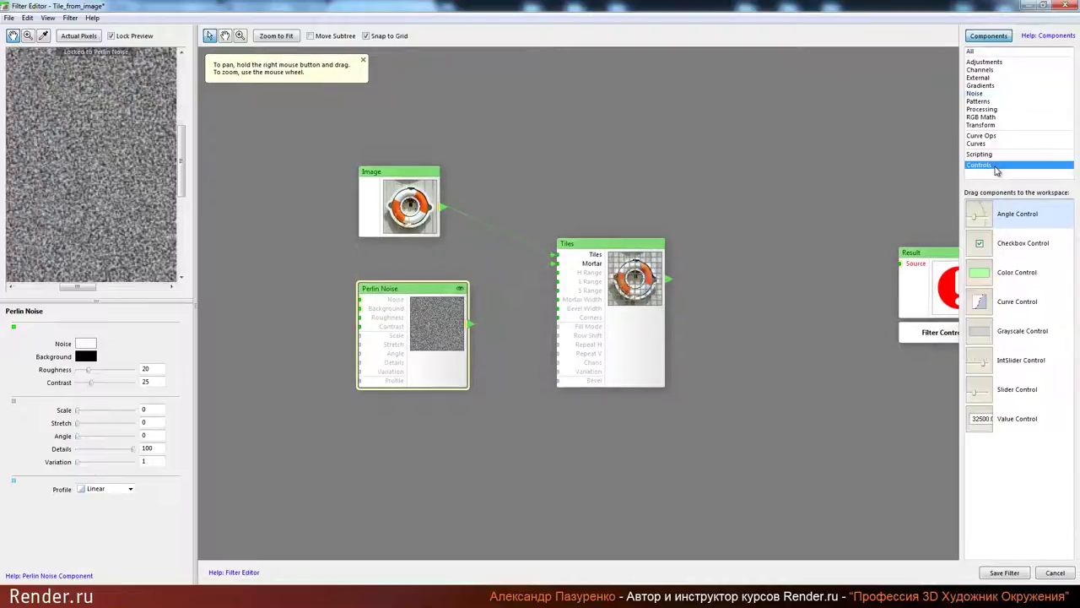
left_click(993, 280)
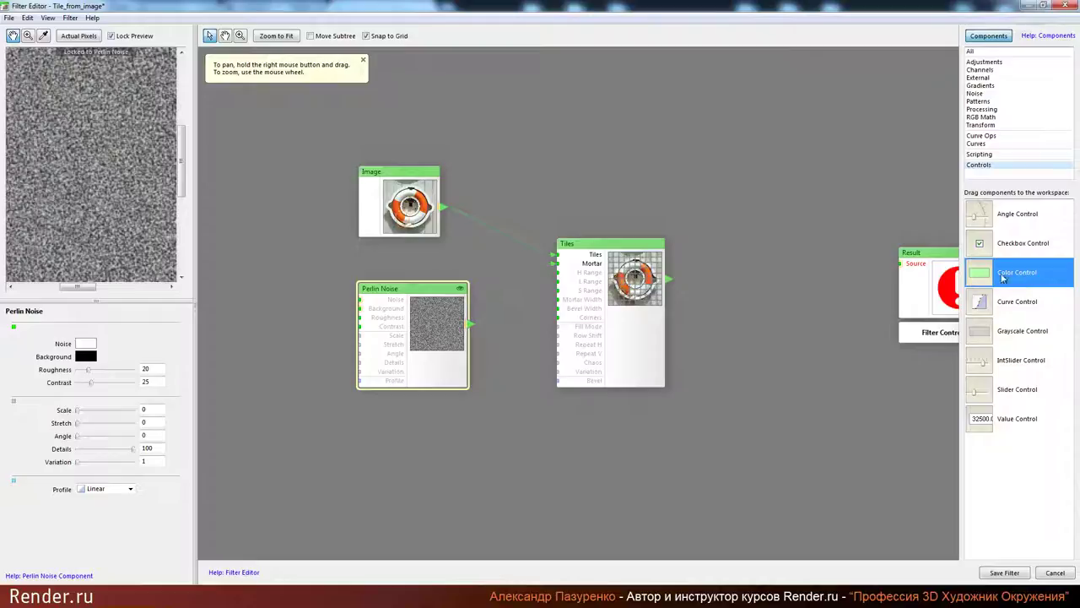
left_click(238, 291)
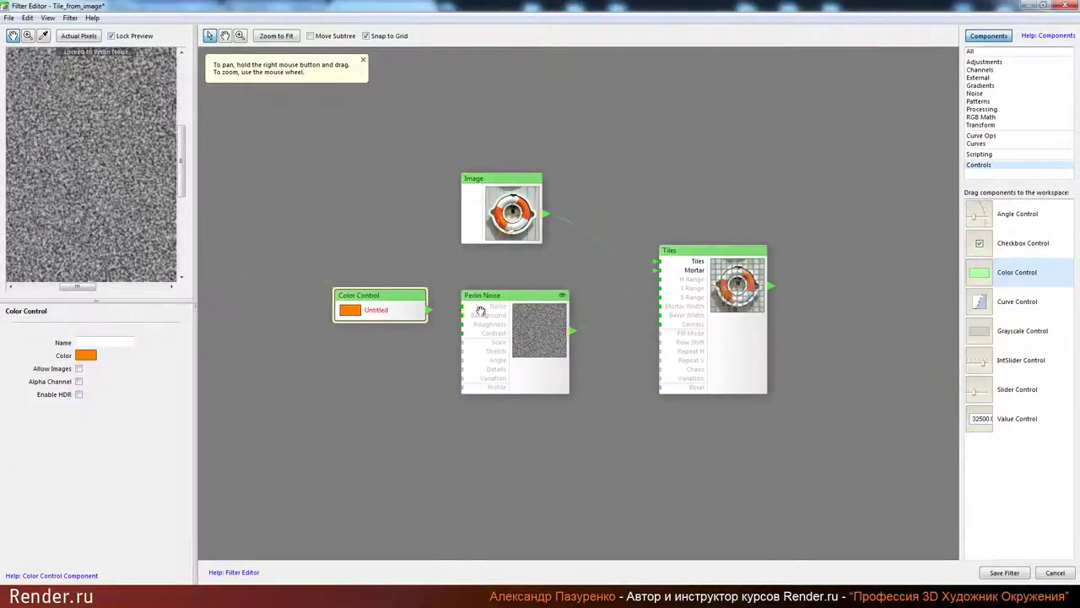
left_click_drag(443, 295, 393, 301)
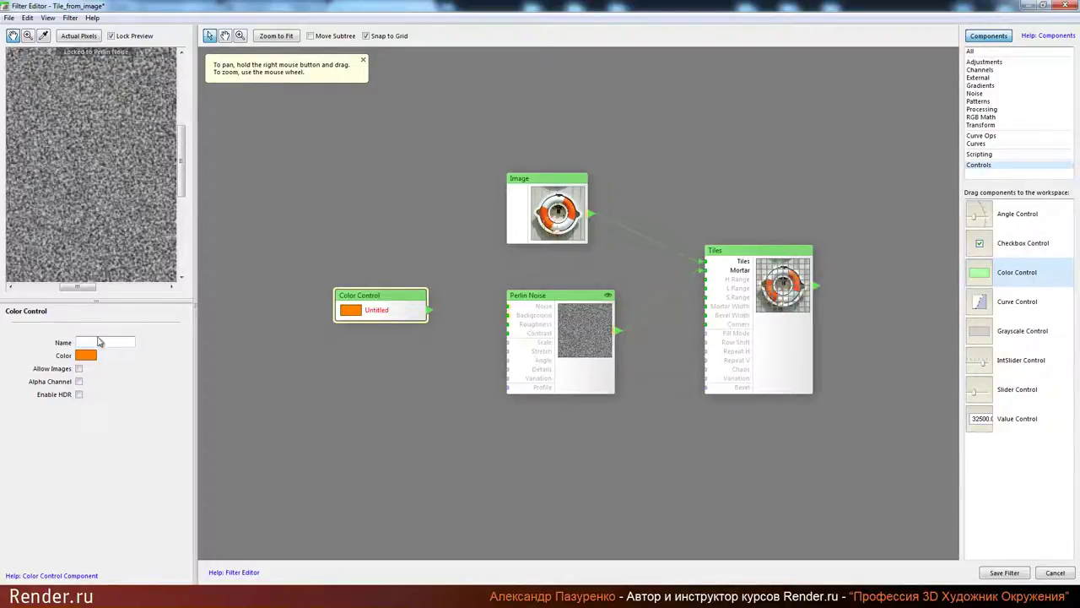
type("Mortar Color 1")
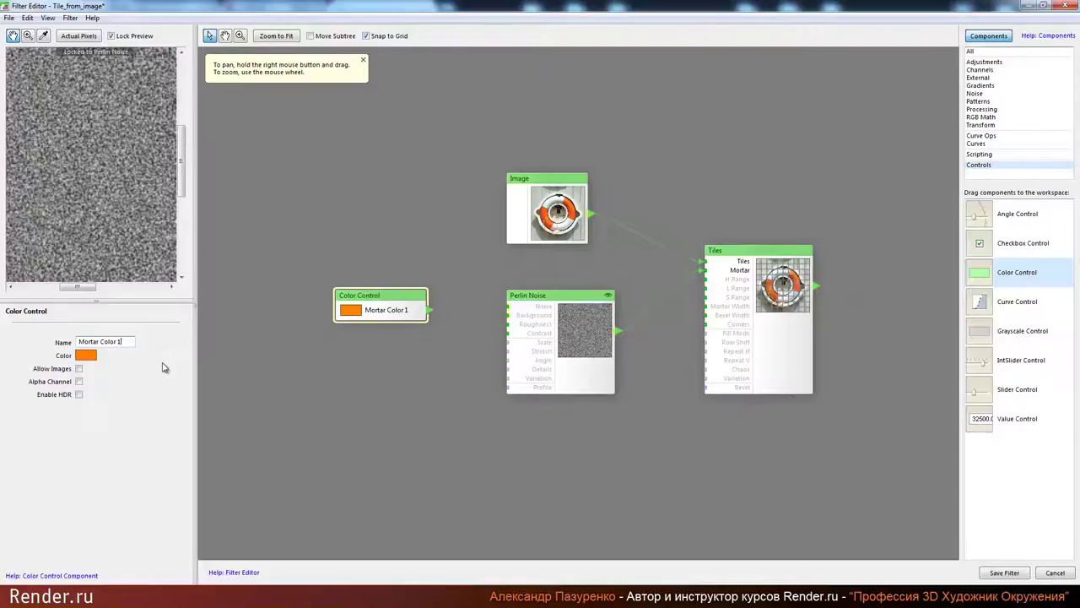
Step: Set Mortar Color 1 to RGB 130, 130, 130 and connect it to the Noise input of Perlin Noise
left_click(85, 356)
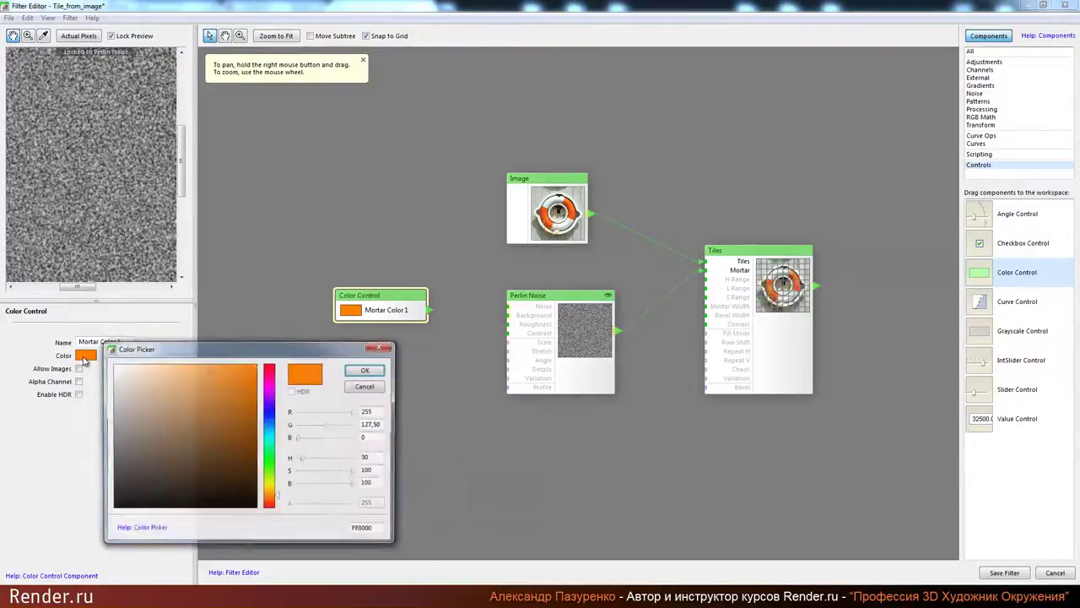
left_click_drag(209, 347, 343, 201)
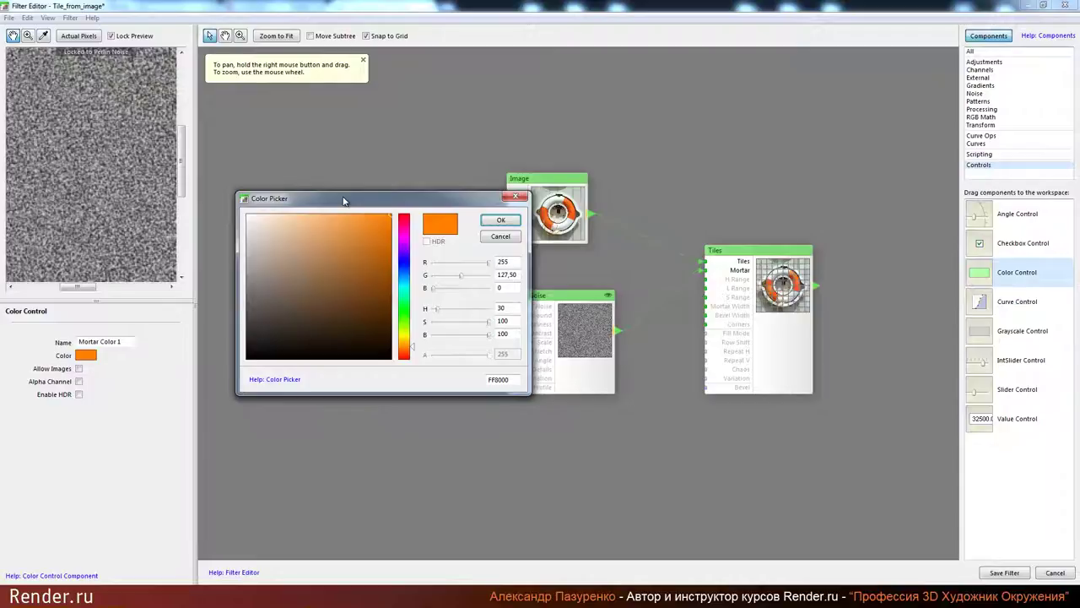
double_click(515, 261)
type("130")
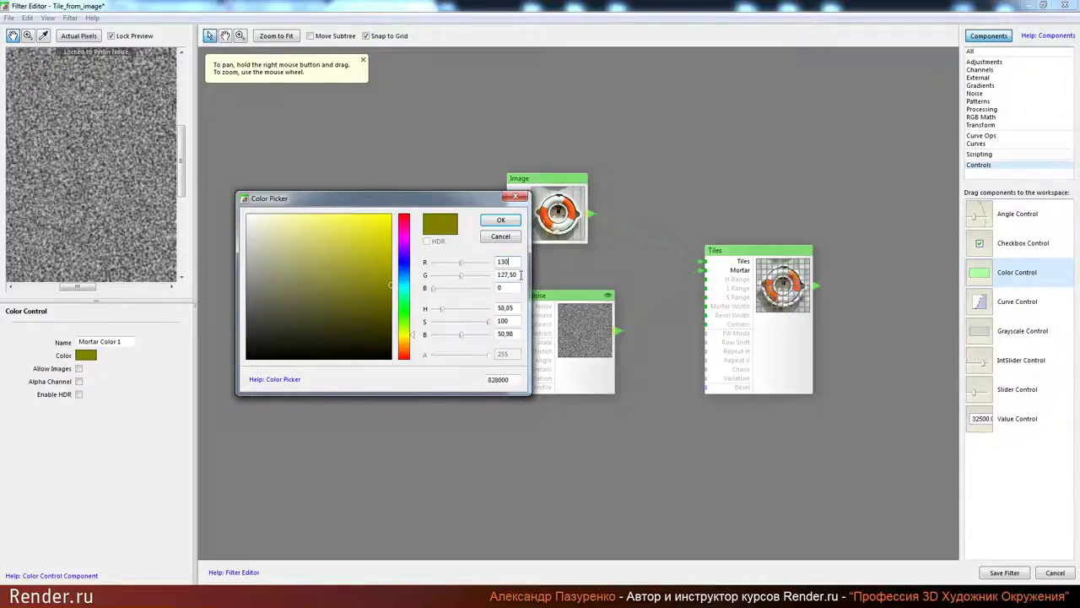
double_click(520, 274)
type("130")
key("Tab")
type("130")
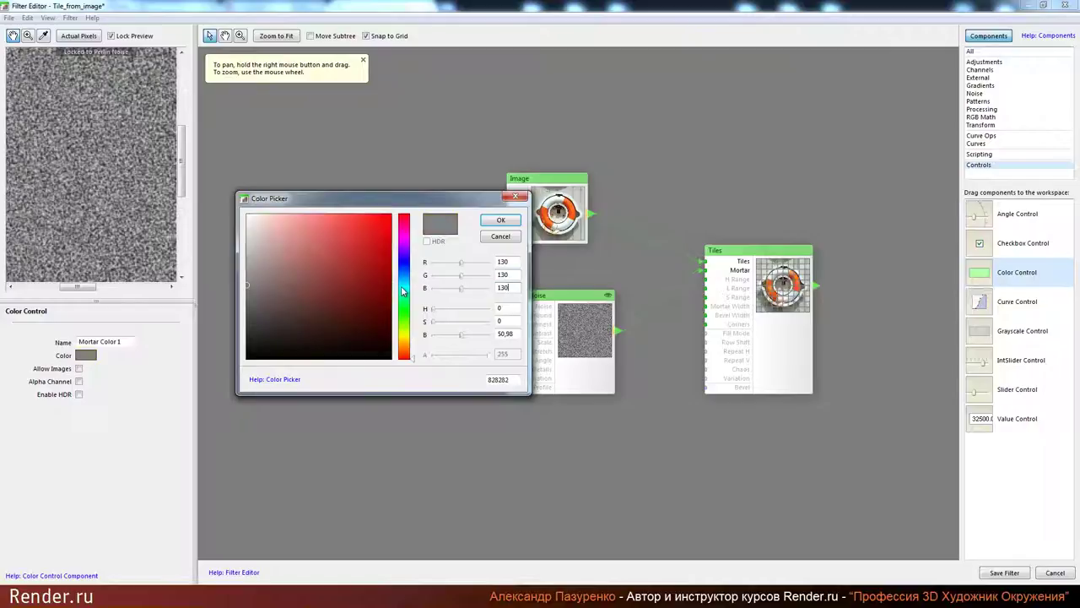
left_click(500, 219)
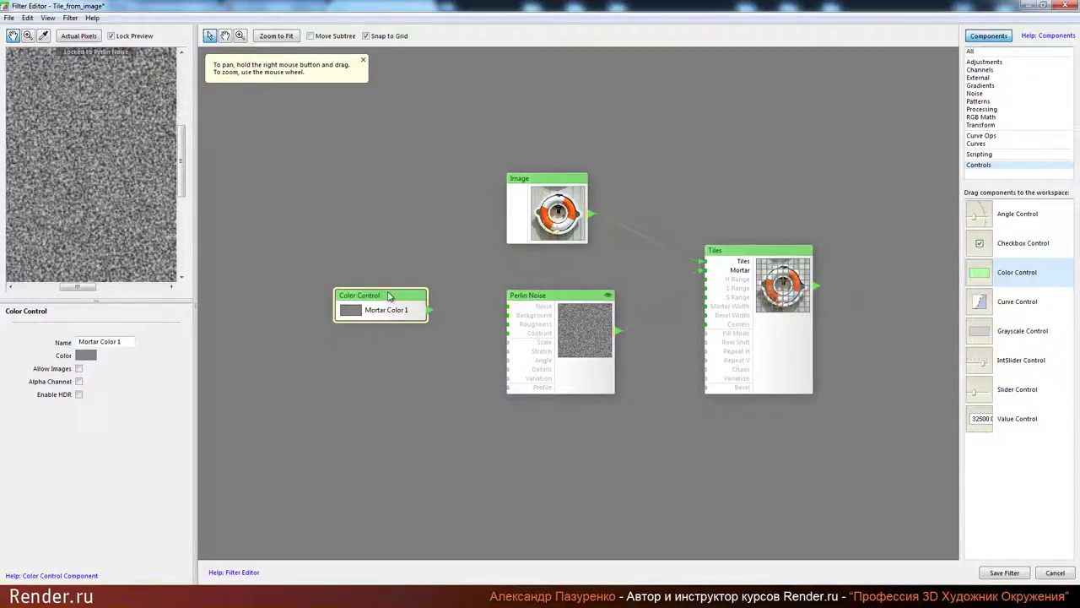
left_click_drag(407, 299, 530, 314)
left_click_drag(401, 285, 346, 284)
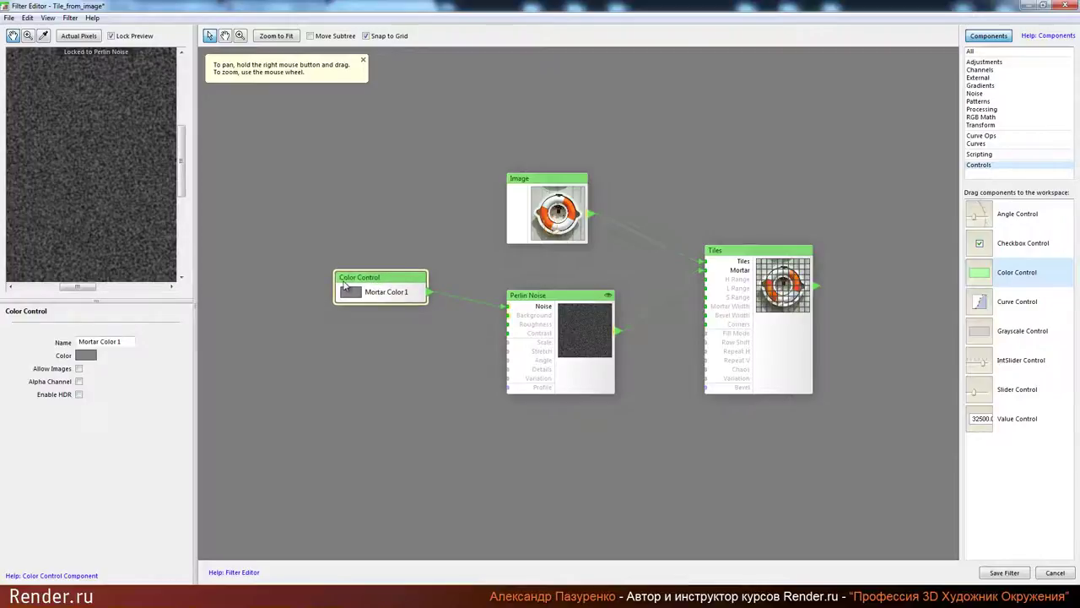
Step: Duplicate the Mortar Color 1 control and place the copy directly below the original
right_click(388, 284)
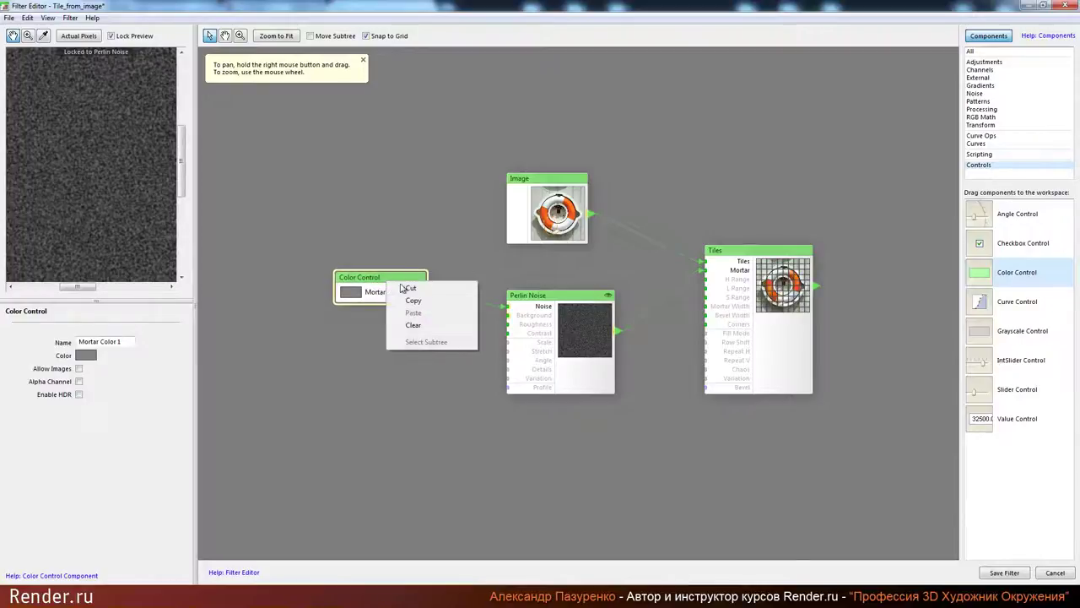
left_click(352, 354)
right_click(352, 354)
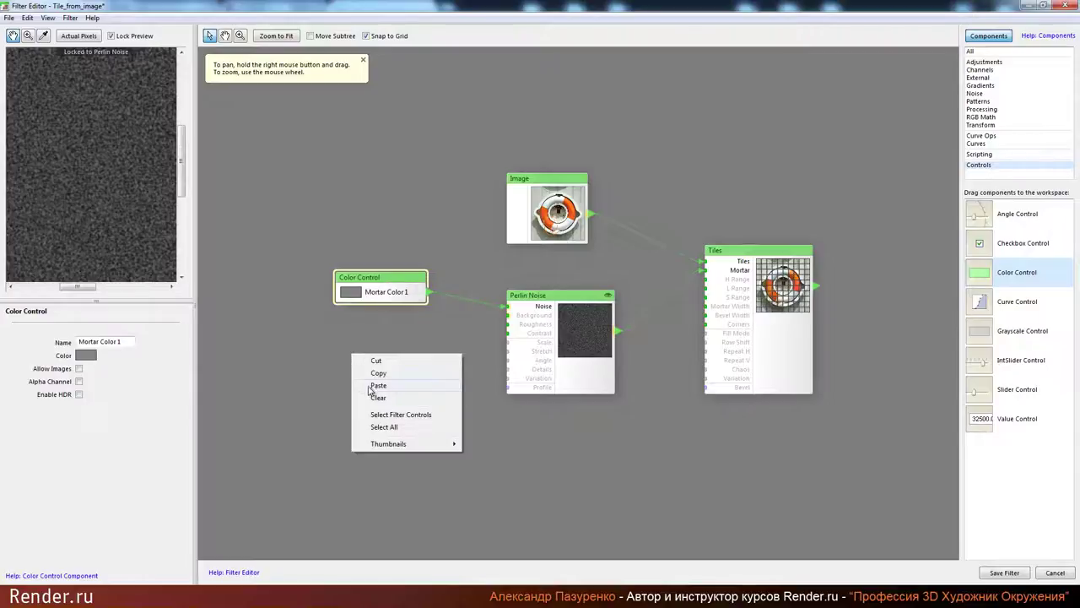
left_click(378, 385)
left_click_drag(596, 339, 392, 349)
Step: Turn the copied control into a black Mortar Color 2 connected to the Background input of Perlin Noise
left_click(97, 357)
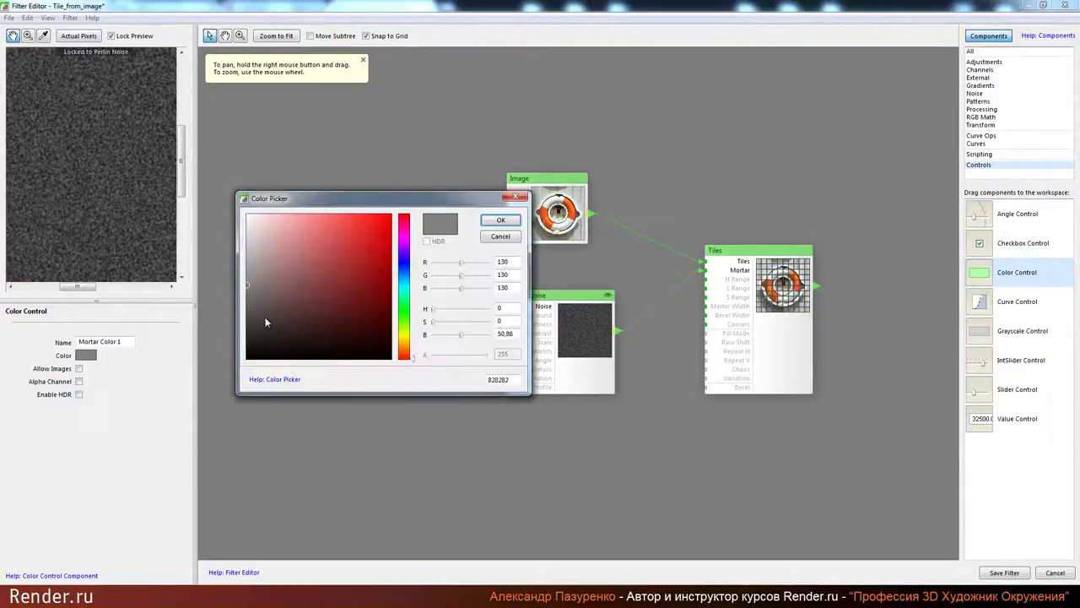
left_click_drag(266, 322, 229, 391)
left_click(501, 221)
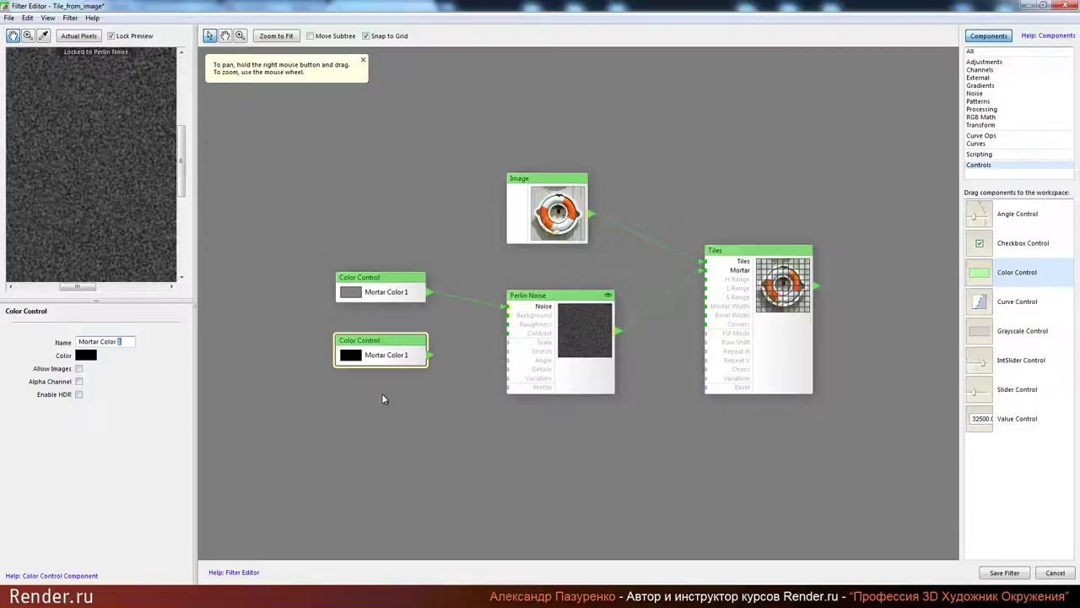
left_click_drag(429, 356, 513, 320)
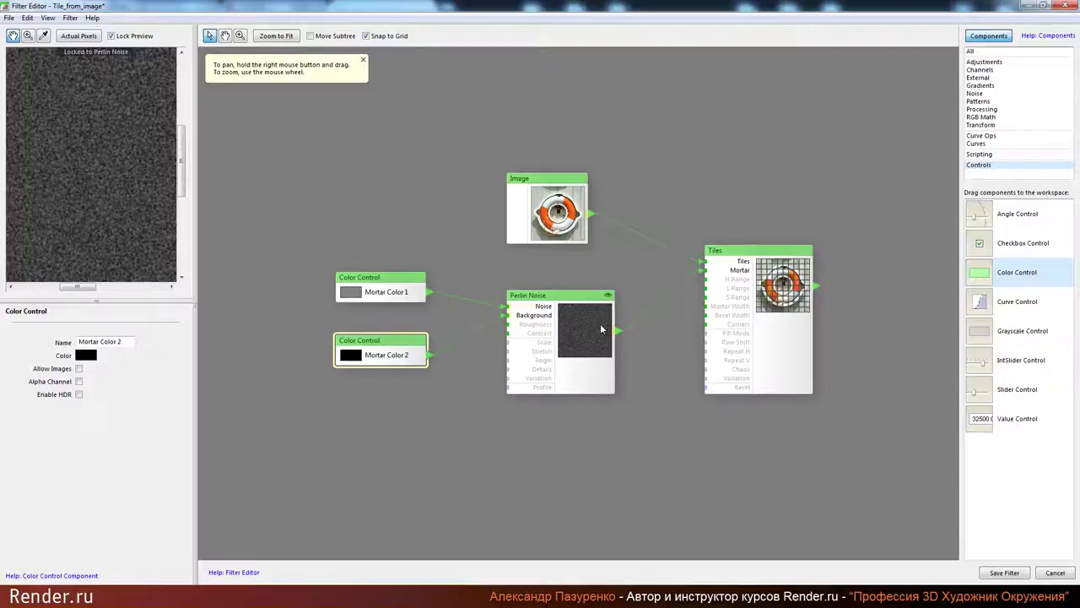
Step: Rearrange the workspace by moving Image, Perlin Noise and both Color Controls up and away from the Tiles component
left_click_drag(672, 439, 598, 448)
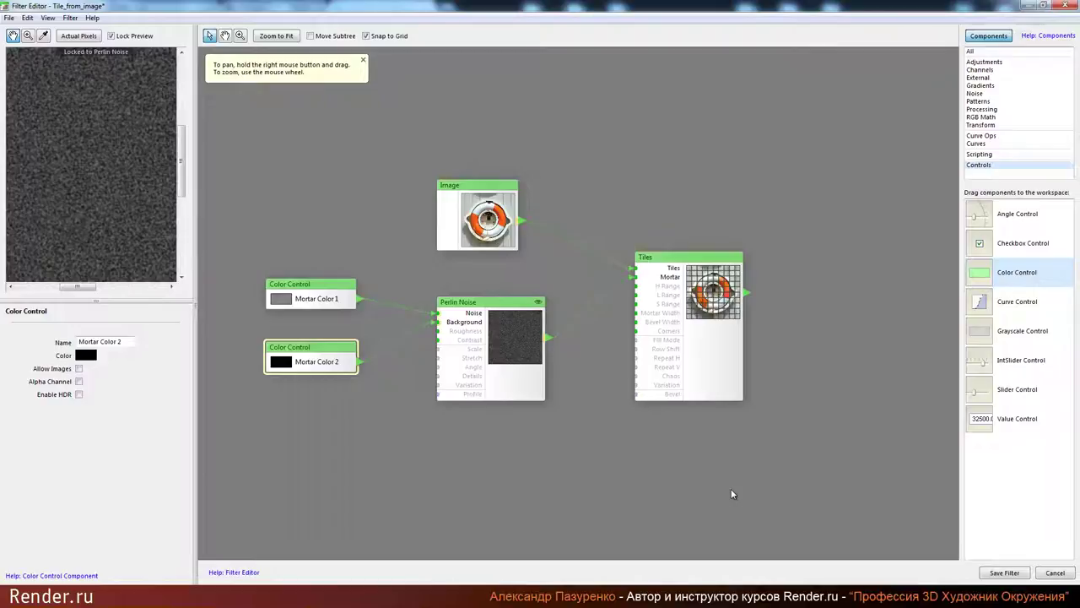
left_click_drag(487, 217, 370, 117)
left_click_drag(494, 305, 447, 252)
left_click_drag(325, 397, 280, 245)
left_click_drag(473, 333, 470, 325)
left_click(556, 353)
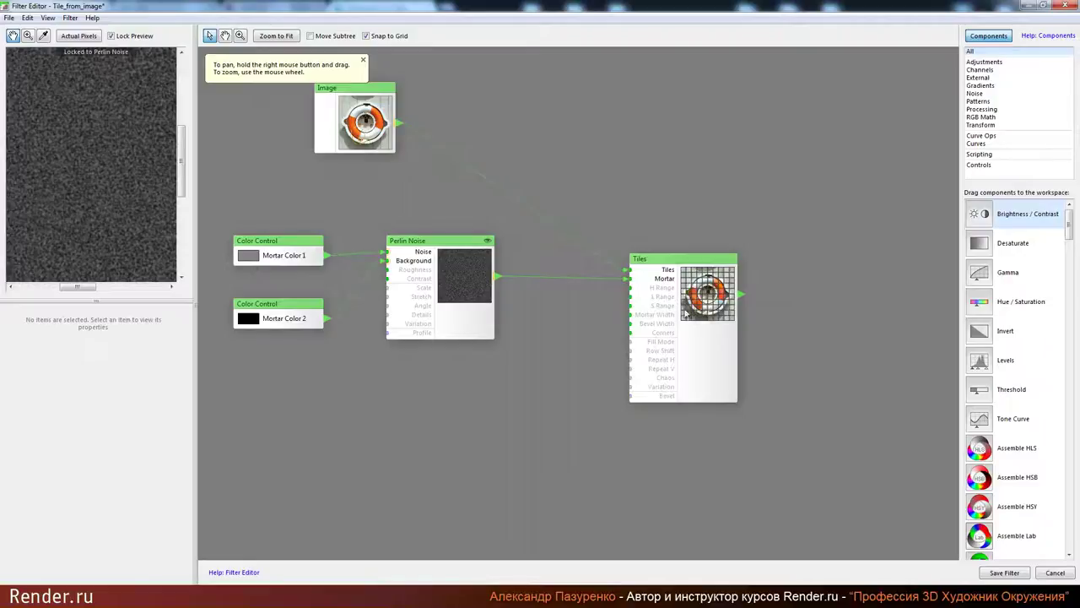
left_click_drag(704, 364, 700, 359)
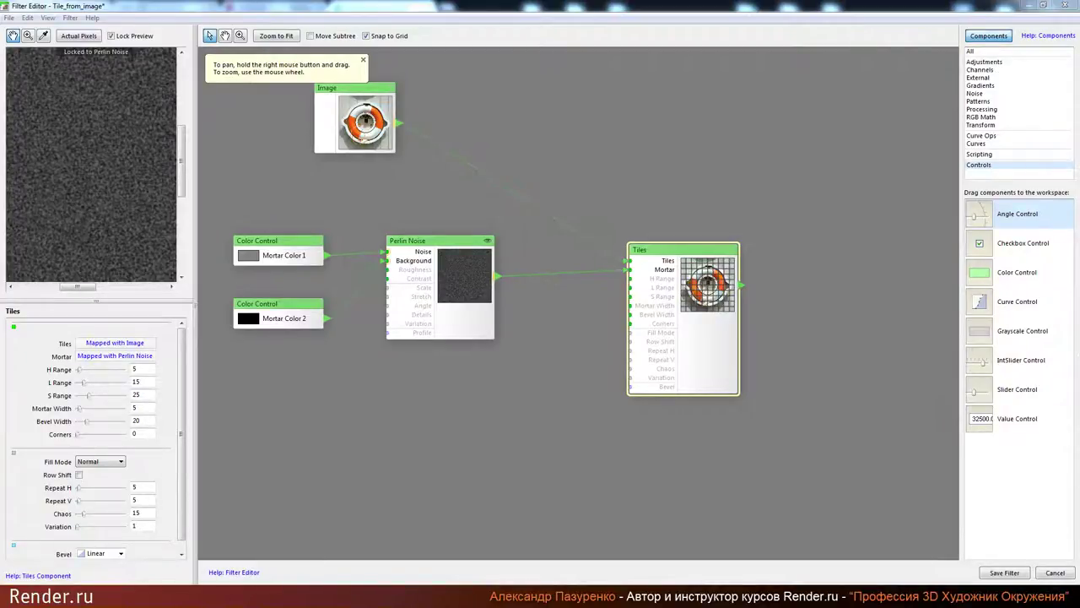
Step: Add a Slider Control below Perlin Noise and connect it to the L Range input of Tiles
left_click_drag(1016, 394, 450, 409)
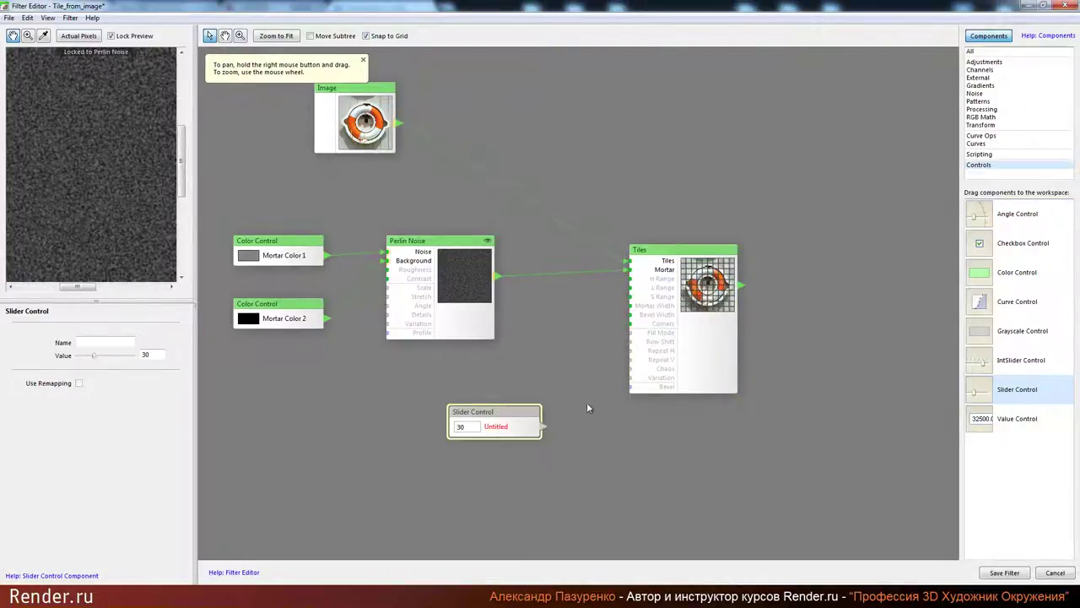
left_click_drag(545, 432, 592, 322)
left_click_drag(602, 284, 642, 296)
left_click_drag(511, 420, 507, 389)
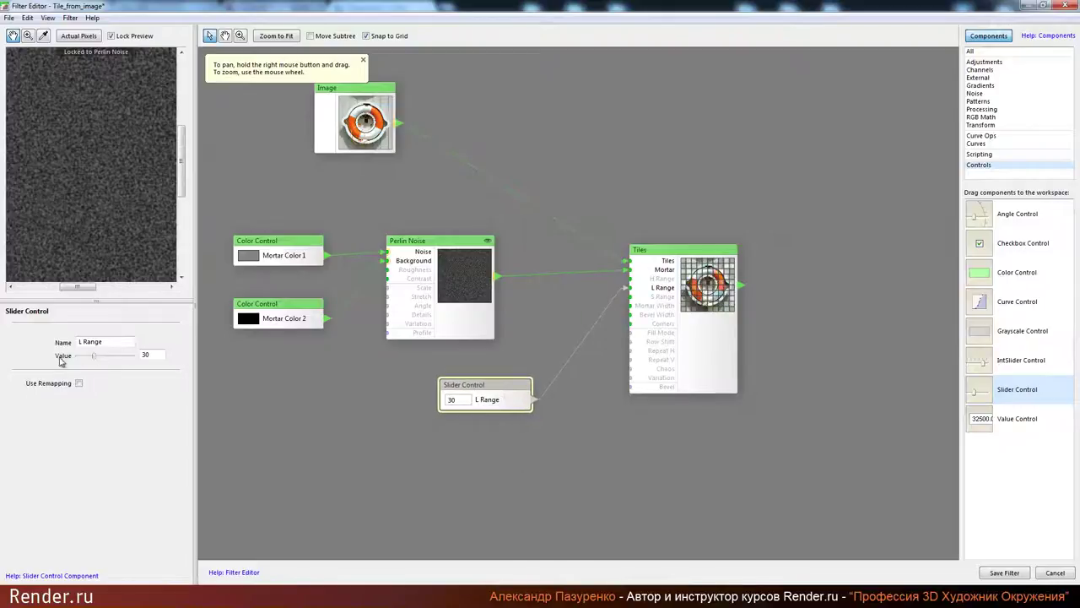
Step: Set the value of the L Range slider to 15
double_click(157, 354)
type("15")
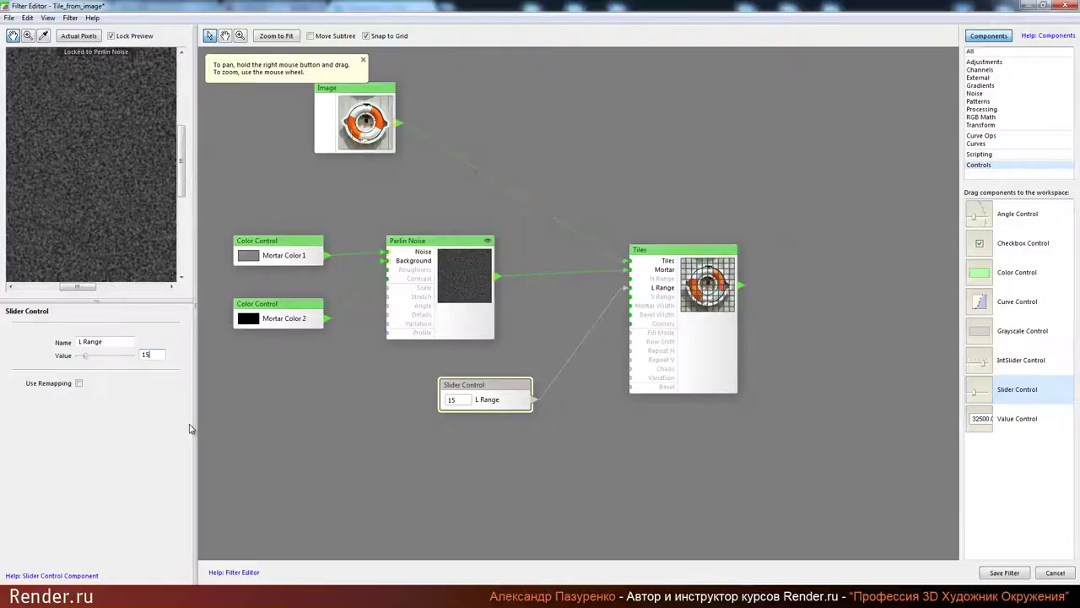
left_click_drag(118, 342, 53, 342)
left_click(550, 444)
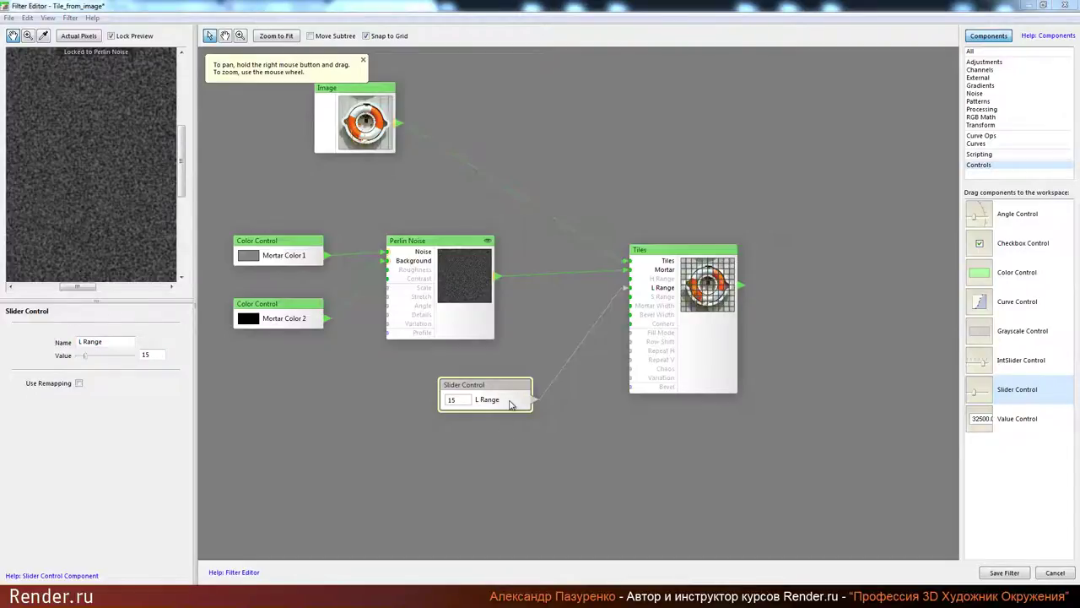
Step: Add a Slider Control with value 1 below the L Range slider, connected to the Mortar Width input of Tiles
left_click_drag(989, 395, 500, 430)
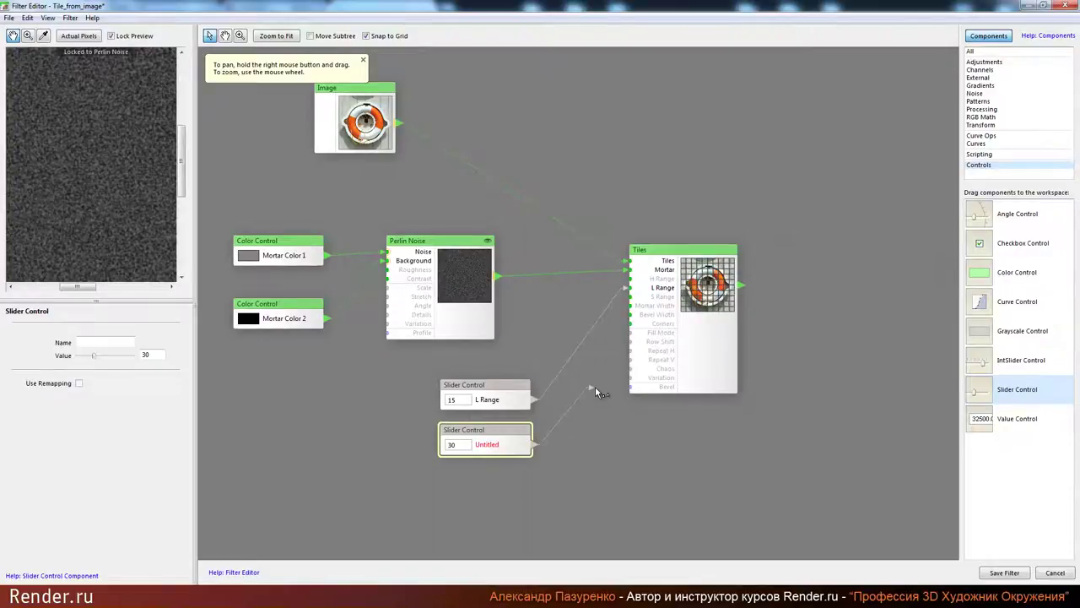
left_click_drag(595, 388, 643, 310)
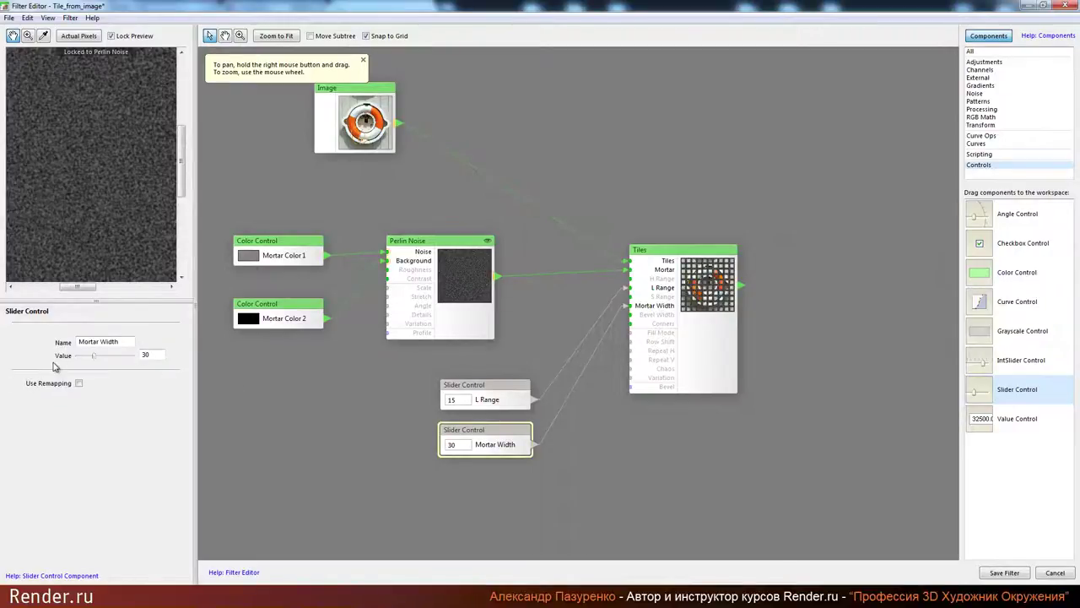
double_click(145, 354)
type("1")
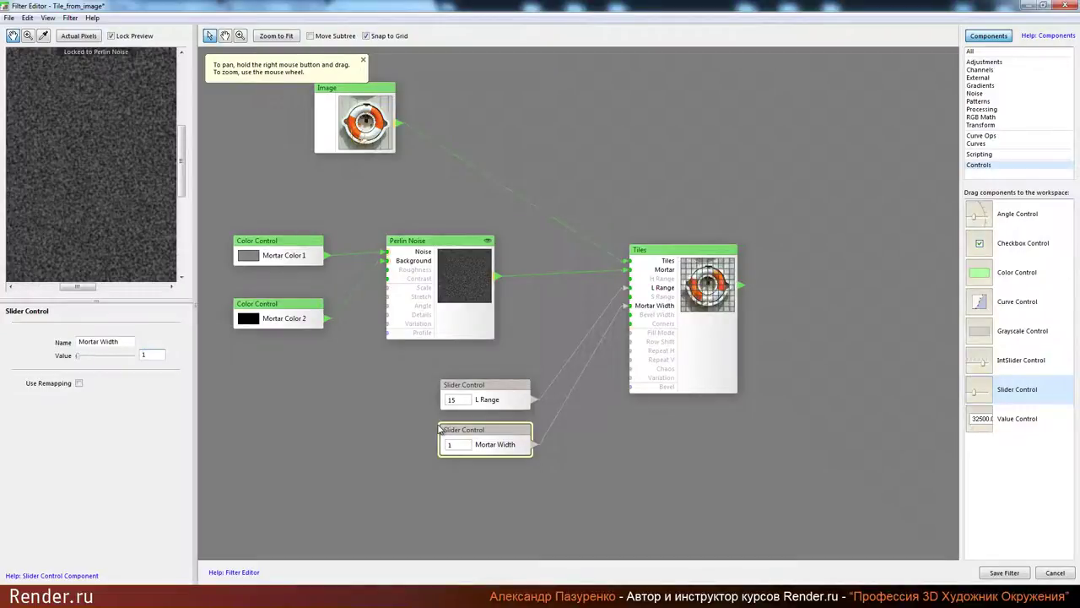
Step: Add a Slider Control with value 5 below the Mortar Width slider, connected to the Bevel Width input of Tiles
left_click_drag(569, 447, 581, 358)
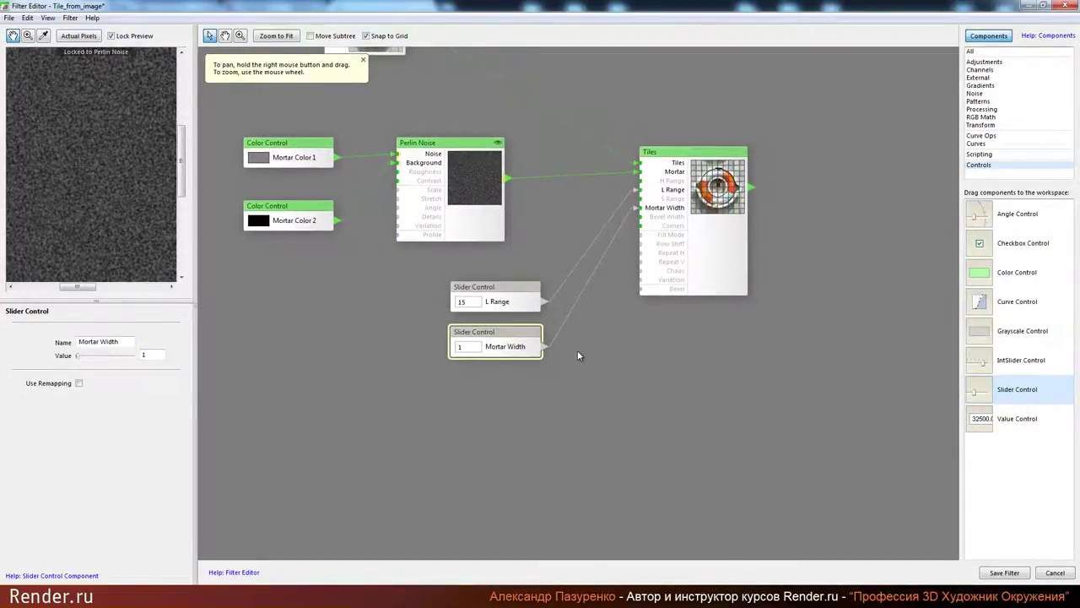
left_click_drag(1012, 397, 453, 385)
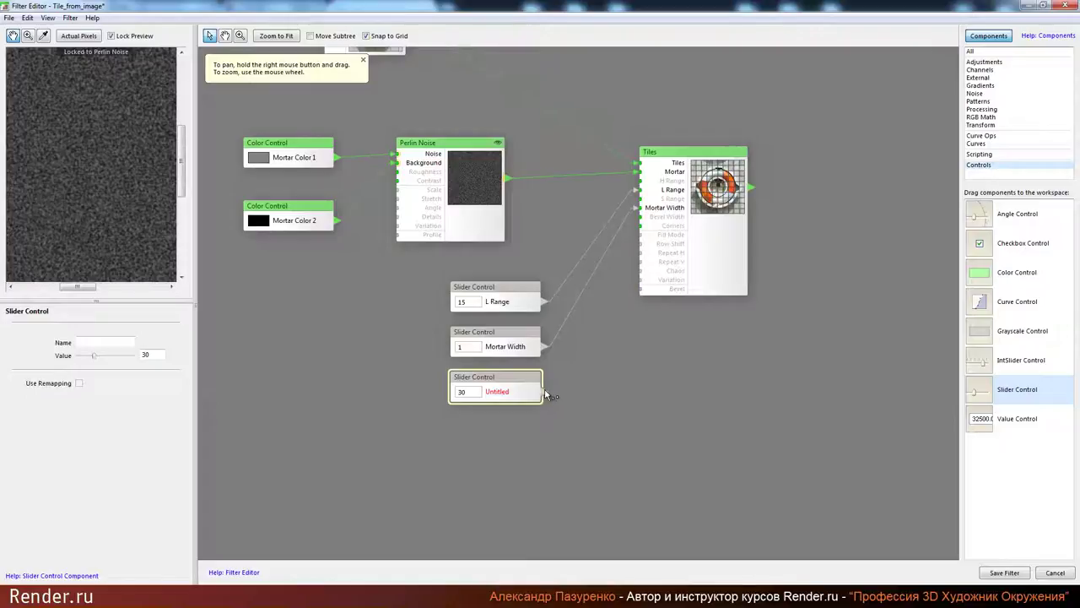
left_click_drag(549, 394, 652, 221)
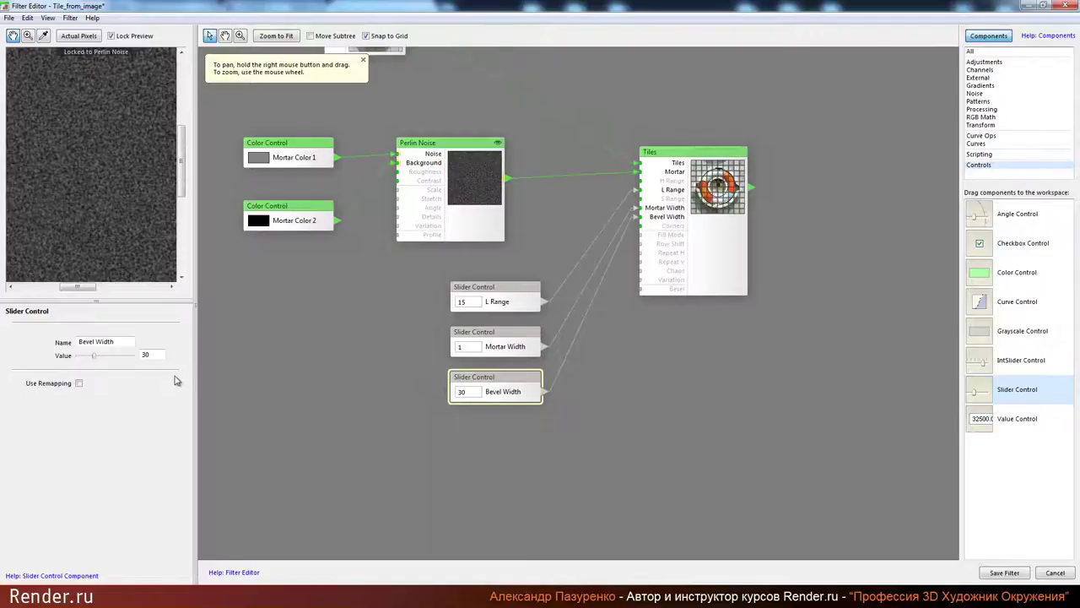
double_click(148, 354)
type("5")
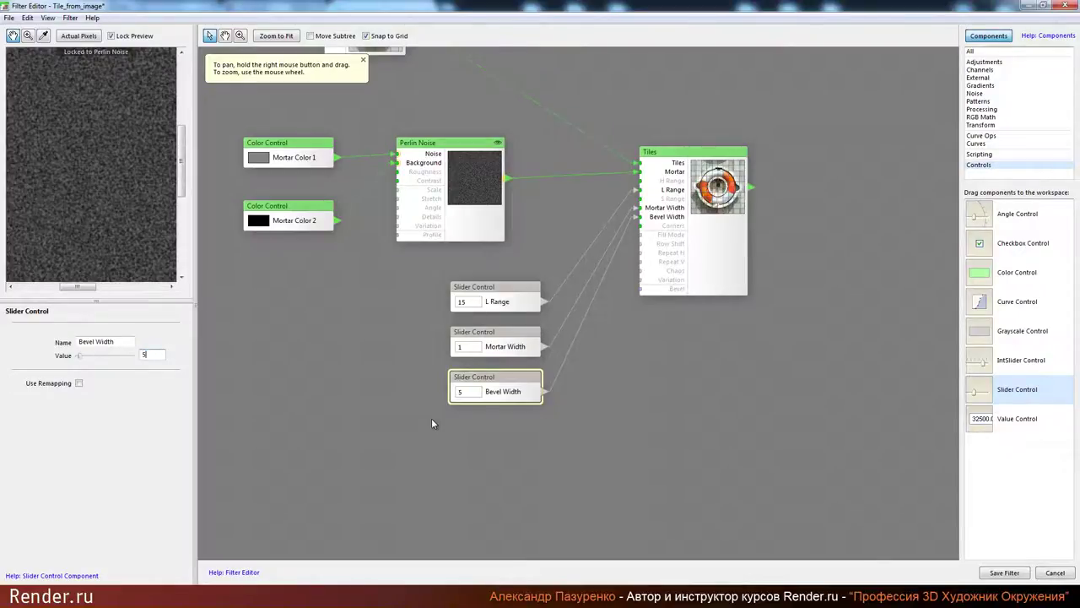
left_click(647, 421)
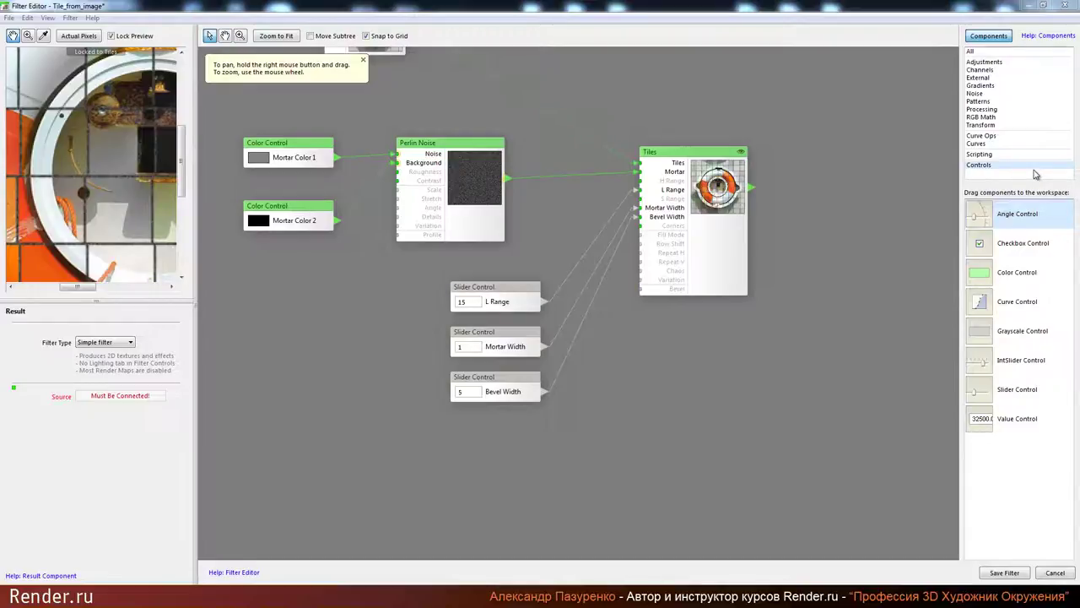
Step: Add a Checkbox Control below the sliders, connected to the Row Shift input of Tiles, and widen the preview area
left_click(1016, 251)
left_click_drag(1047, 251, 481, 419)
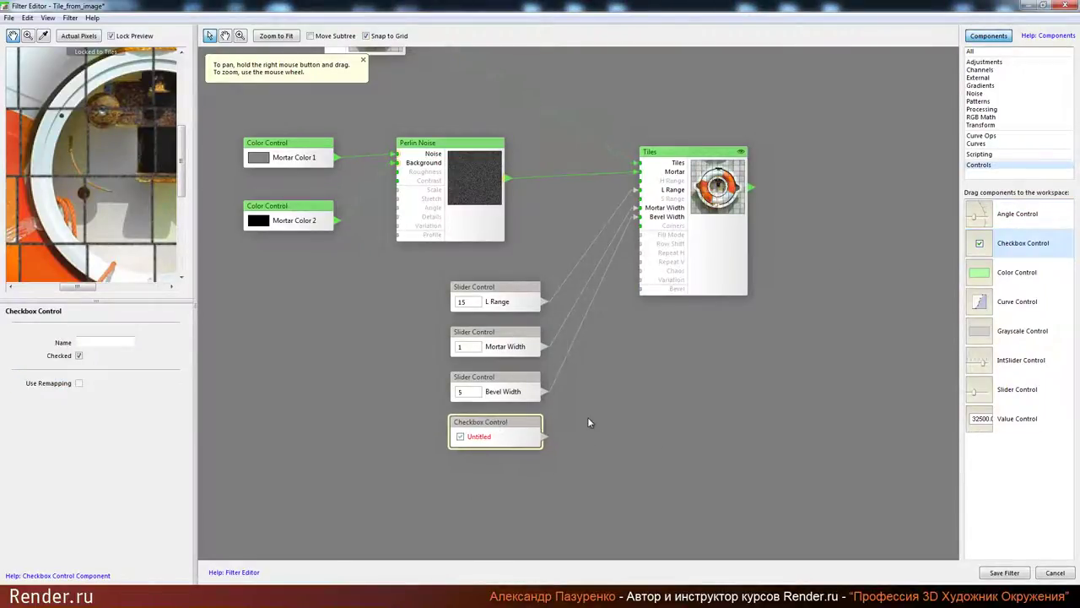
left_click_drag(546, 436, 653, 246)
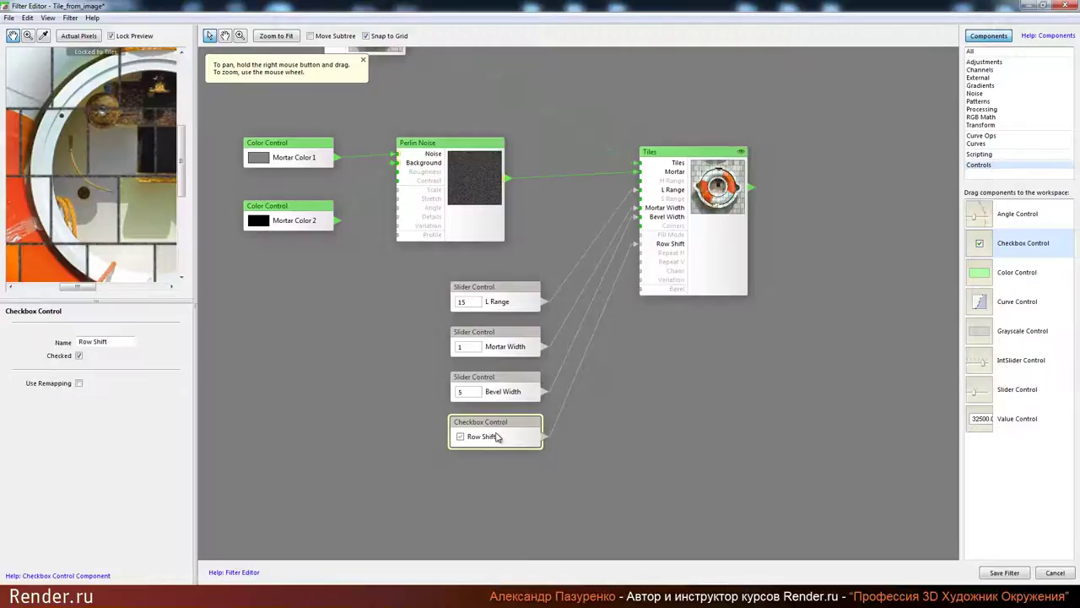
left_click_drag(194, 247, 276, 248)
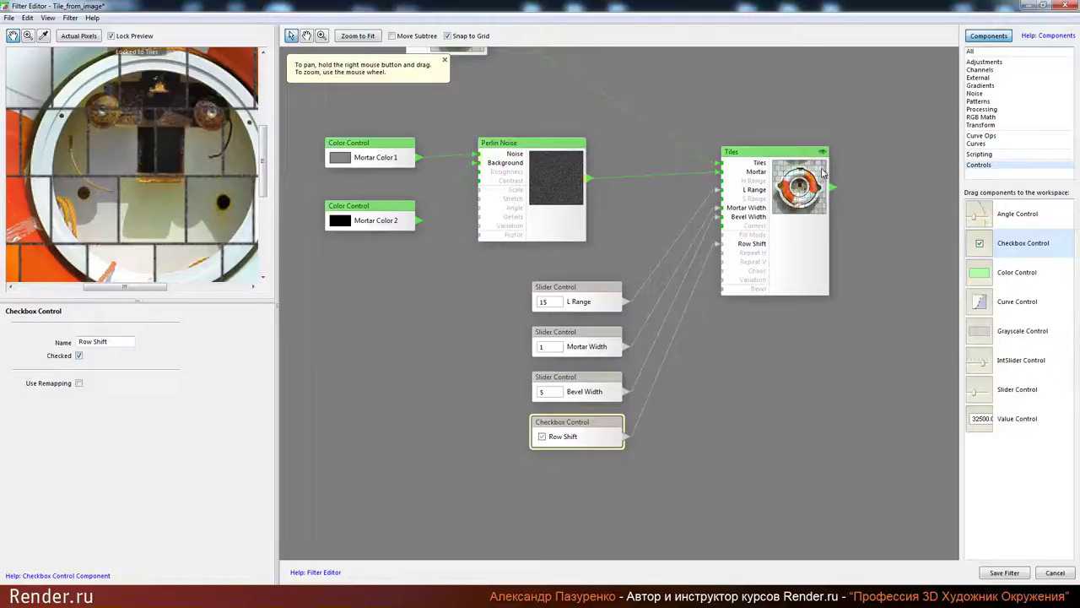
Step: Uncheck the Row Shift checkbox control, comparing the shifted and aligned tile rows in a temporarily widened preview
left_click(766, 161)
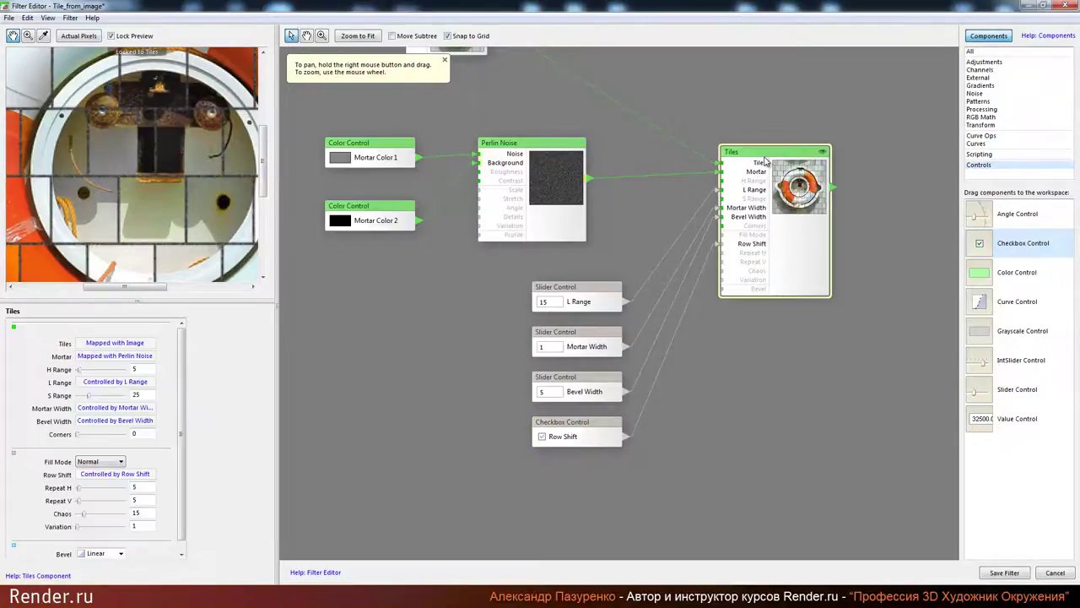
left_click_drag(276, 193, 381, 193)
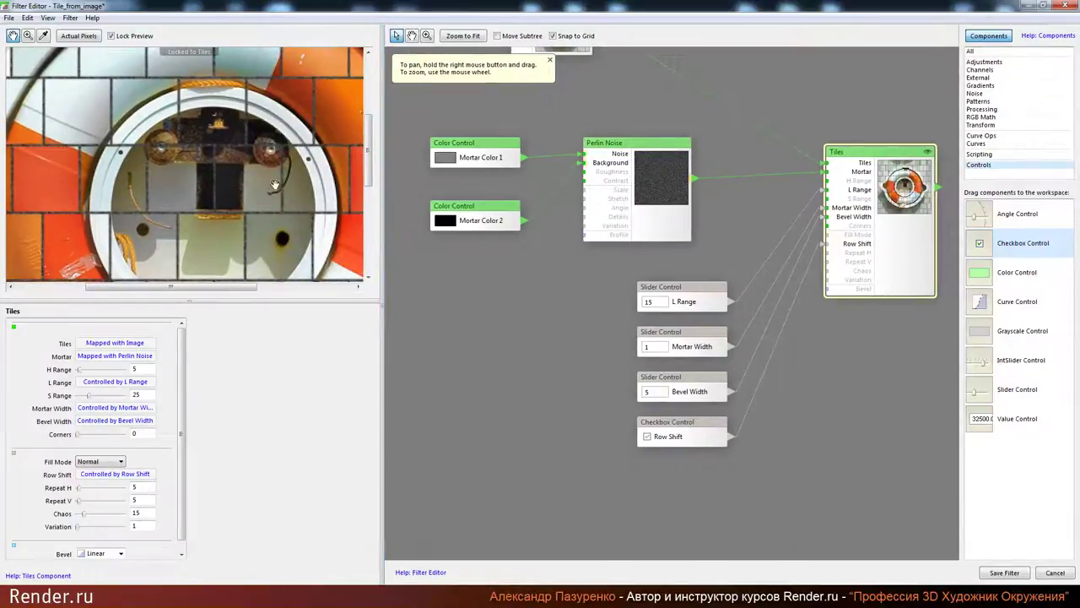
left_click(666, 431)
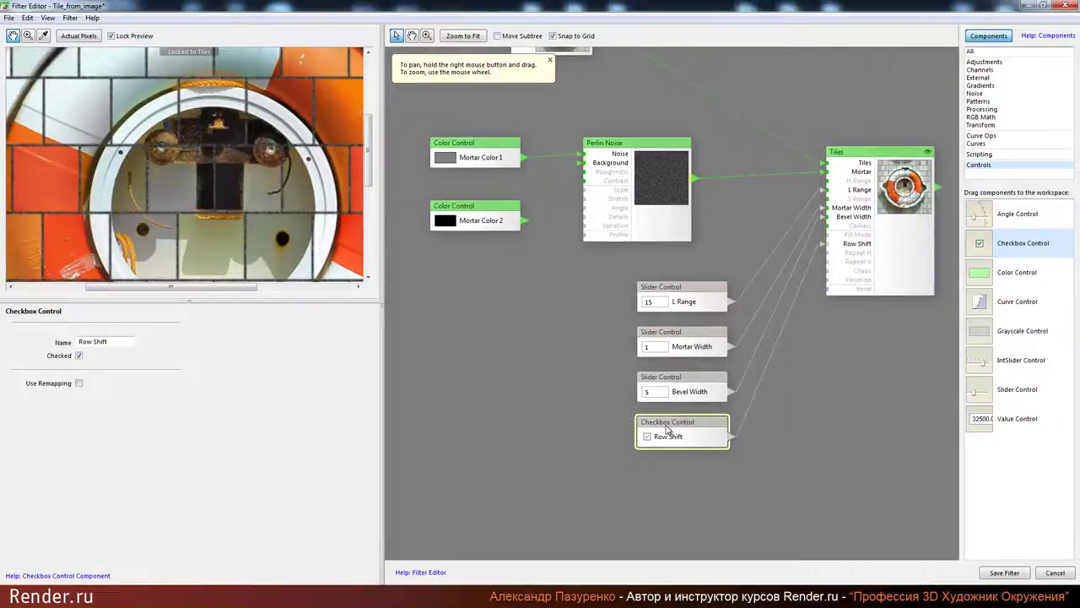
left_click_drag(369, 157, 369, 166)
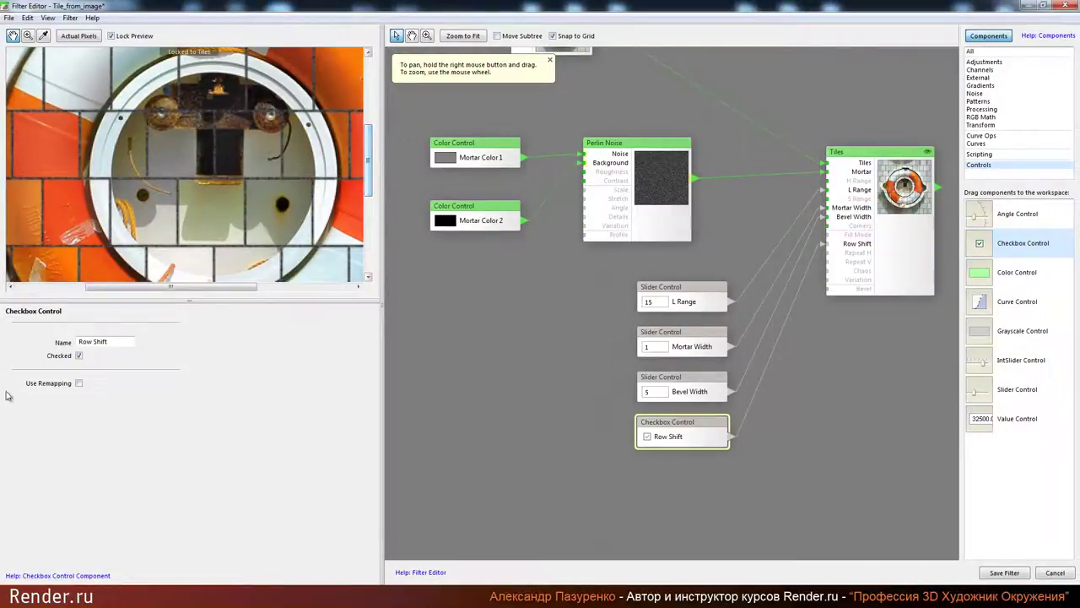
left_click(78, 355)
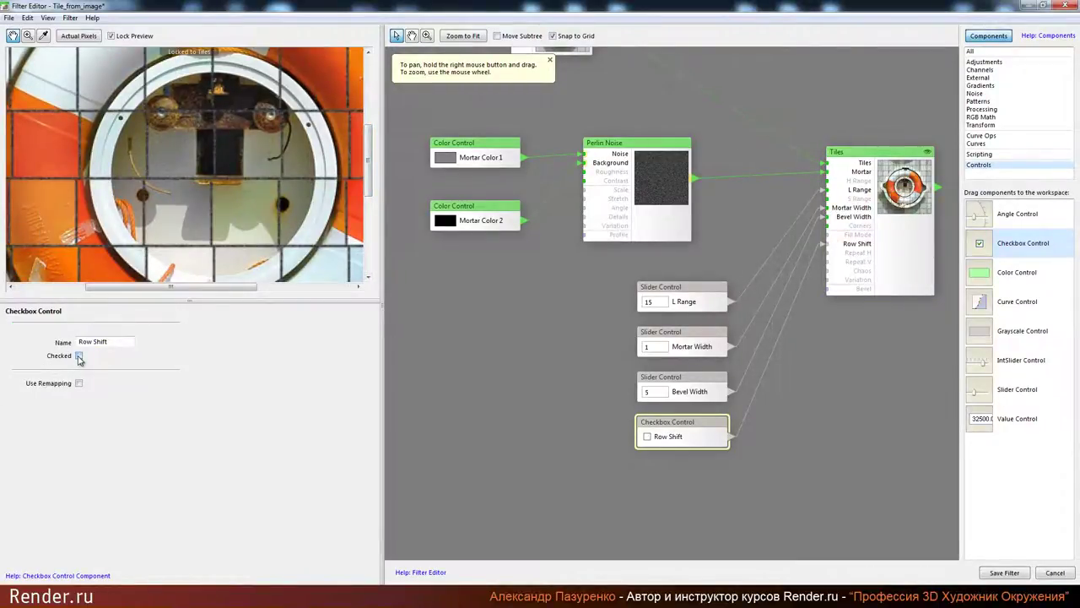
left_click(79, 355)
left_click(79, 355)
left_click_drag(384, 339, 195, 340)
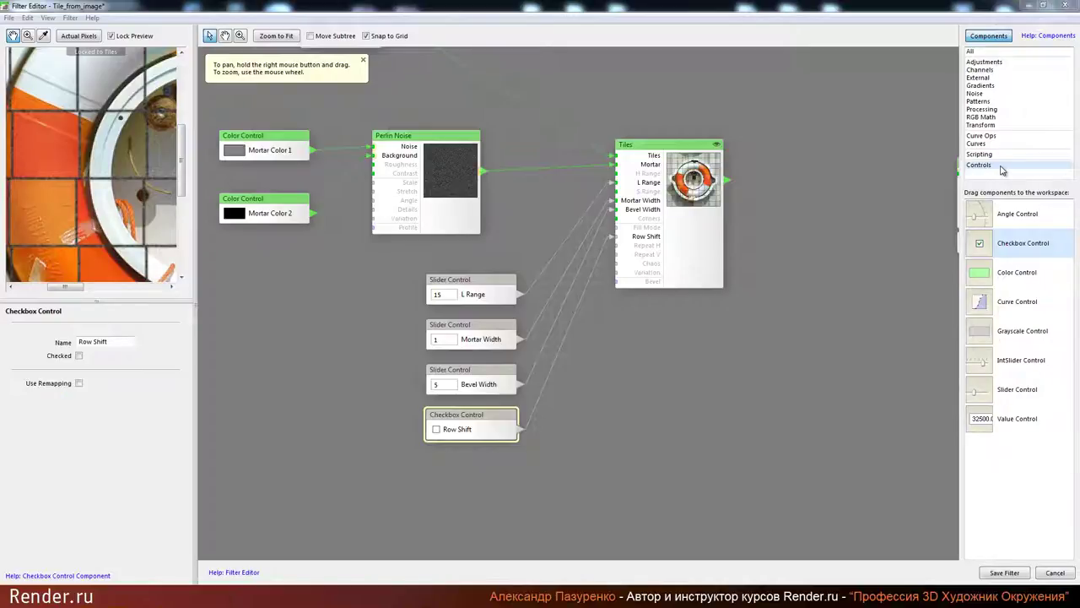
Step: Add an IntSlider Control below the Row Shift checkbox, connect it to the Repeat H input of Tiles, and set its value and maximum to 4
left_click(1014, 354)
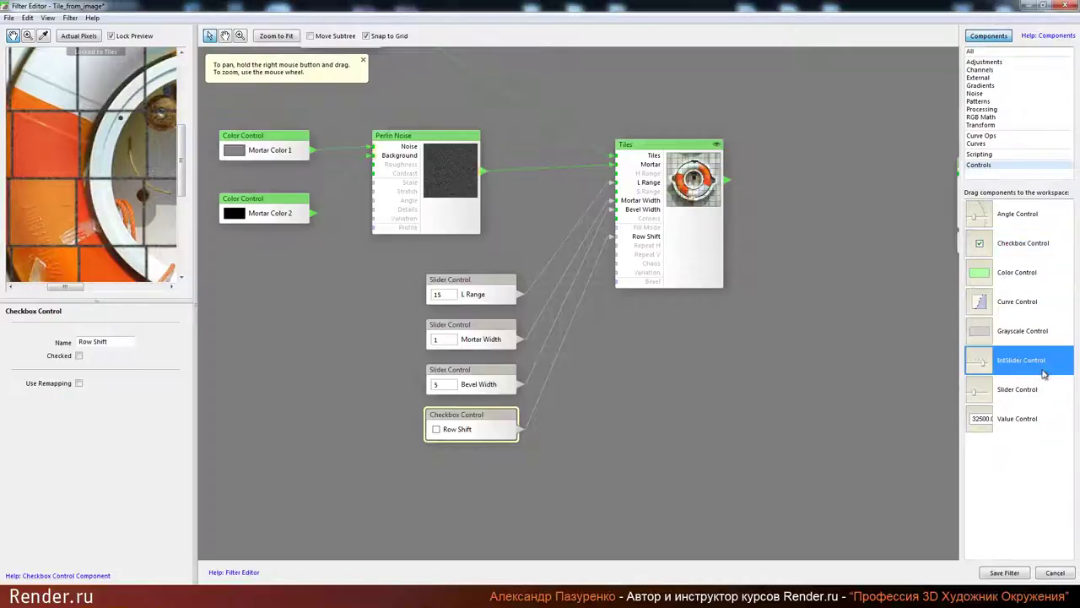
left_click(442, 471)
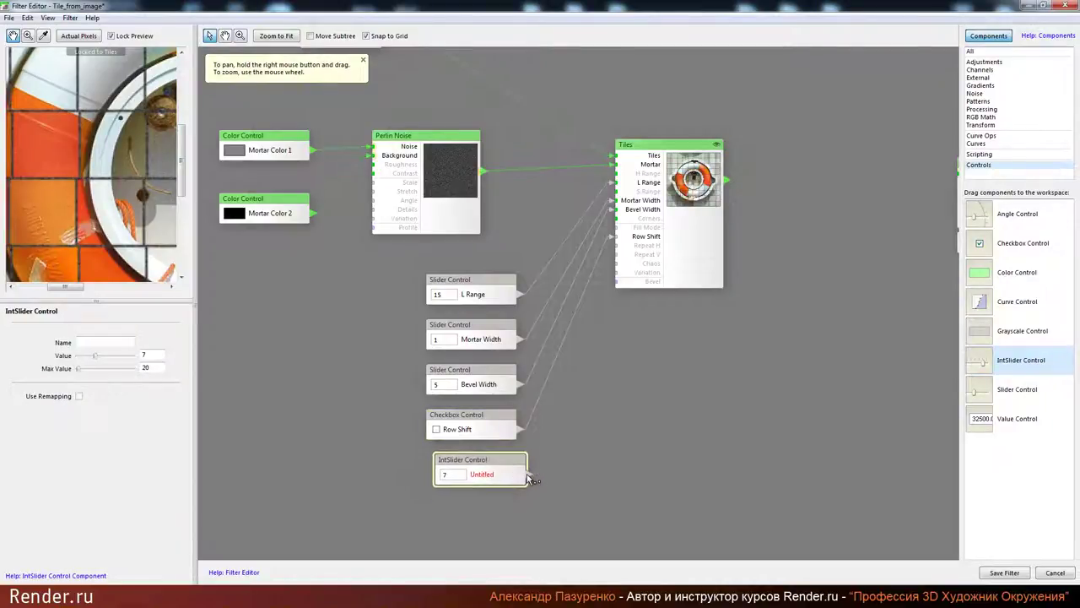
left_click_drag(525, 481, 631, 251)
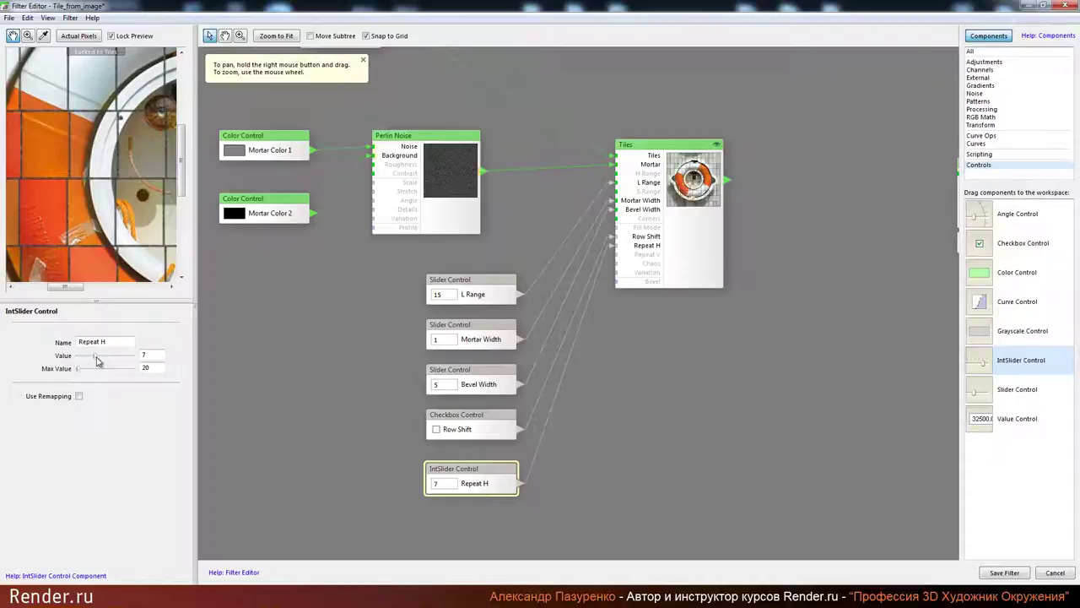
double_click(145, 354)
type("4")
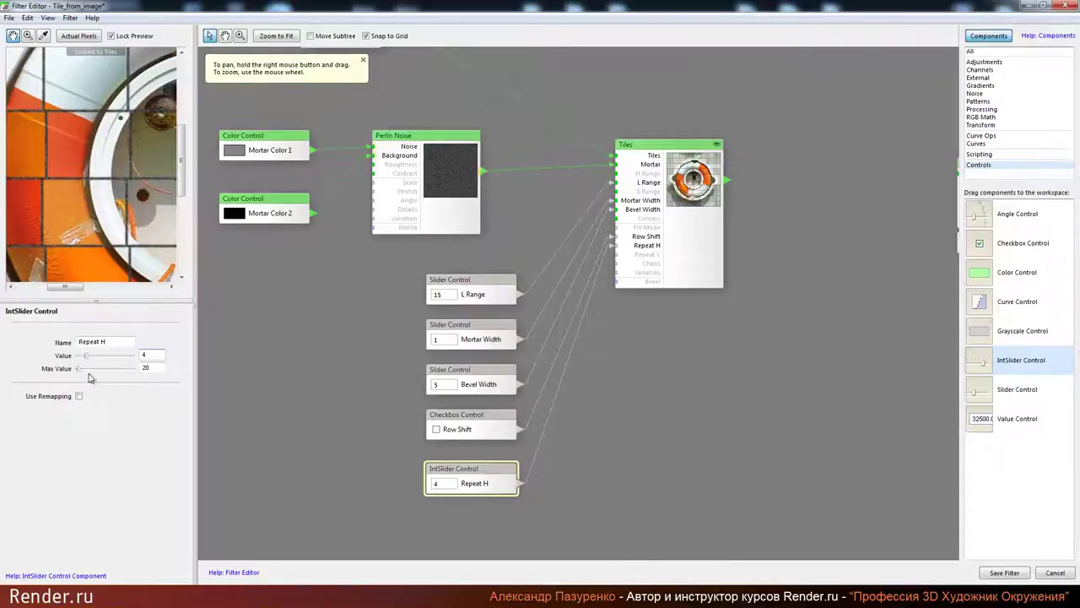
double_click(145, 368)
type("4")
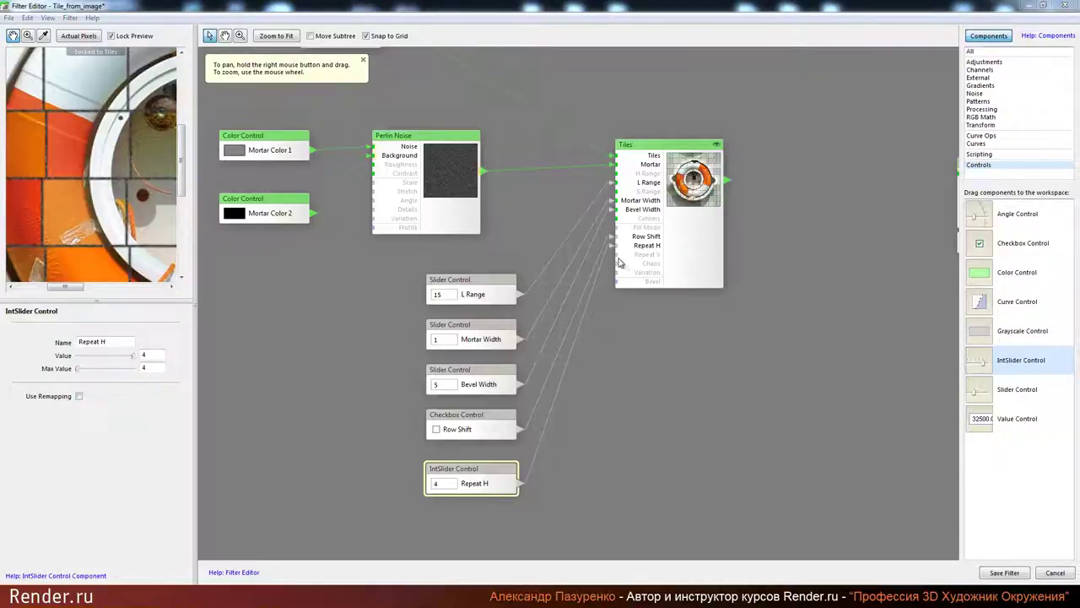
Step: Add an IntSlider Control with value 4 below the Repeat H slider, connected to the Repeat V input of Tiles
left_click_drag(1012, 368, 613, 254)
double_click(158, 355)
type("4")
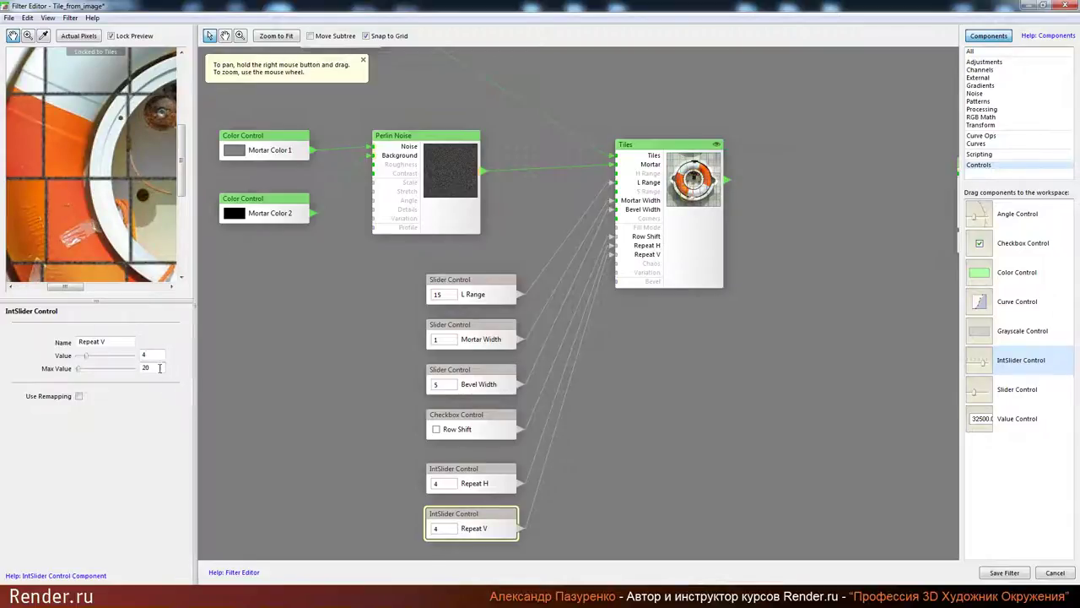
left_click(608, 432)
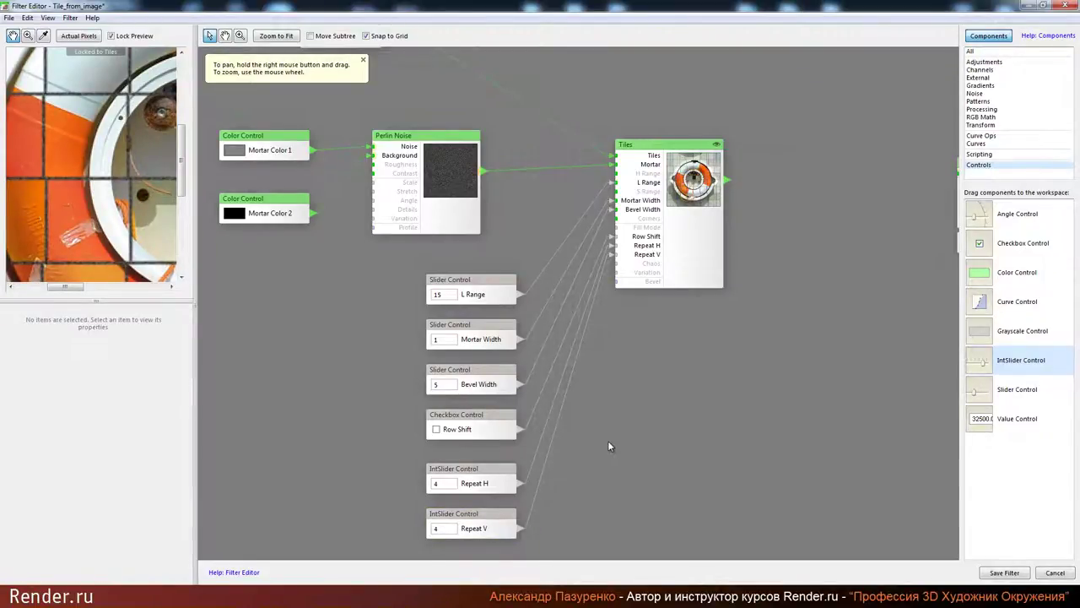
Step: Add a Slider Control with value 0 below the Repeat V slider, connected to the Chaos input of Tiles
scroll(608, 440, "down", 1)
left_click_drag(606, 430, 617, 393)
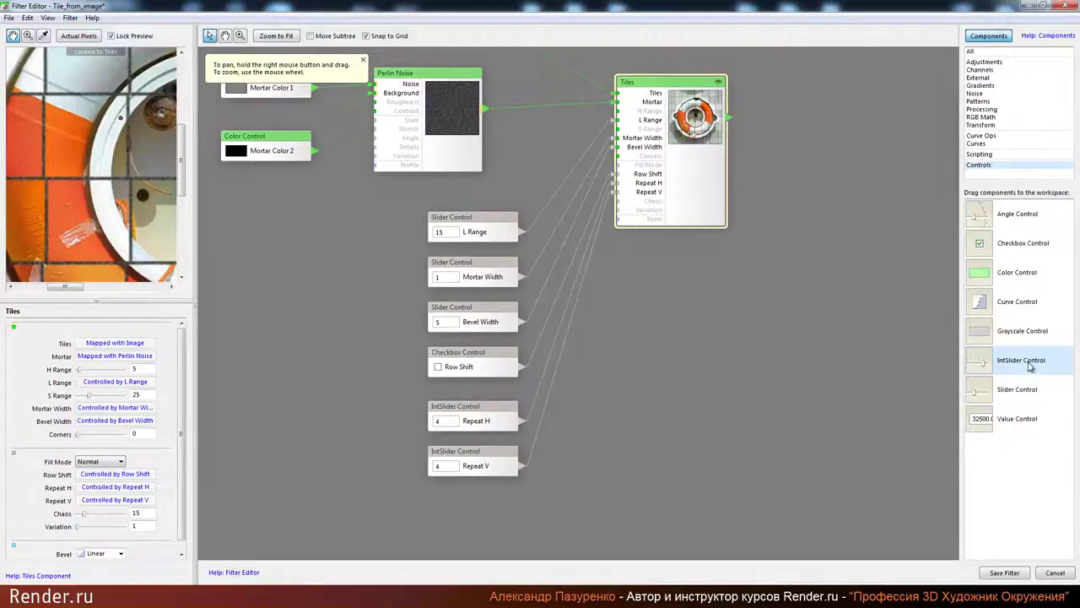
left_click_drag(1026, 393, 778, 366)
left_click_drag(1010, 393, 637, 200)
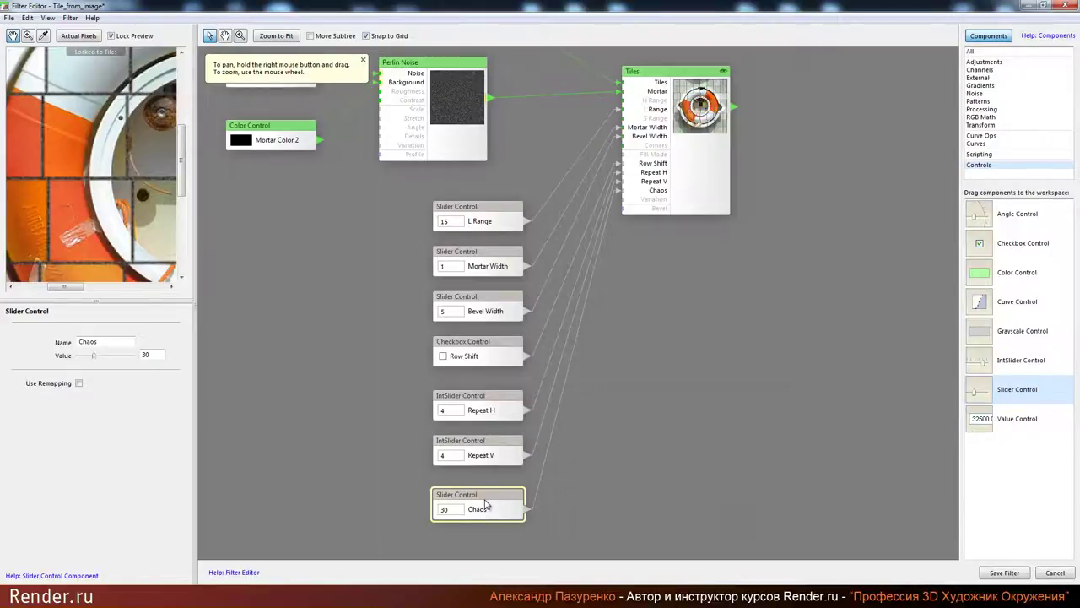
double_click(154, 353)
type("0")
key("Return")
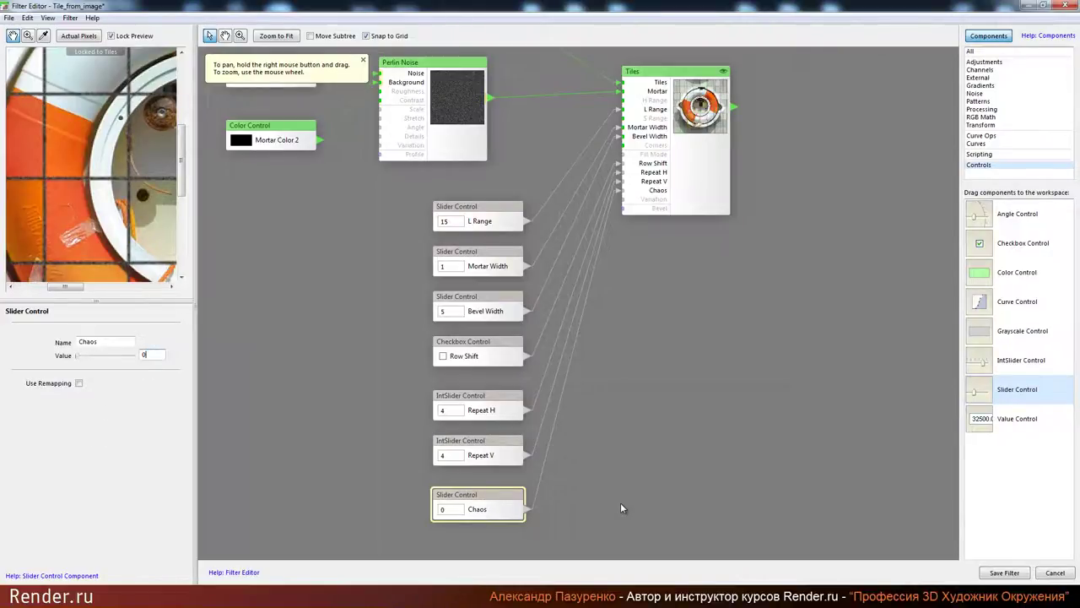
Step: Save the filter as Tile_from_image_tutor and inspect the tiled lifebuoy image up close
left_click_drag(712, 349, 735, 334)
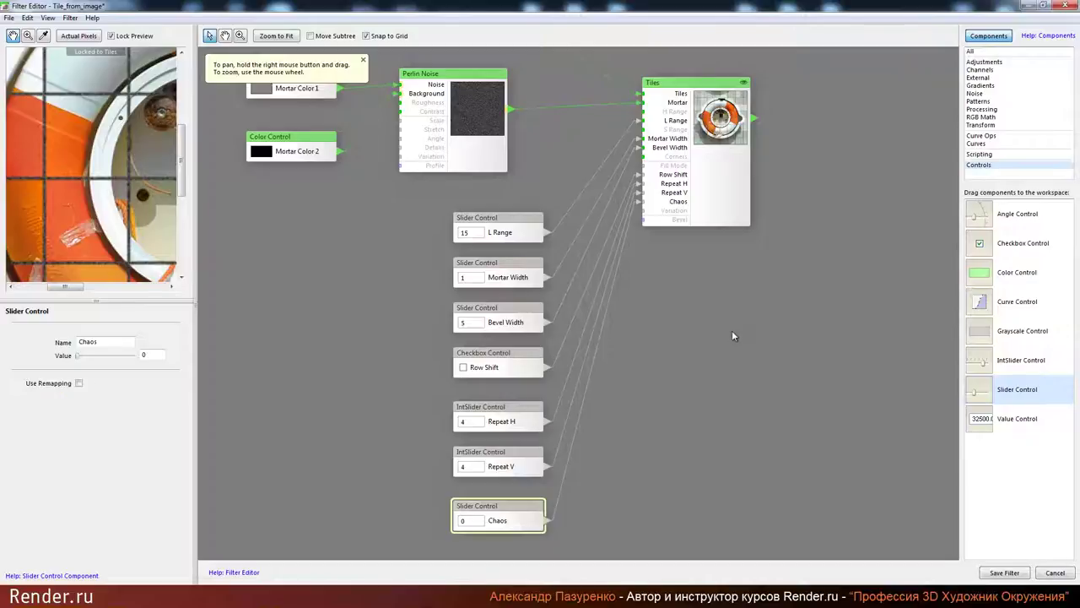
left_click(999, 573)
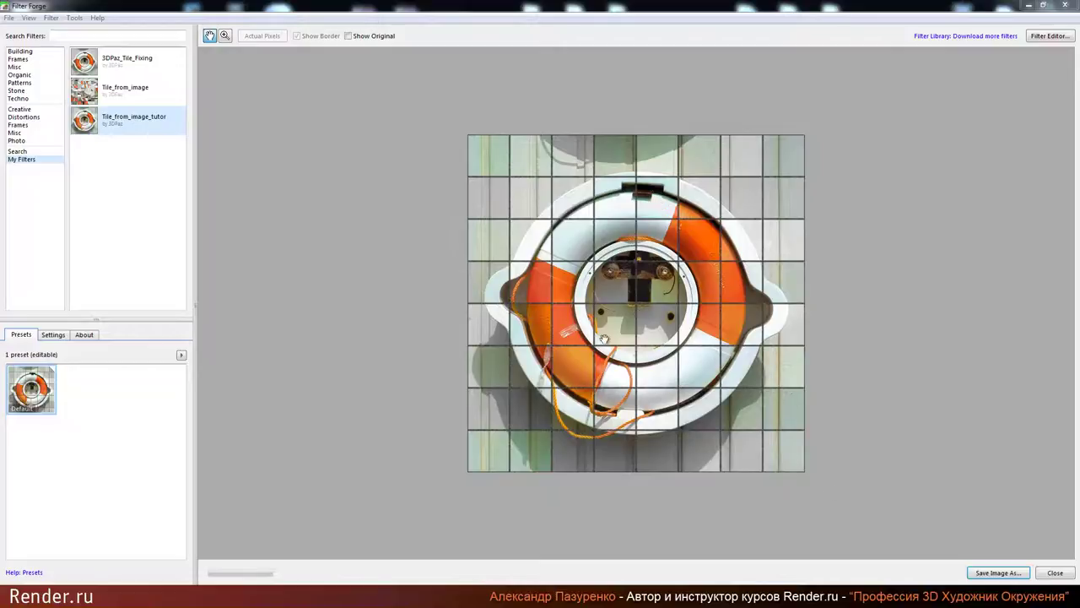
scroll(654, 289, "up", 2)
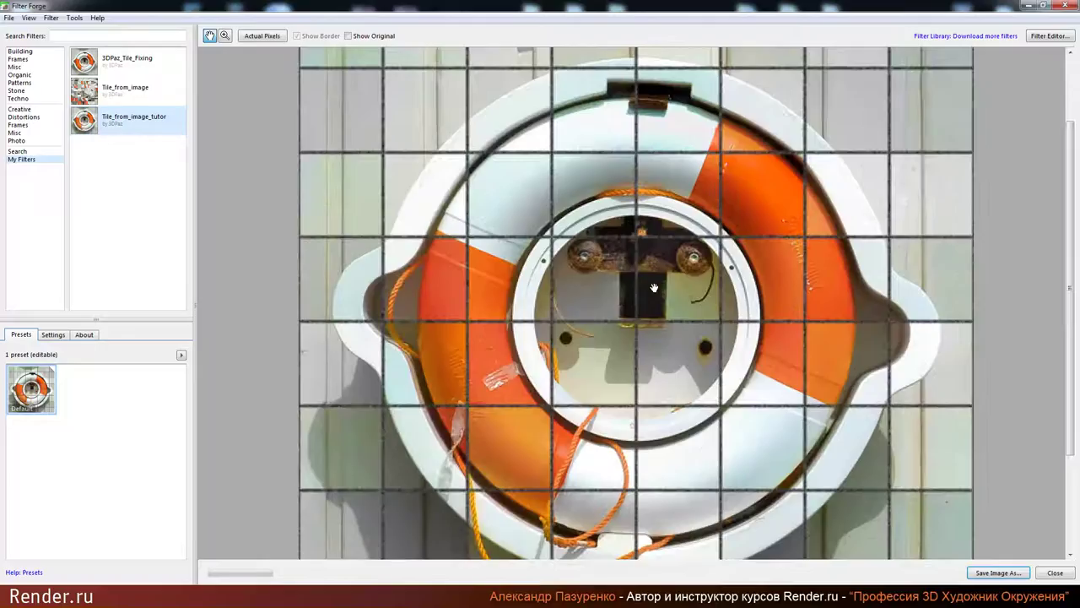
left_click_drag(646, 202, 640, 325)
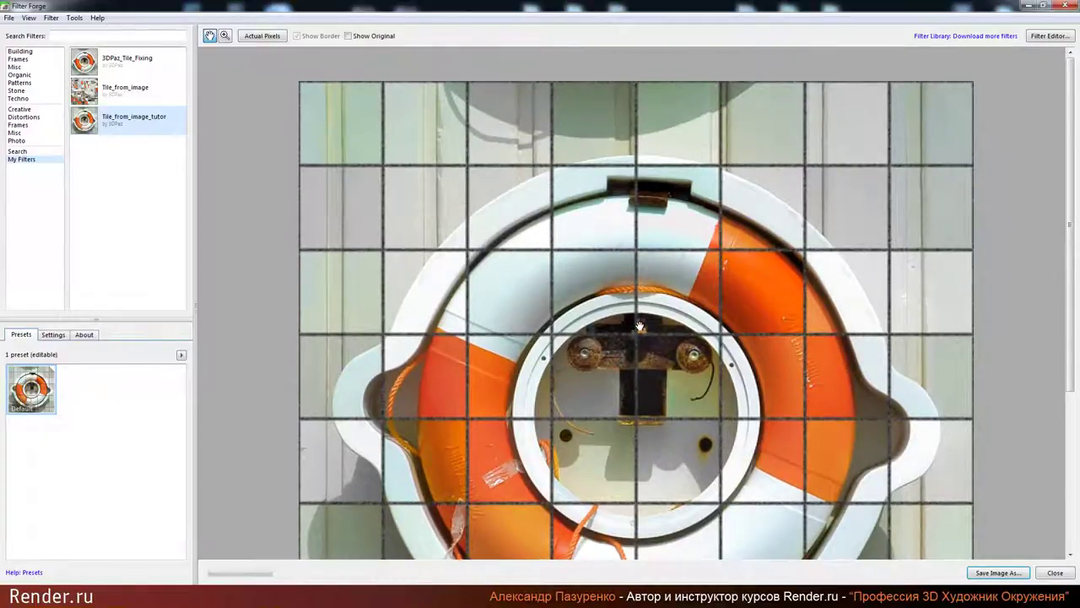
Step: Open the image MarbleWhite0063_1_L.jpg from the Maps_Original_Size folder and inspect the filter's tiling on it
left_click(10, 18)
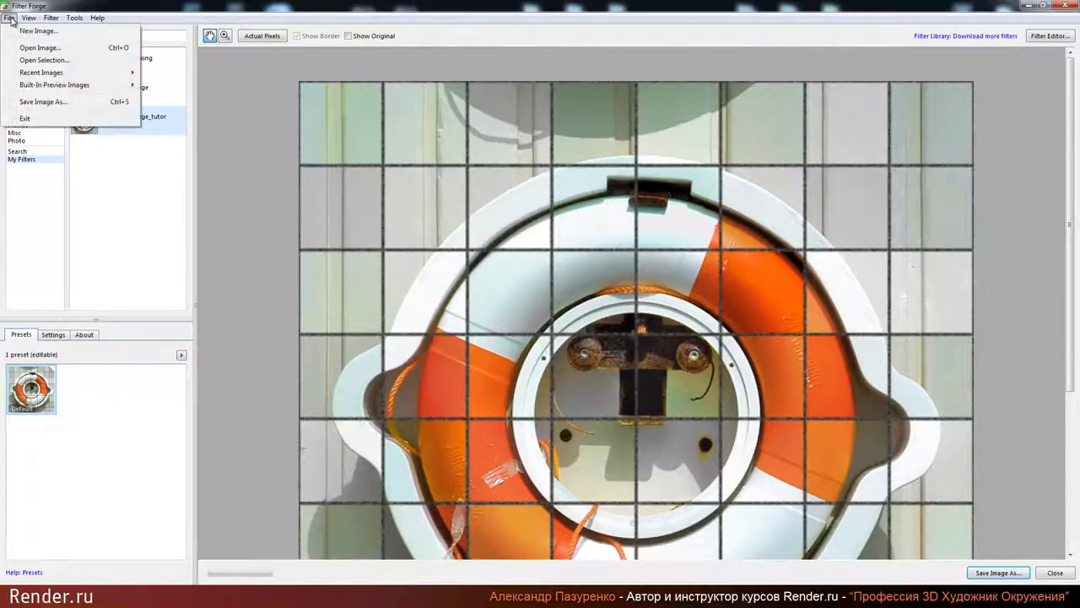
left_click(34, 47)
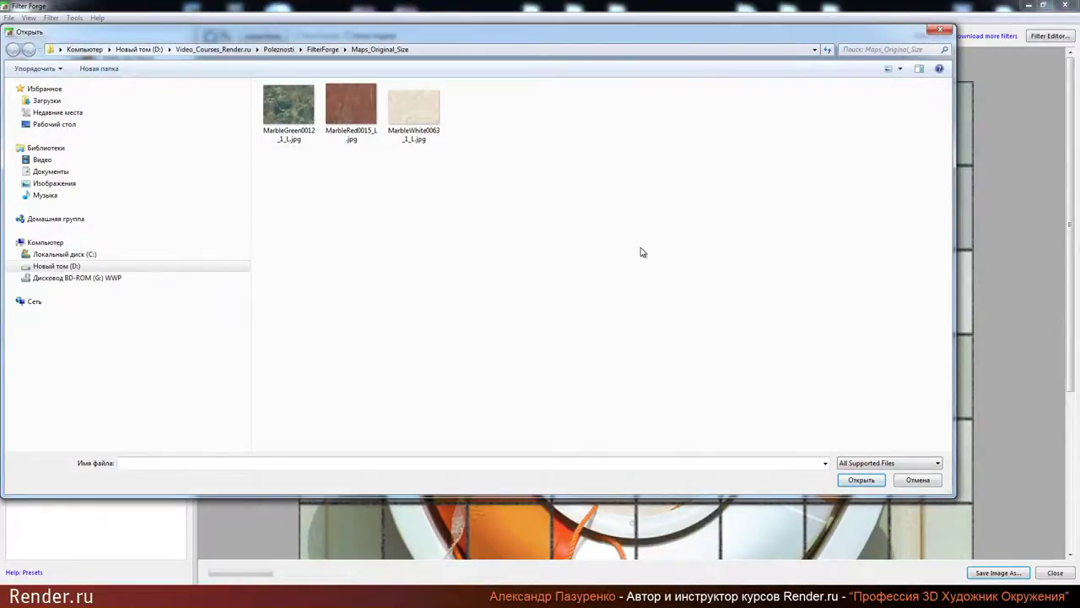
left_click(431, 122)
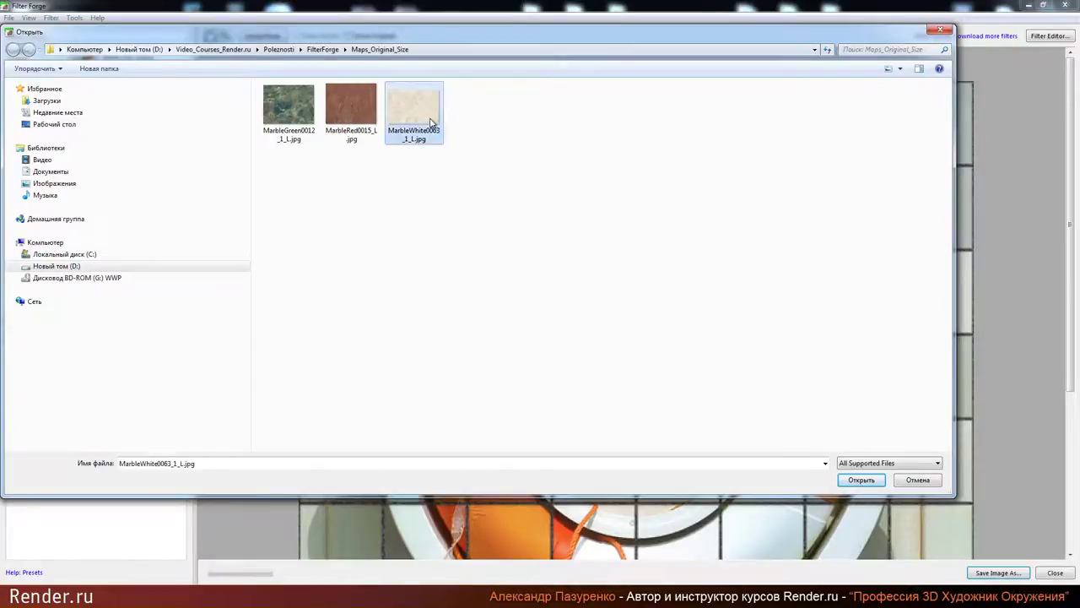
double_click(432, 123)
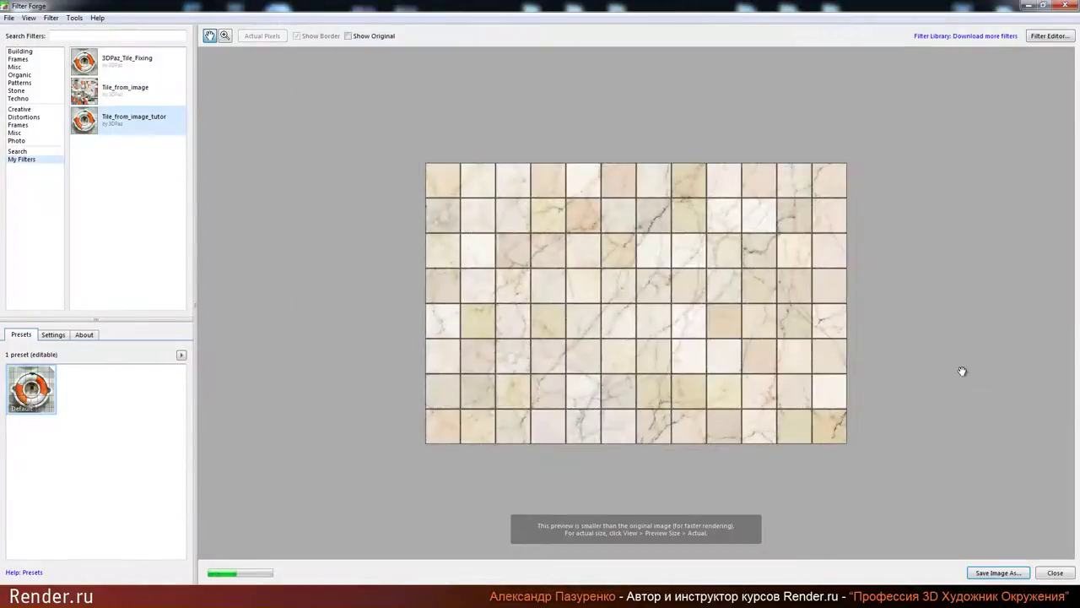
scroll(695, 298, "up", 1)
left_click_drag(674, 201, 717, 292)
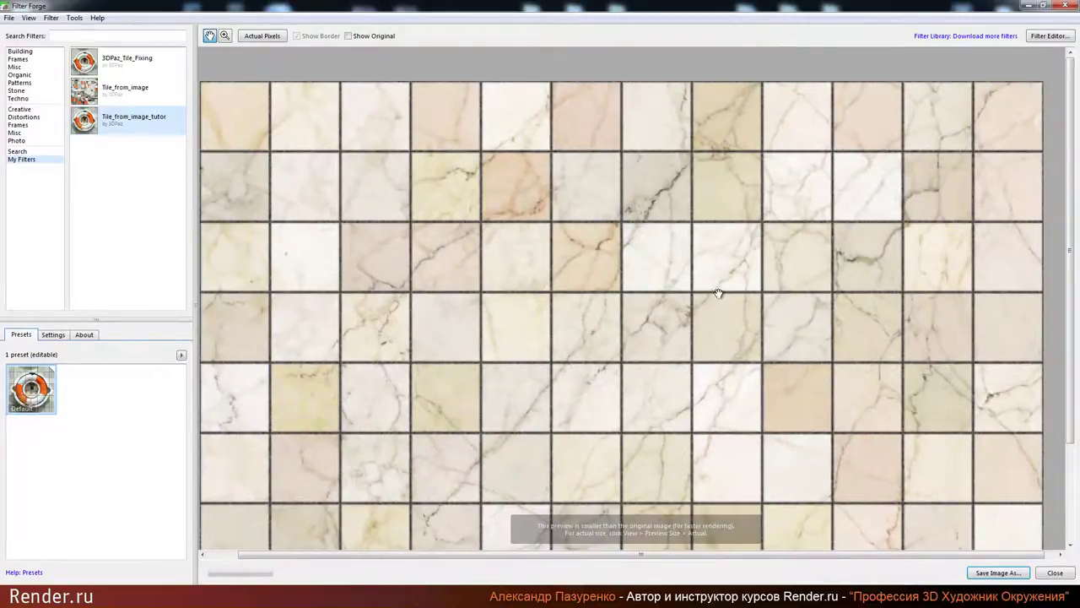
scroll(717, 292, "down", 1)
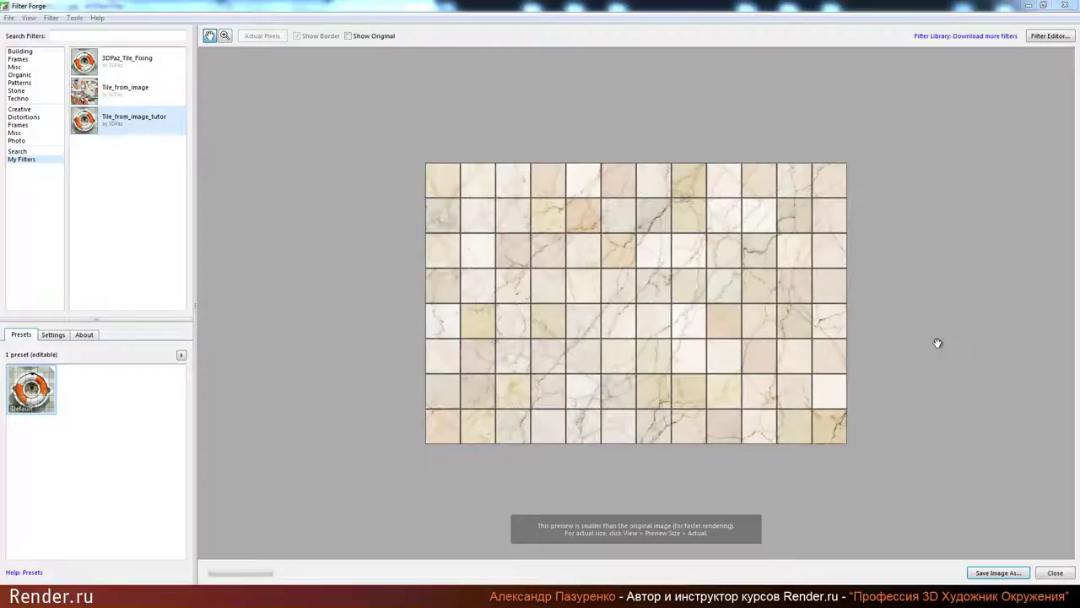
Step: Reopen the Tile_from_image_tutor filter for editing and set the S Range of the Tiles component to 0
left_click(1047, 36)
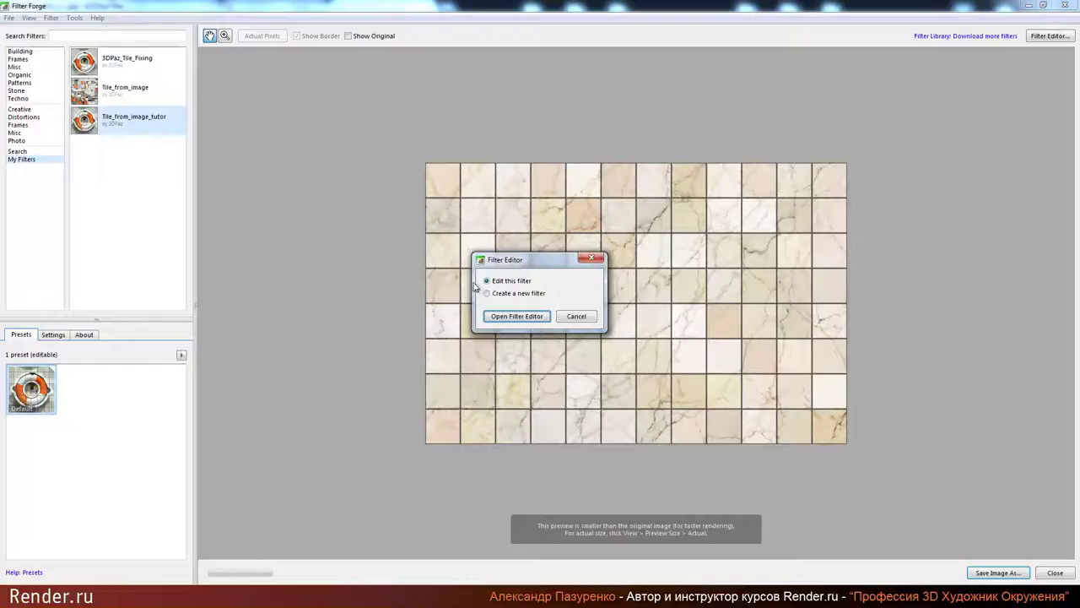
left_click(524, 317)
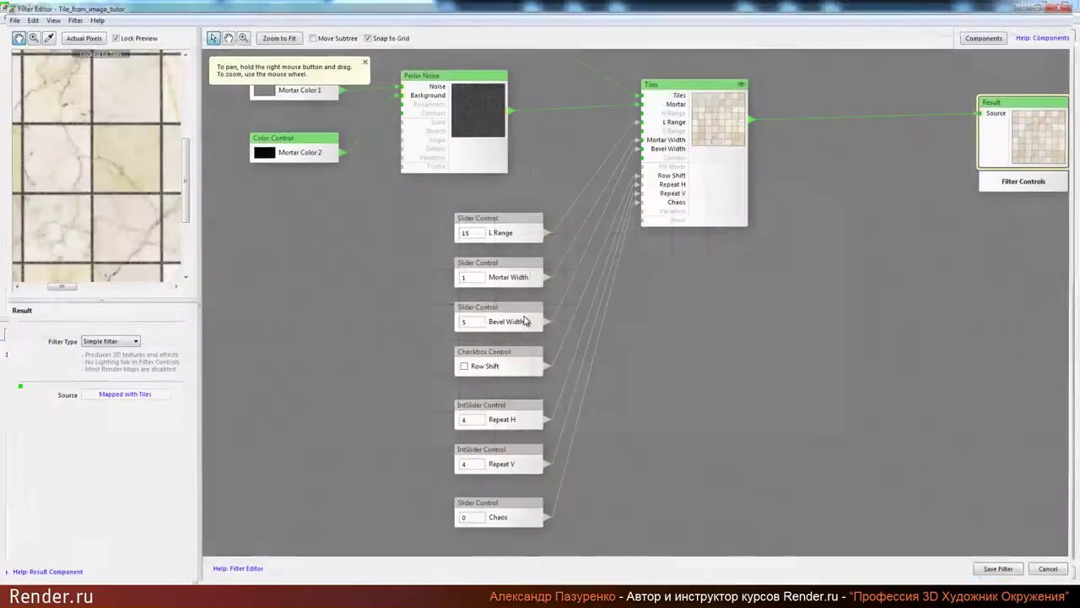
left_click_drag(775, 287, 759, 407)
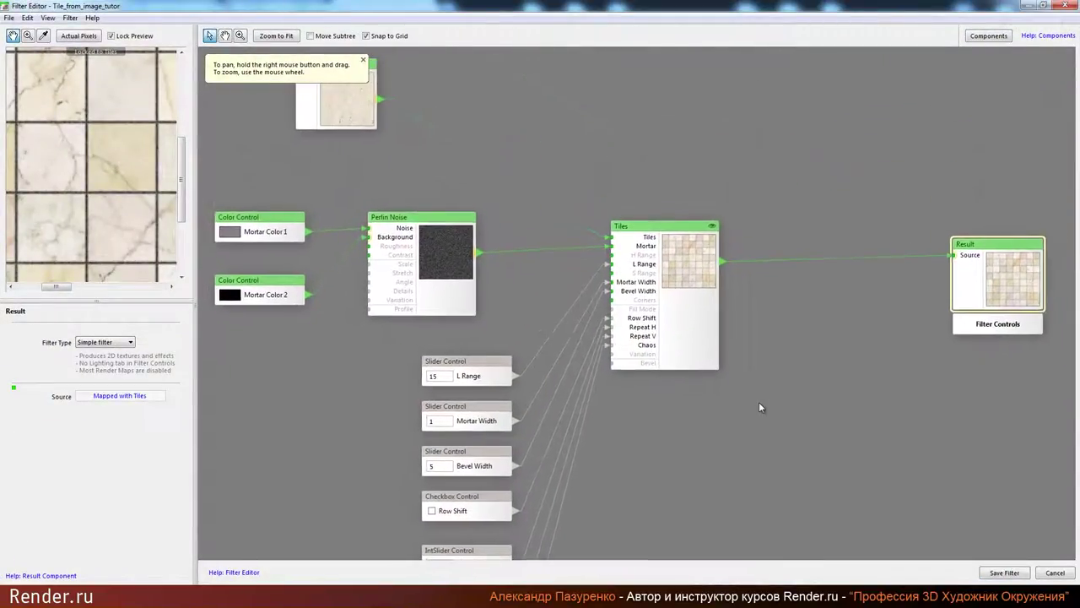
left_click(688, 337)
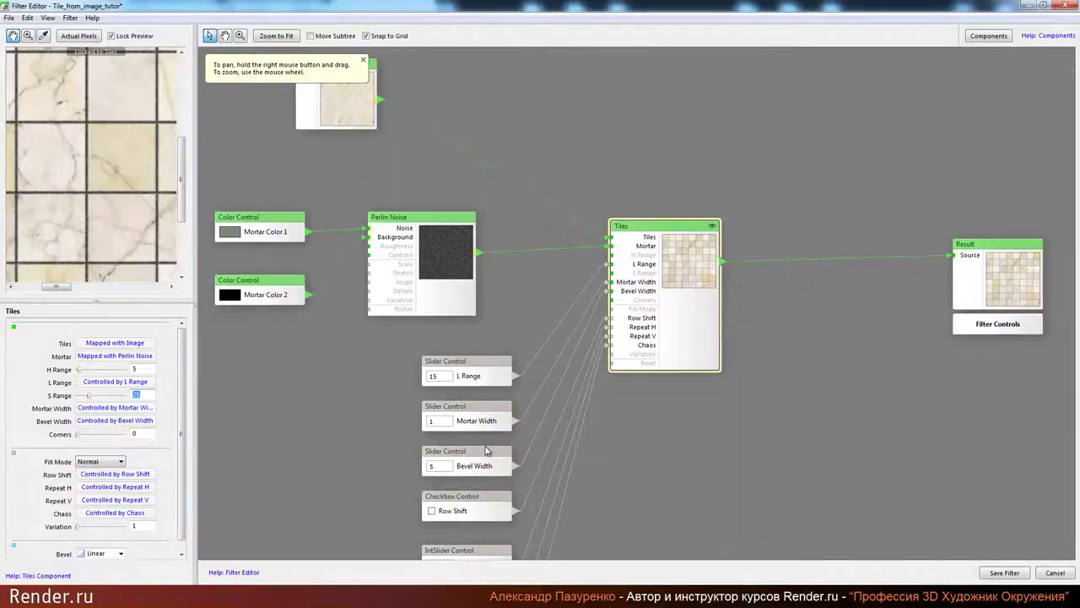
type("0")
key("Return")
Step: Set the Fill Mode of the Tiles component to Jumble and save the filter, checking the marble tiles up close
scroll(183, 434, "down", 1)
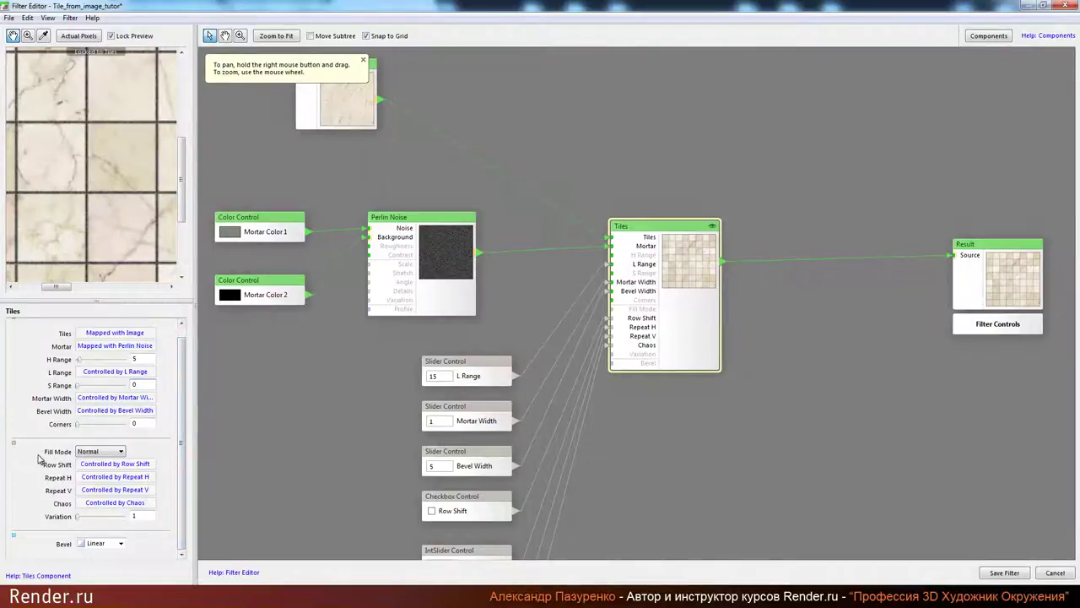
left_click(120, 452)
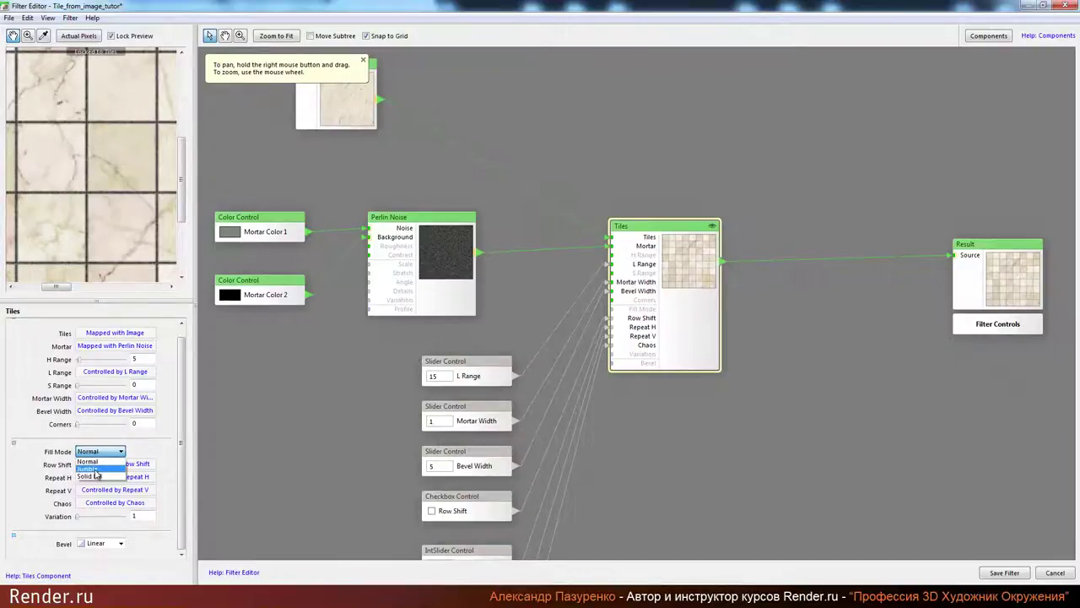
left_click(95, 470)
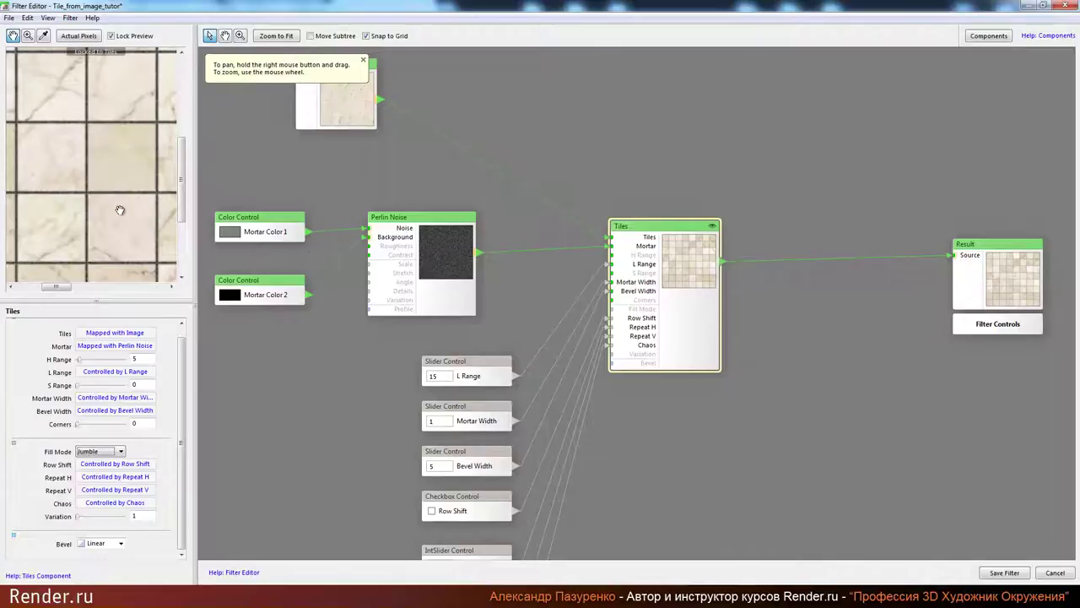
left_click(1004, 574)
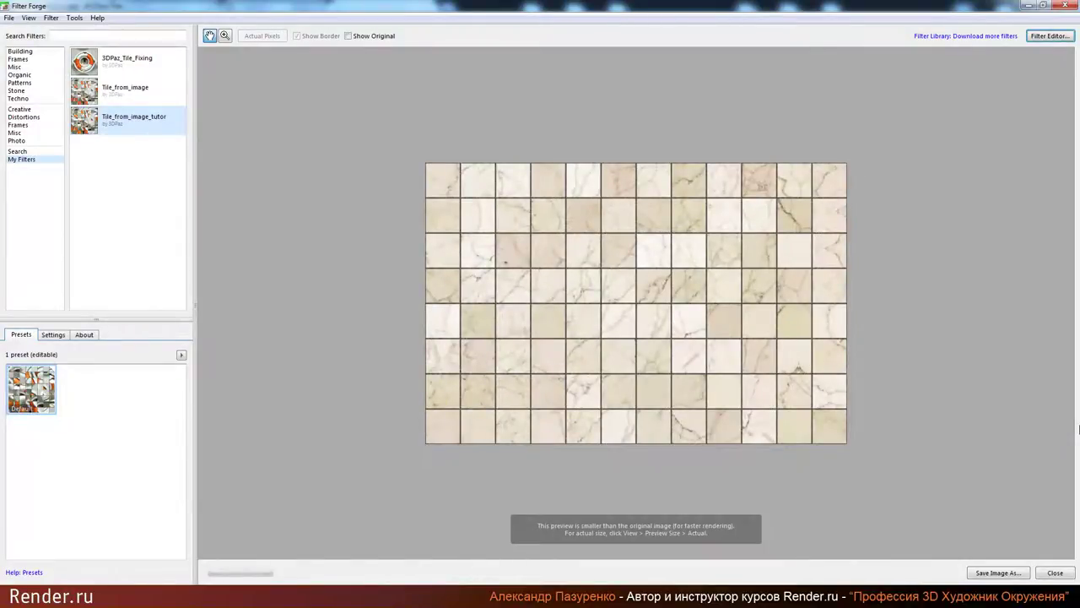
left_click(766, 329)
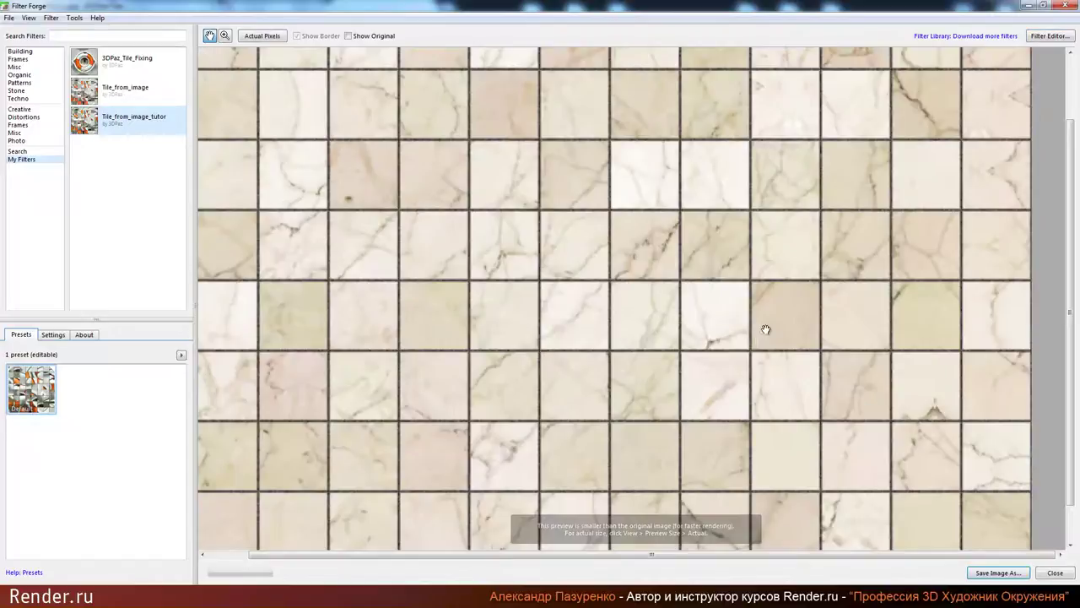
Step: Open the image MarbleRed0015_L.jpg from the Maps_Original_Size folder and inspect the filter's tiling on it up close
left_click(901, 361)
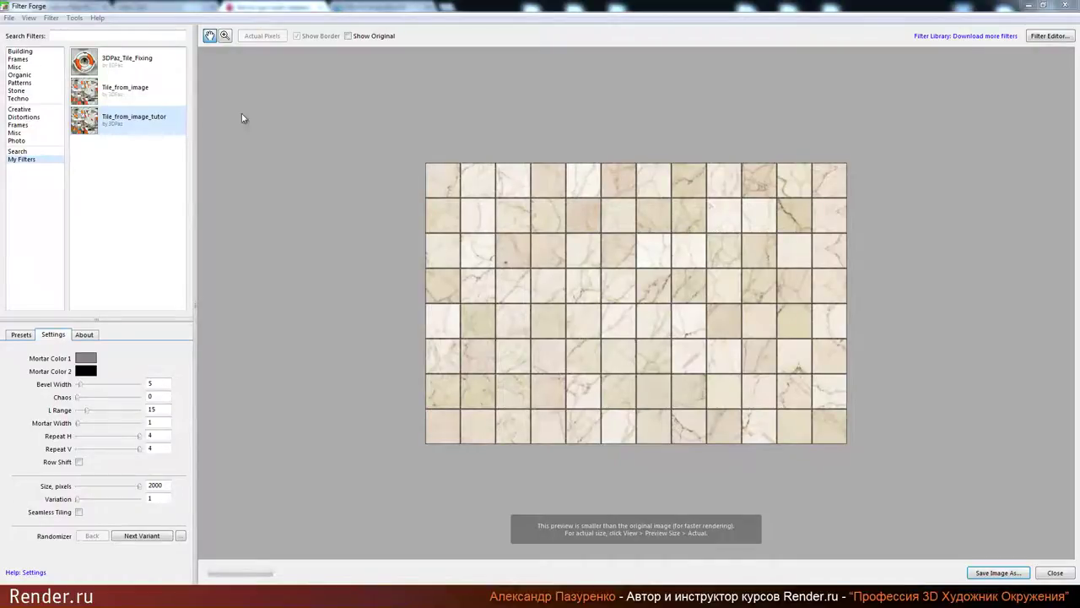
left_click(9, 17)
left_click(33, 47)
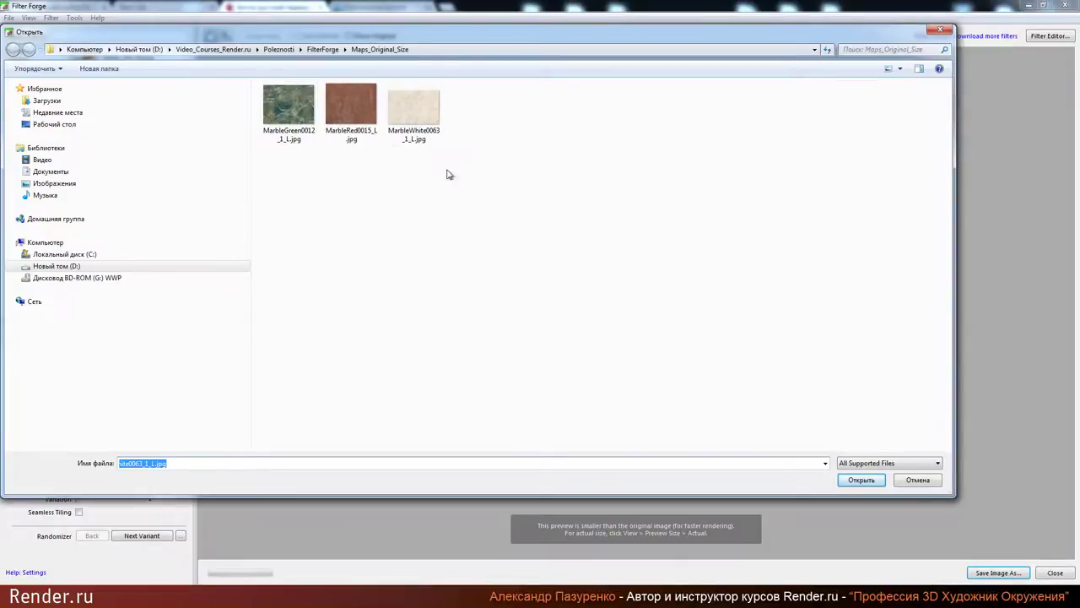
double_click(349, 104)
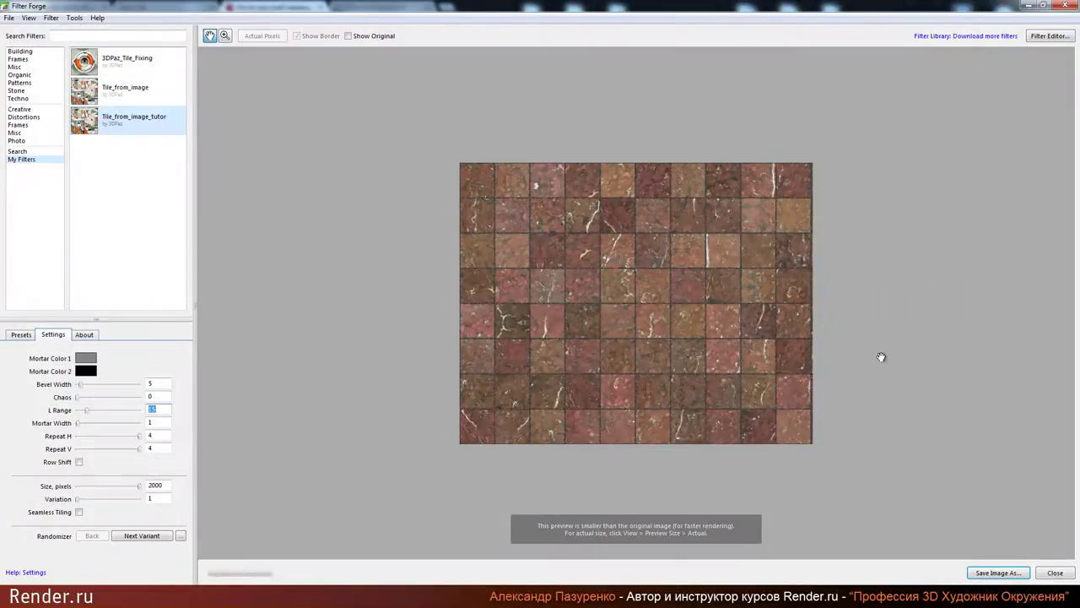
scroll(881, 357, "up", 1)
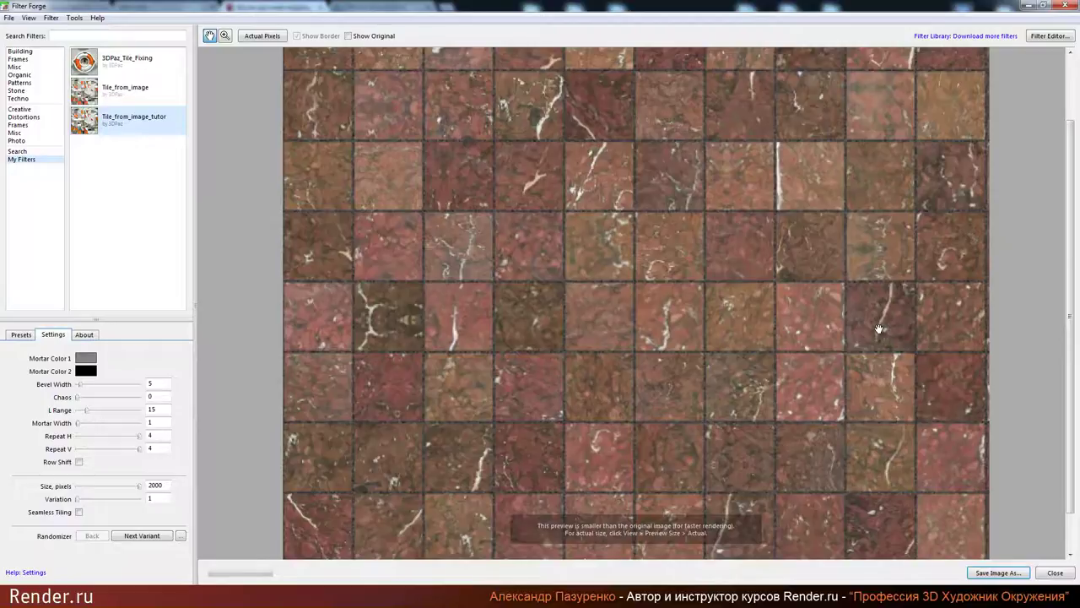
scroll(878, 329, "down", 1)
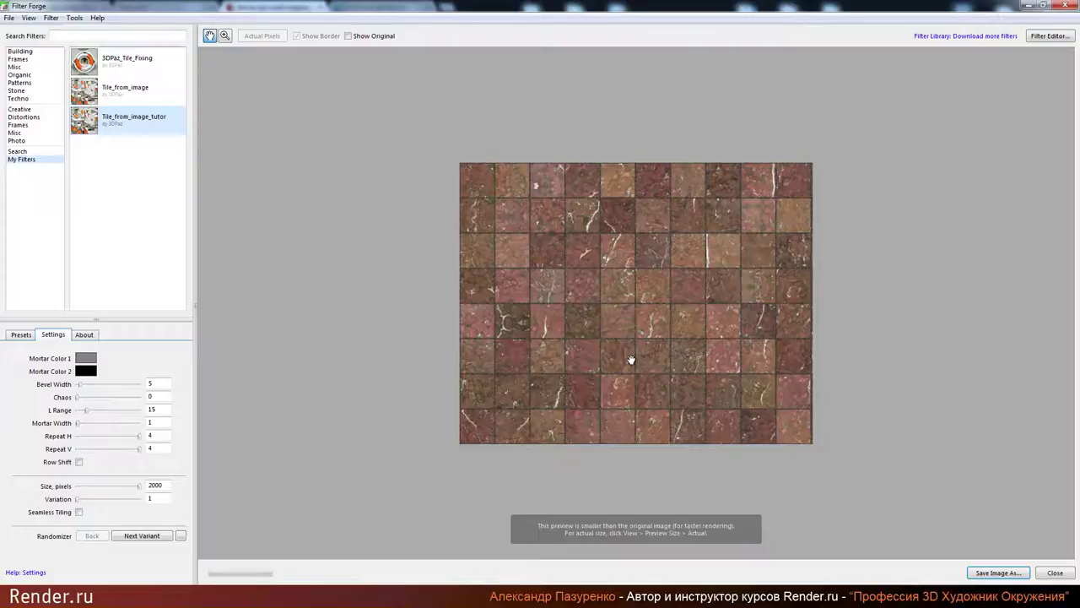
Step: Open the image MarbleGreen0012_1_L.jpg so that the tile filter is applied to it
left_click(9, 17)
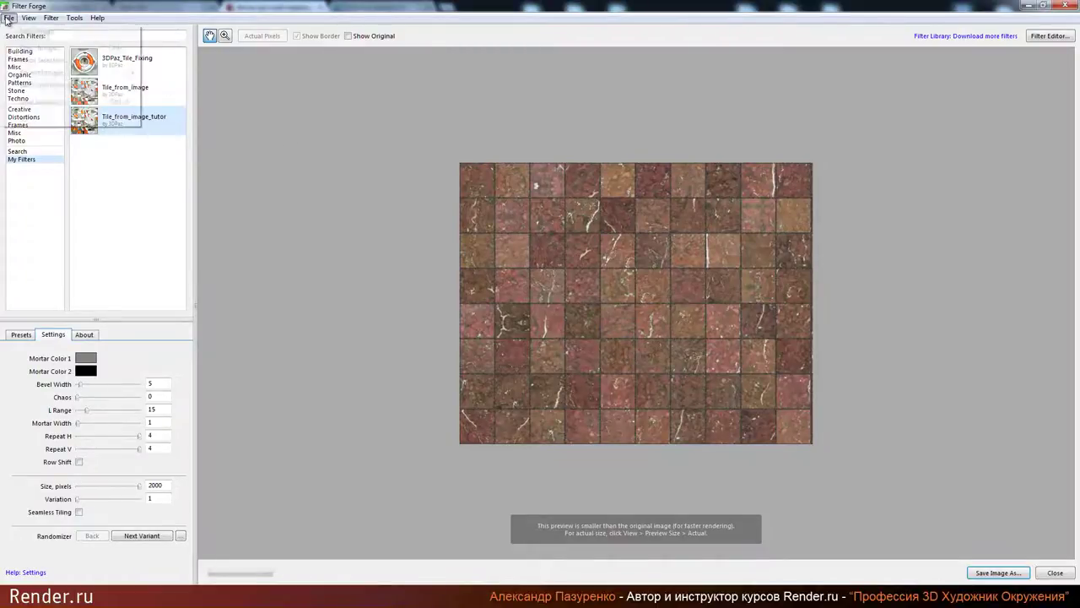
left_click(34, 46)
double_click(283, 108)
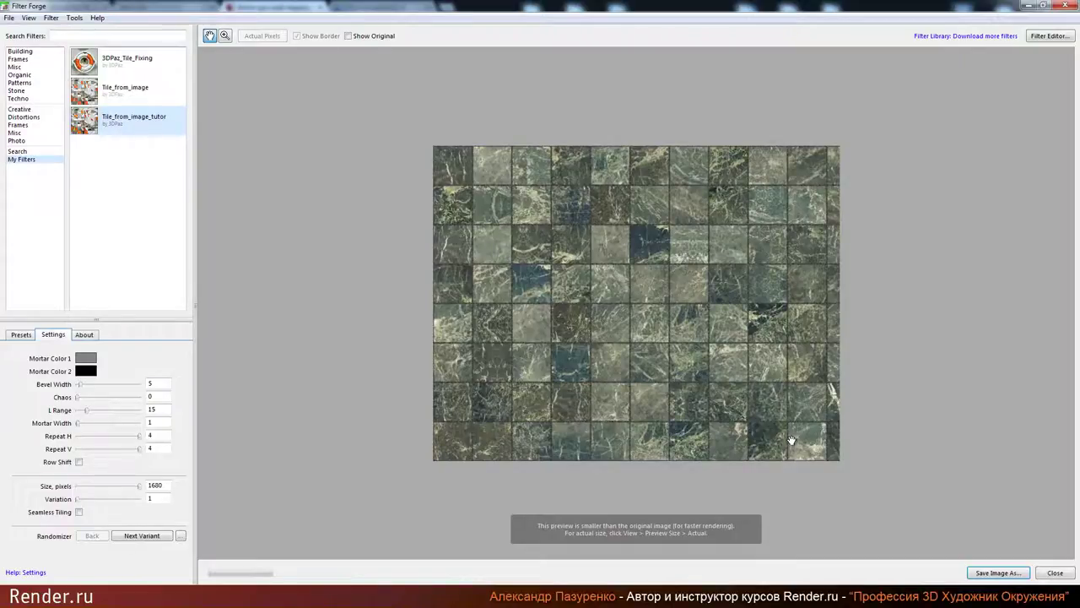
Step: Reopen the Tile_from_image_tutor filter for editing and add a Threshold component between and below the Tiles and Result components
left_click(1053, 40)
left_click(513, 316)
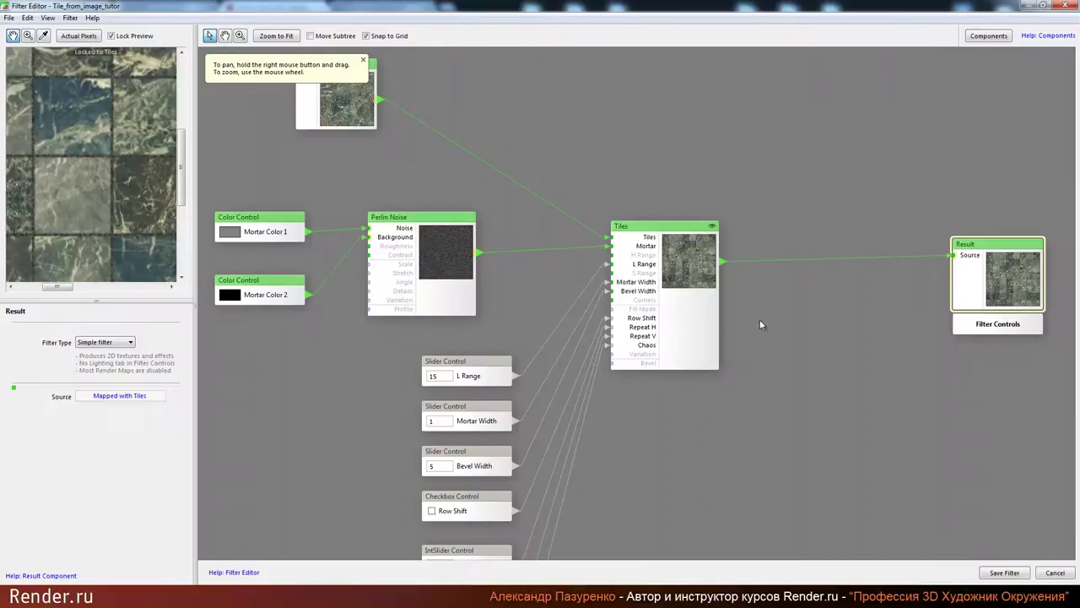
left_click(988, 35)
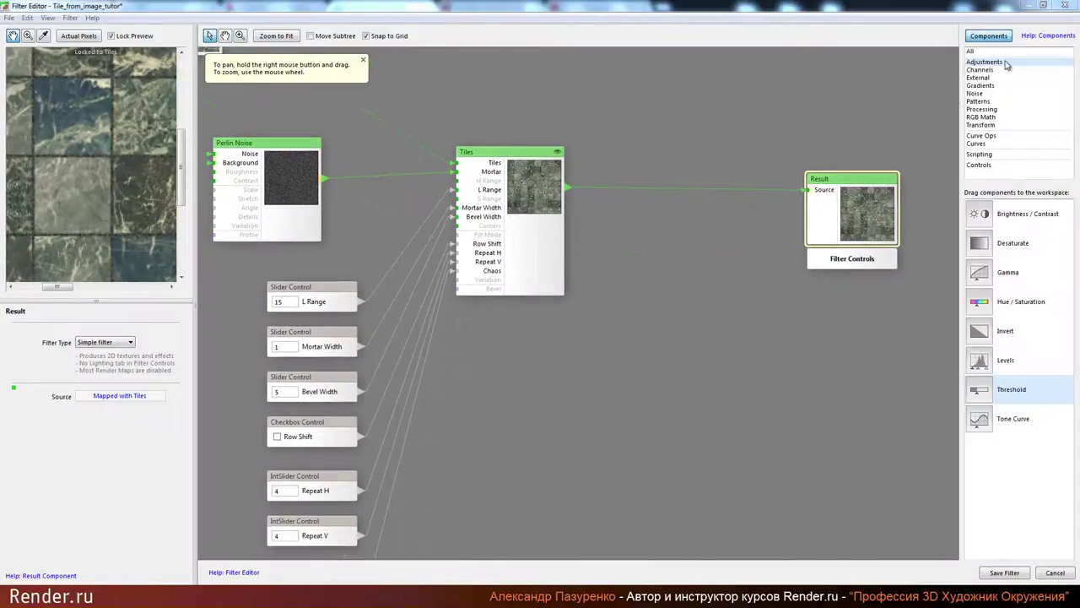
left_click(992, 393)
left_click_drag(629, 354, 652, 351)
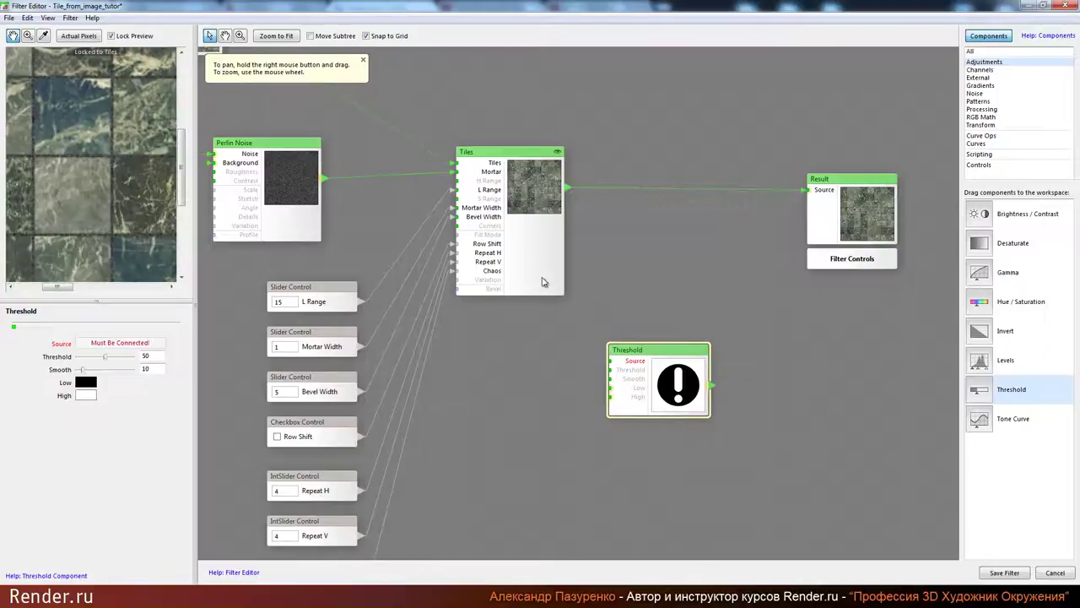
Step: Set the Result component's Filter Type to Surface and connect the Tiles output to its Surface Color input
left_click(874, 243)
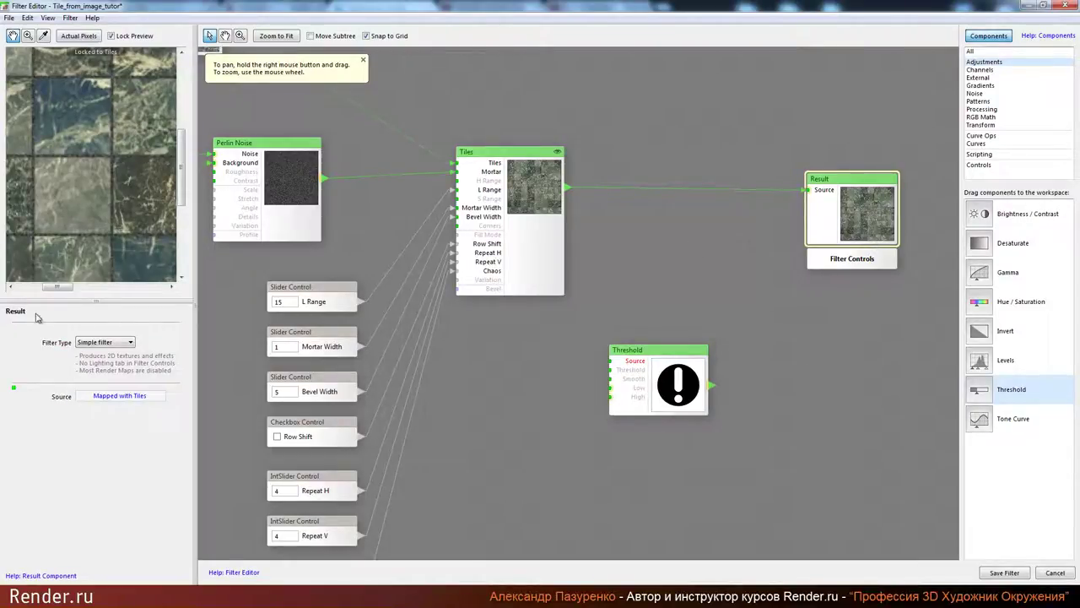
left_click(105, 344)
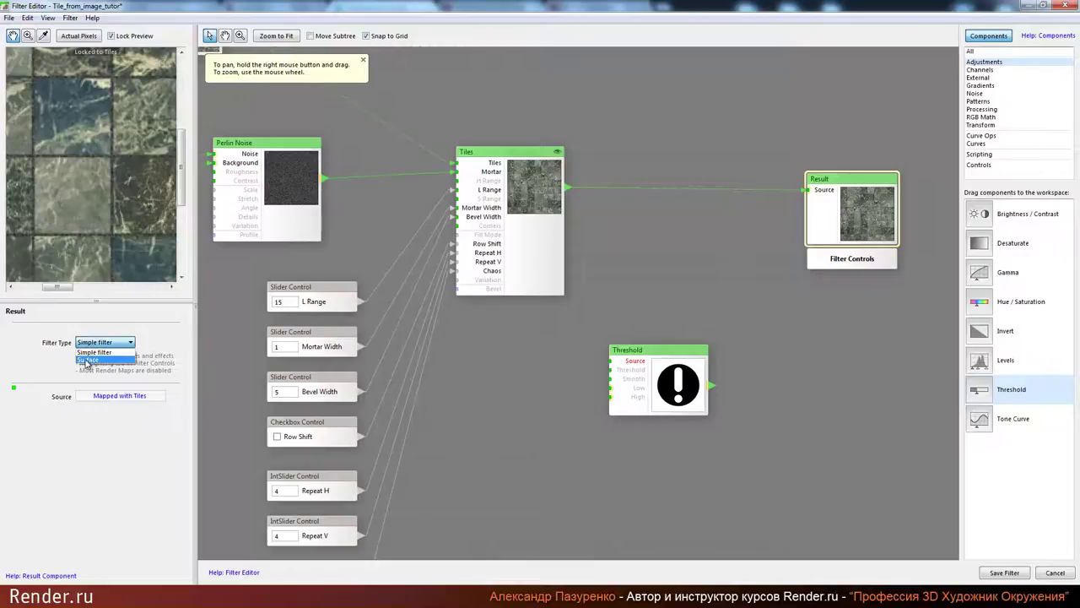
left_click(95, 360)
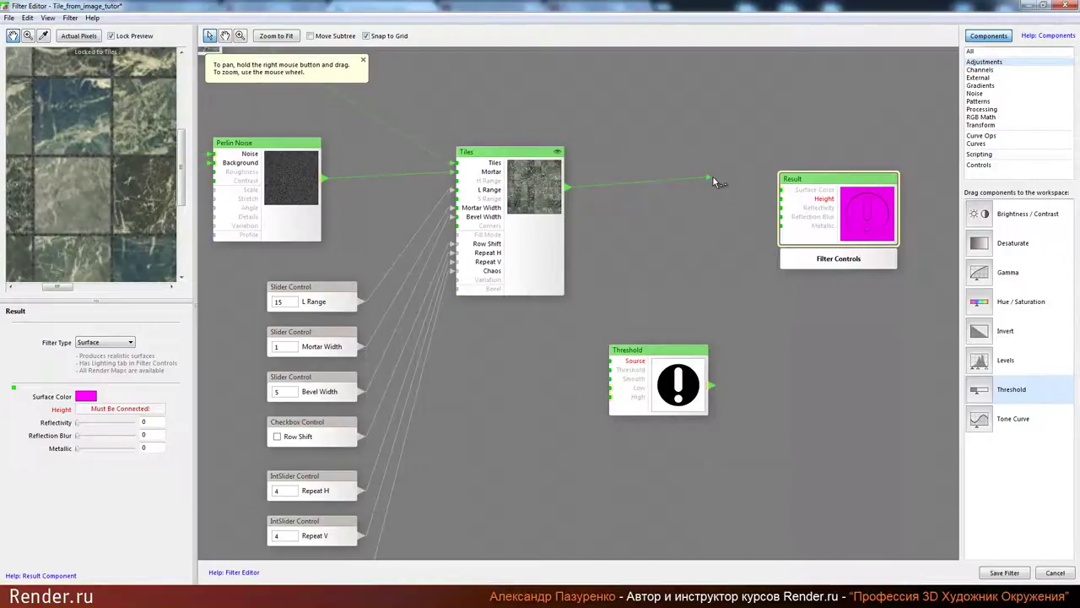
left_click_drag(712, 176, 801, 195)
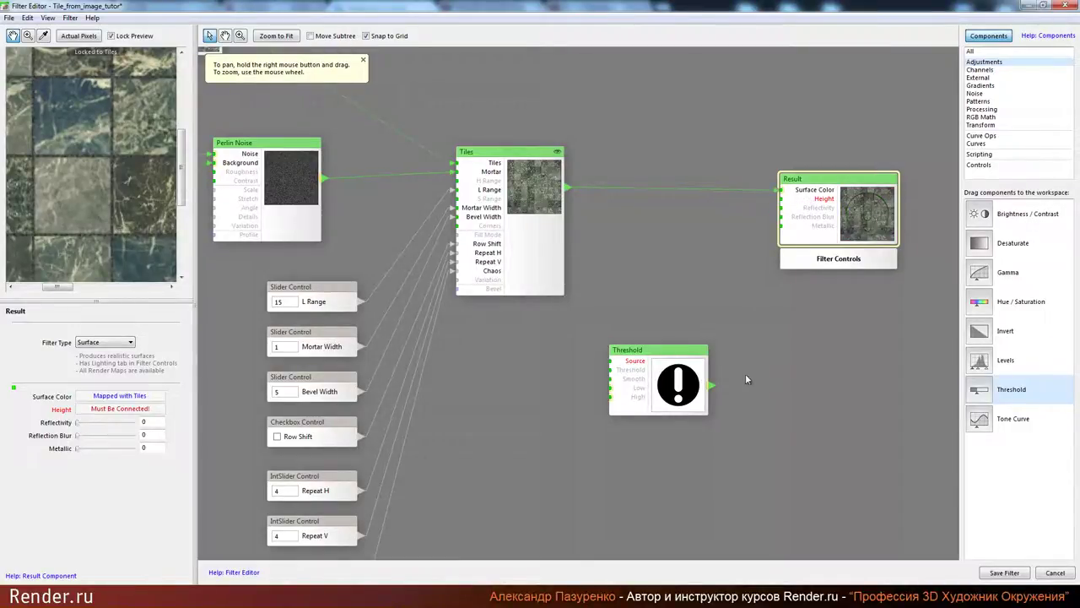
Step: Connect the Tiles output to the Source of the Threshold component, and the Threshold output to the Result's Height input
left_click_drag(662, 360, 663, 370)
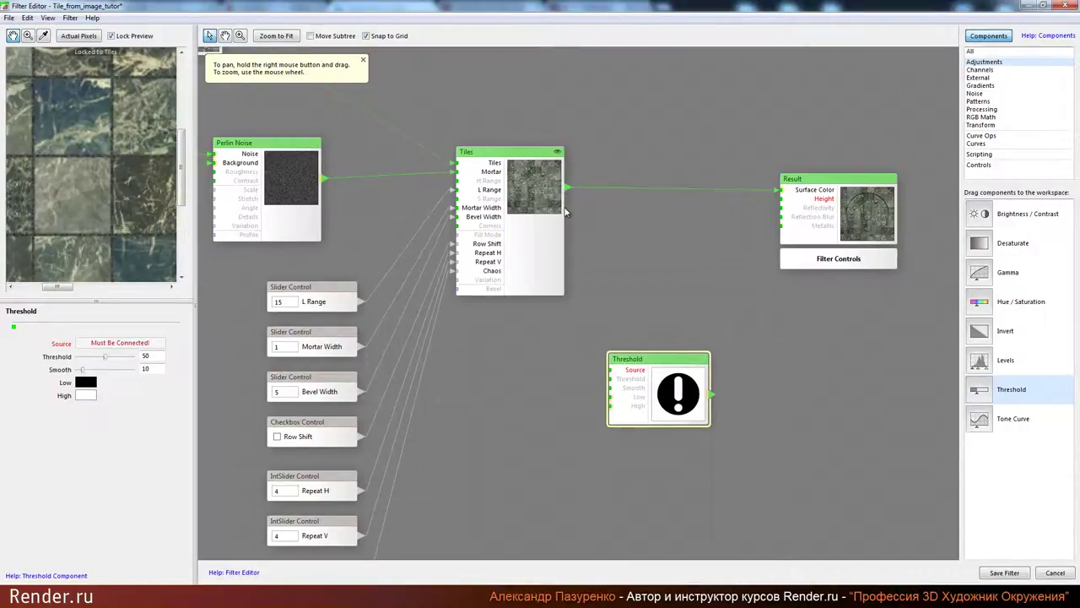
left_click_drag(569, 201, 595, 337)
left_click_drag(594, 335, 611, 372)
left_click_drag(678, 382, 671, 357)
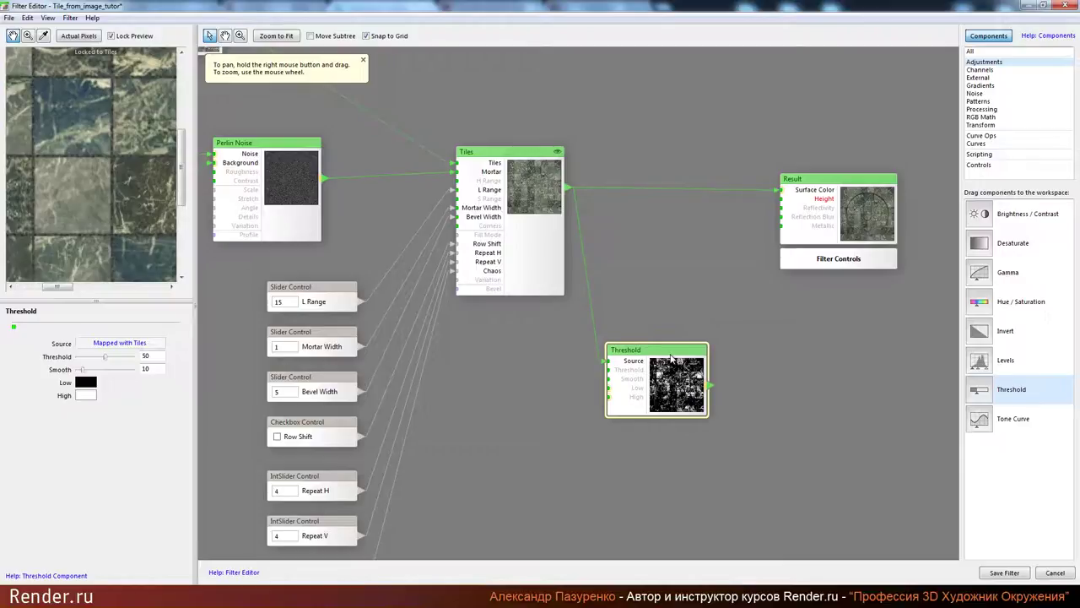
left_click_drag(671, 358, 669, 353)
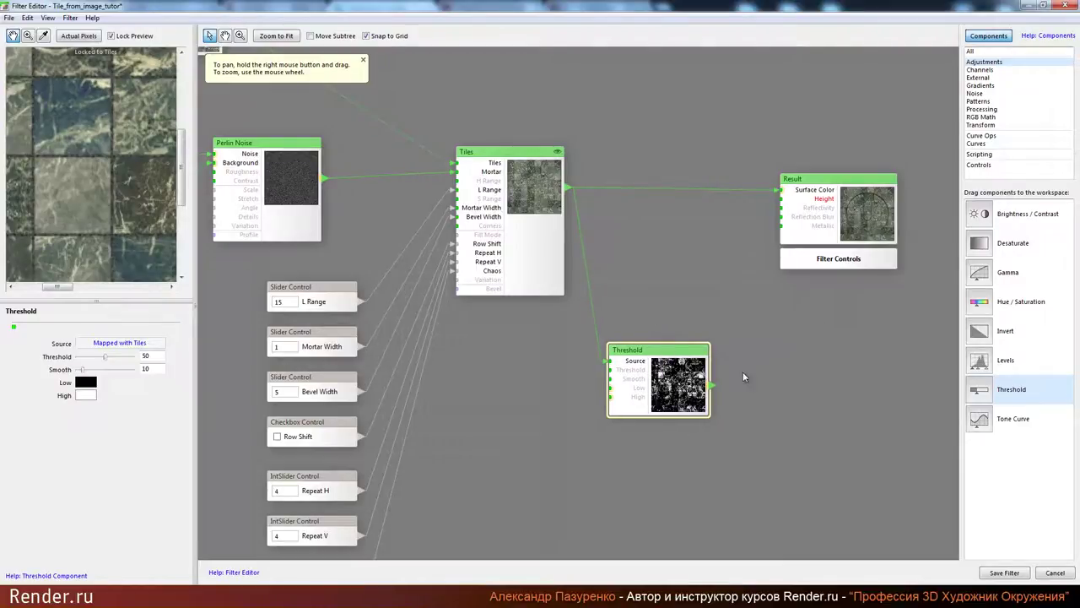
left_click_drag(713, 385, 783, 202)
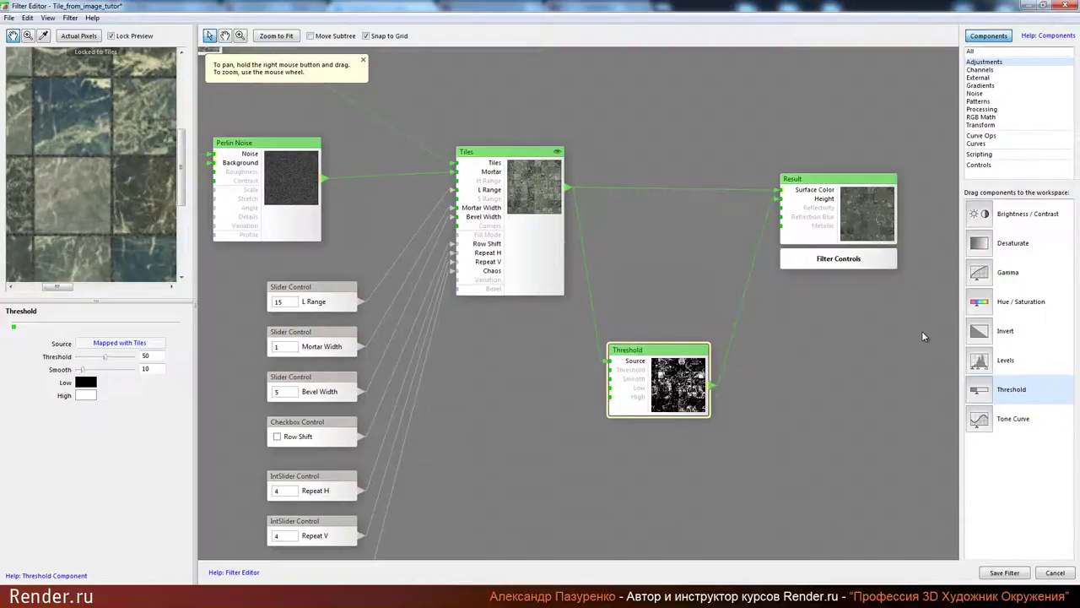
Step: Add a Slider Control, connect it to the Threshold input of the Threshold component, and set its value to 60
left_click_drag(656, 361, 658, 269)
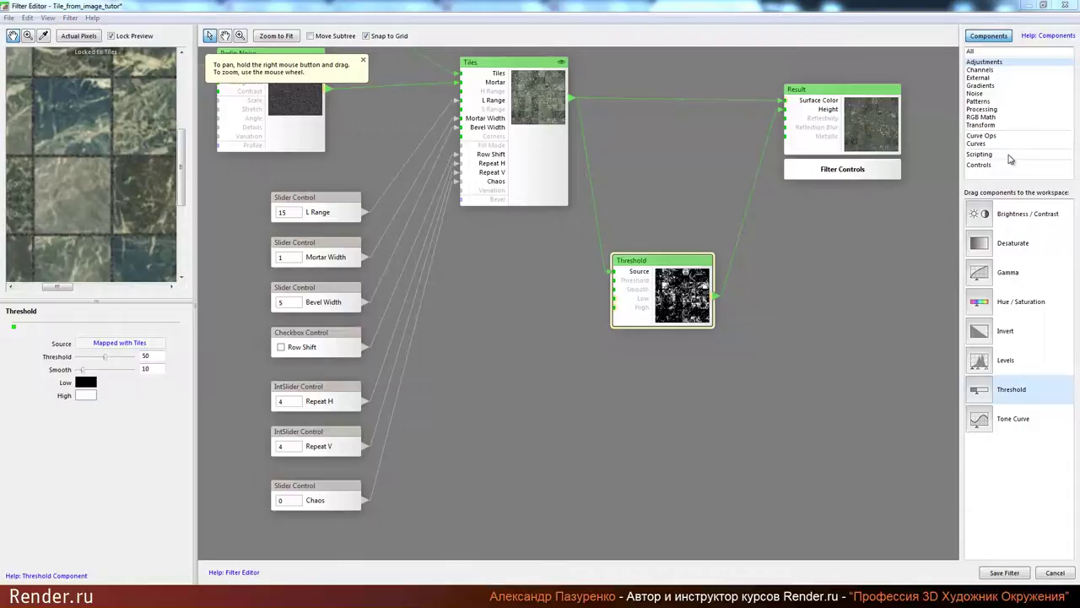
left_click(980, 165)
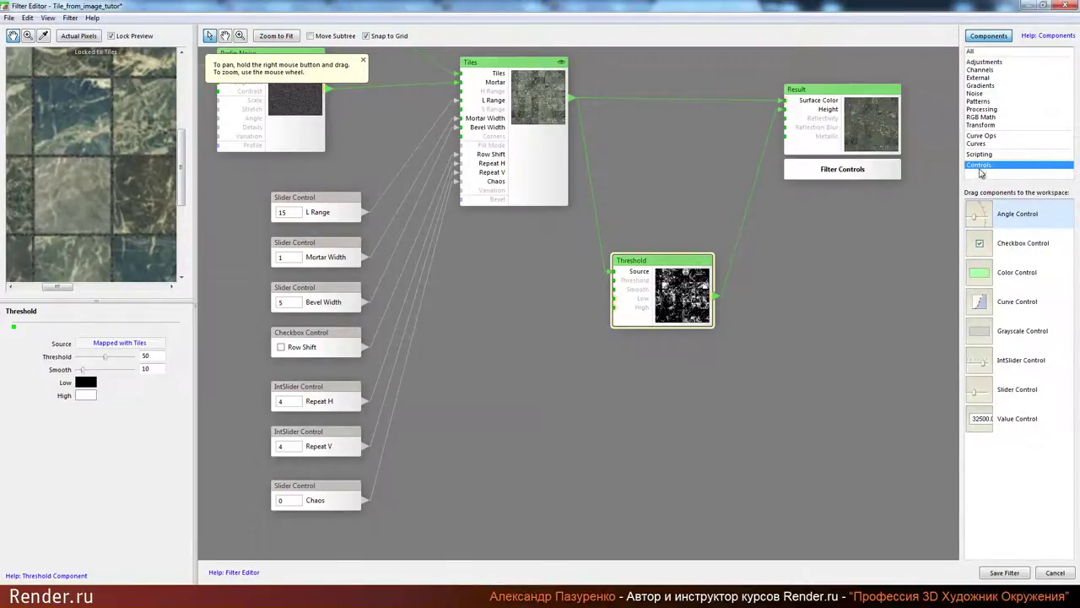
left_click_drag(983, 393, 512, 337)
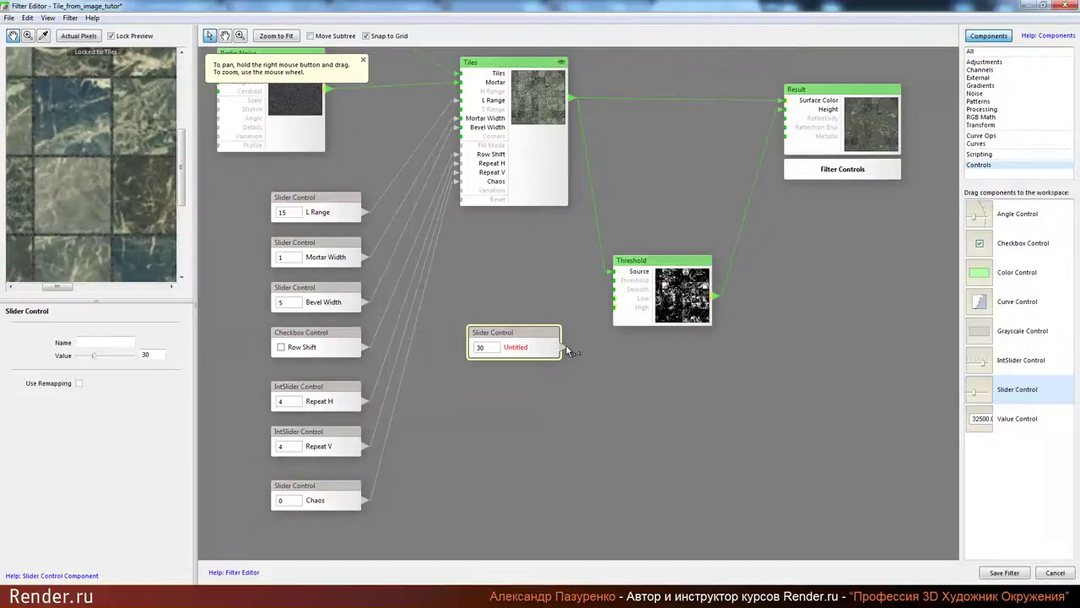
left_click_drag(567, 350, 621, 287)
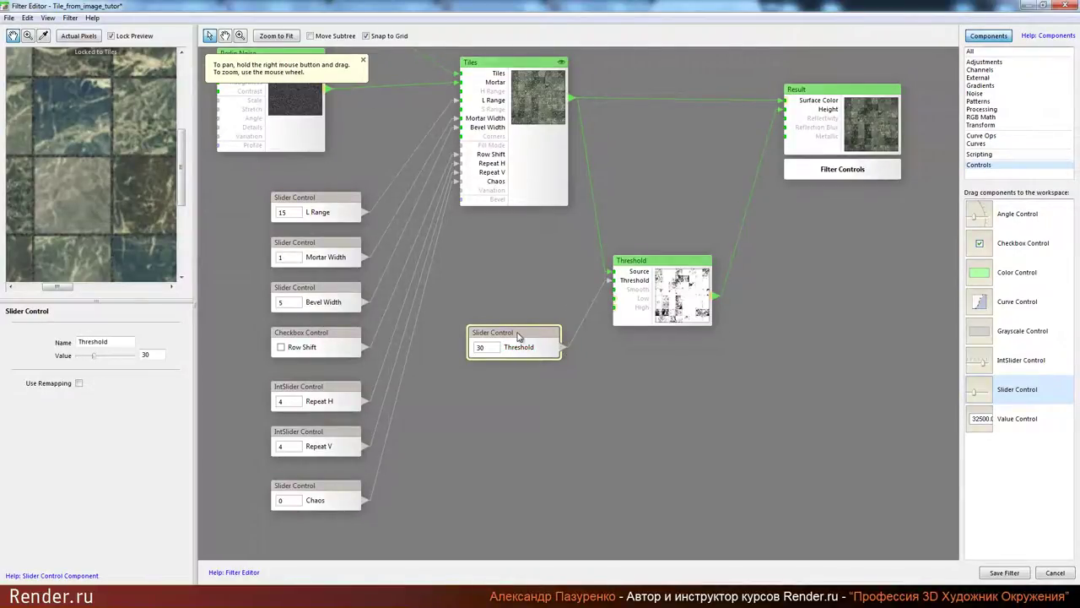
double_click(153, 353)
type("60")
key("Return")
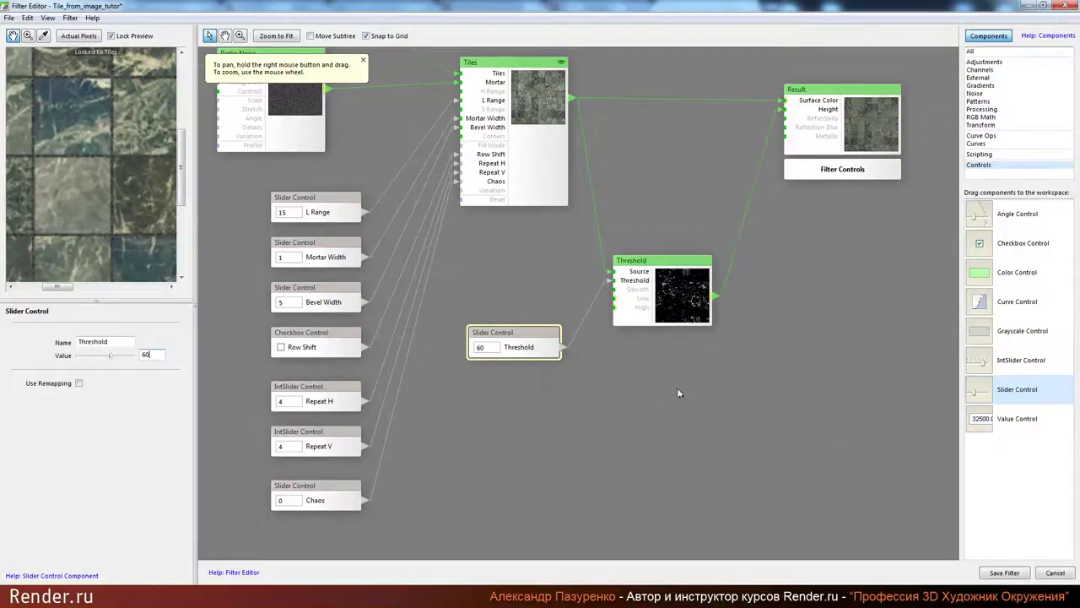
Step: Add a second Slider Control below the first, connect it to the Threshold component's Smooth input, and set its value to 60
left_click(985, 396)
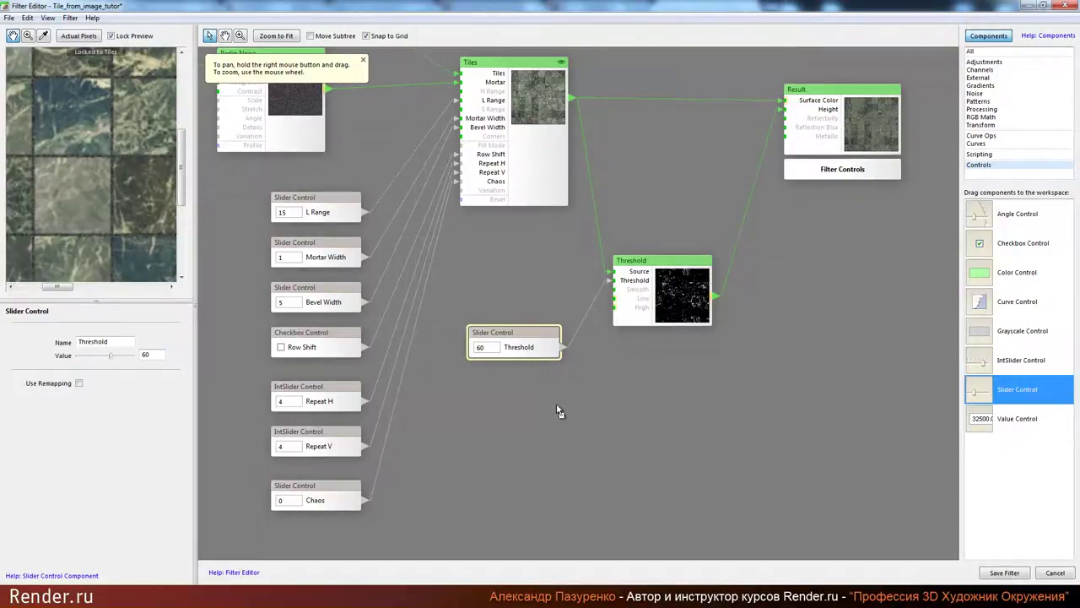
left_click(473, 392)
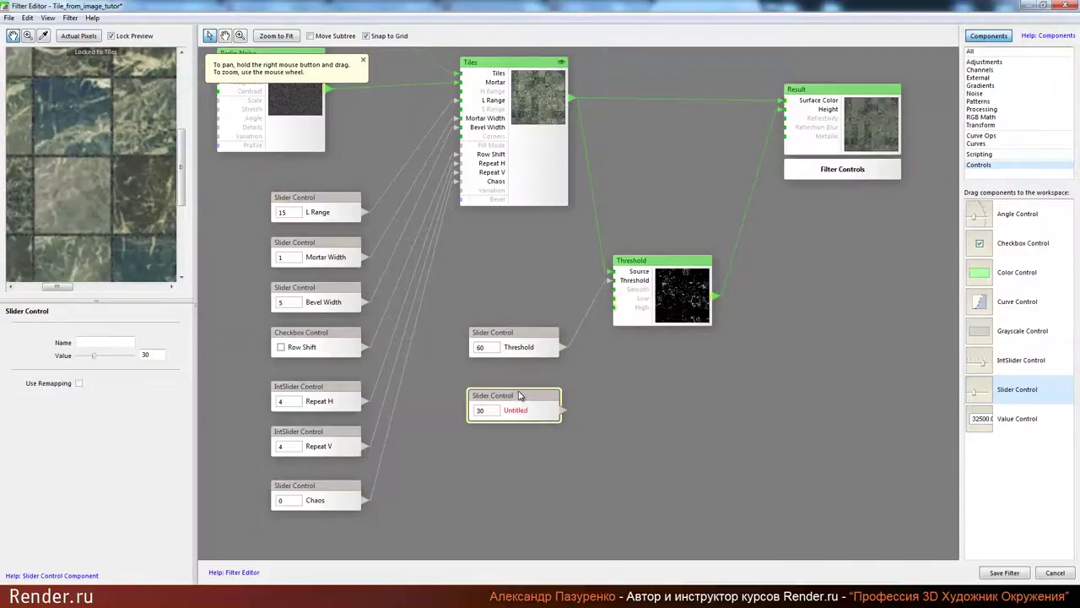
left_click_drag(565, 392, 619, 293)
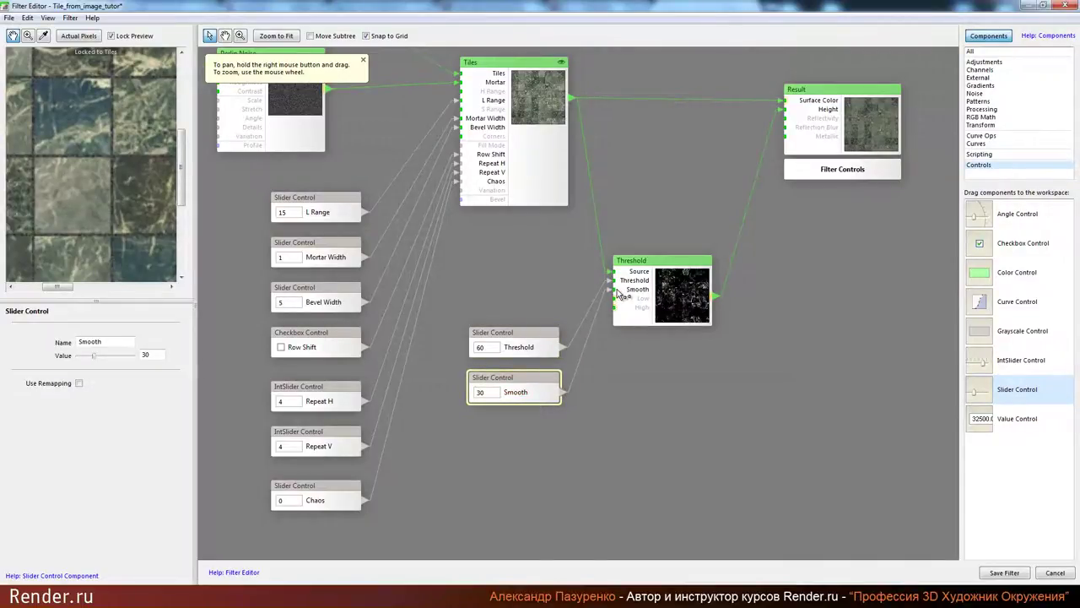
left_click(675, 319)
left_click(501, 380)
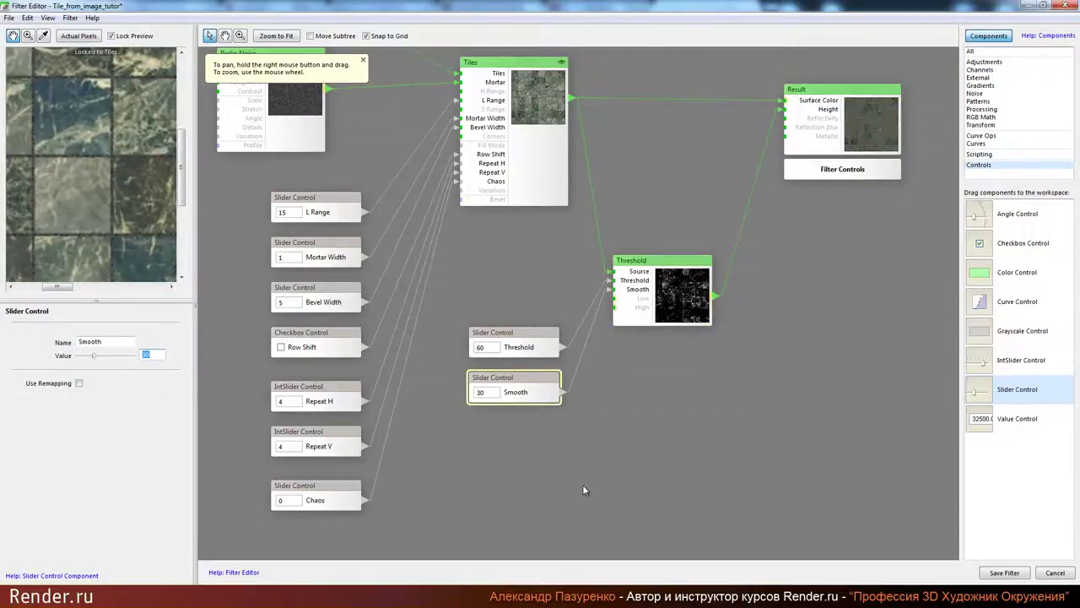
type("60")
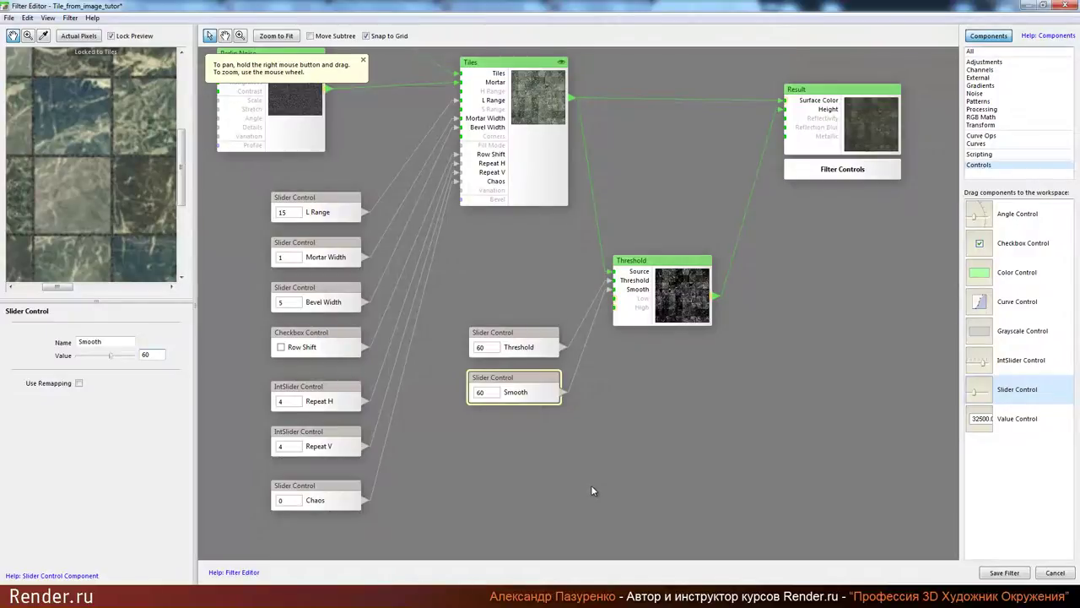
left_click(734, 433)
Step: Add a Brightness / Contrast component beside the Threshold component and connect the Threshold output to its Source
left_click_drag(791, 340, 739, 377)
left_click(789, 152)
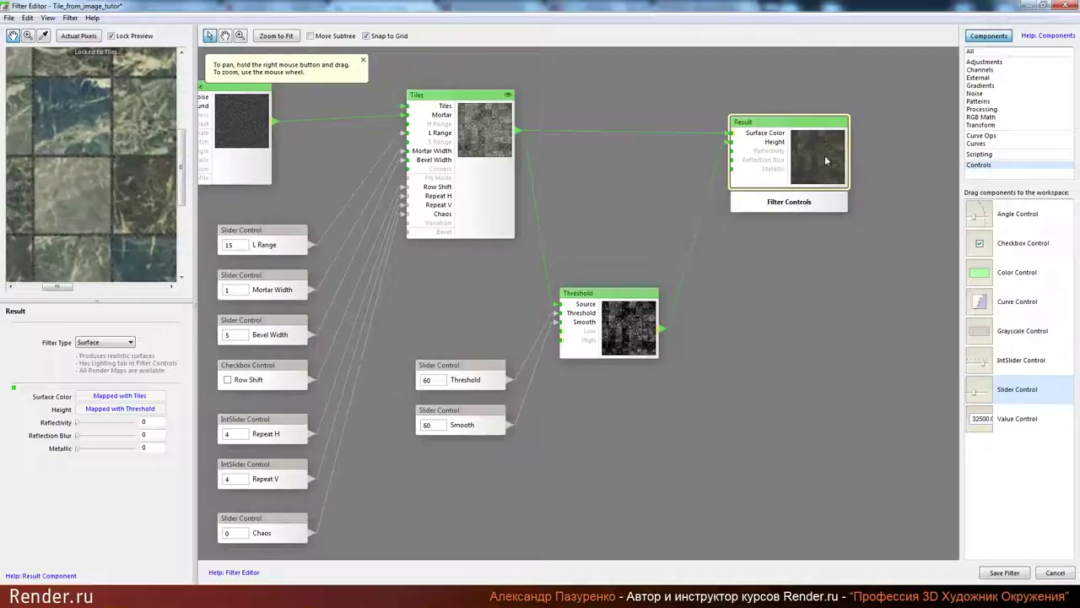
left_click(986, 64)
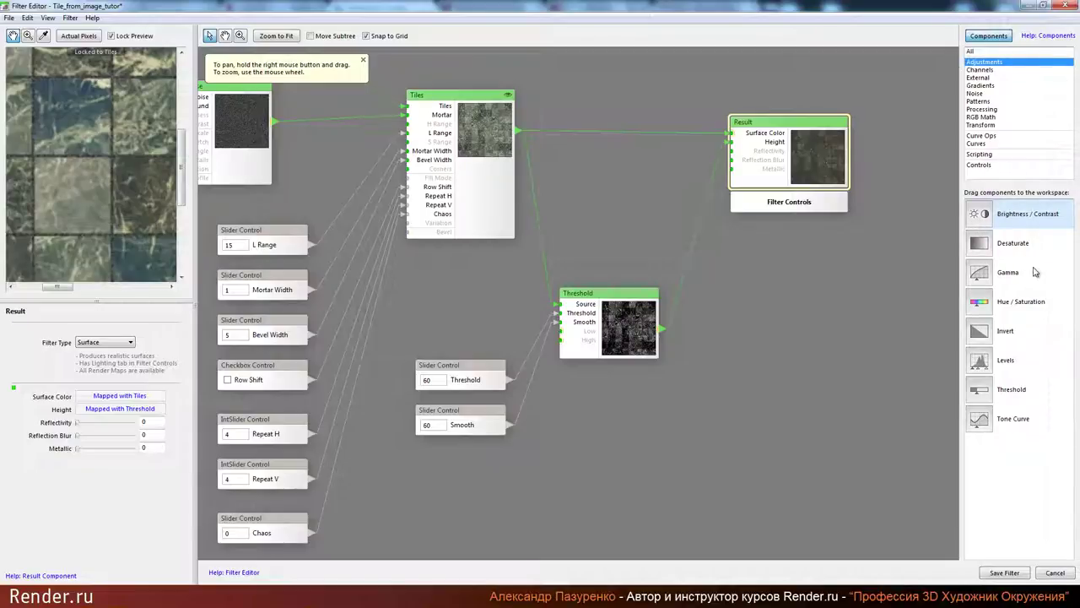
left_click_drag(985, 224, 706, 456)
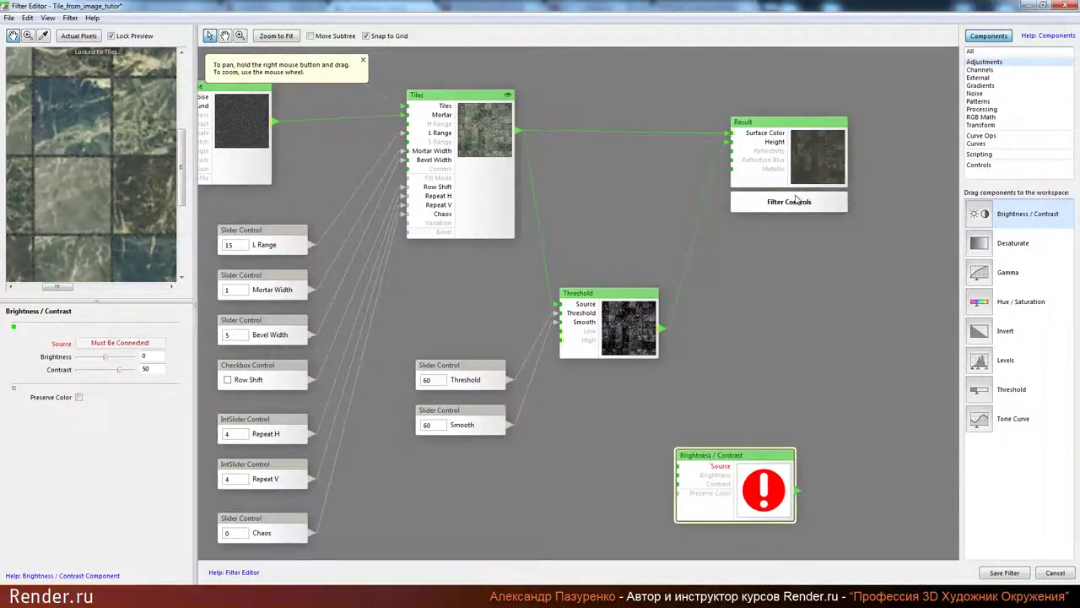
left_click_drag(783, 184, 874, 178)
left_click_drag(873, 288, 788, 291)
left_click_drag(647, 444, 615, 365)
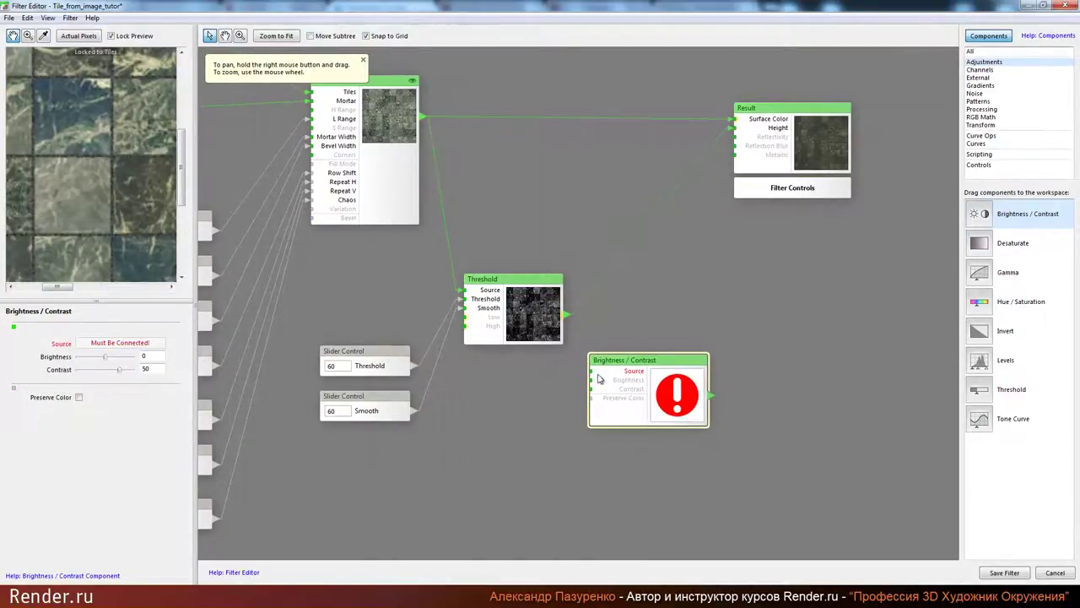
left_click_drag(565, 315, 590, 377)
mouse_move(590, 377)
left_mouse_down()
mouse_move(582, 328)
mouse_move(572, 373)
mouse_move(591, 378)
left_mouse_up()
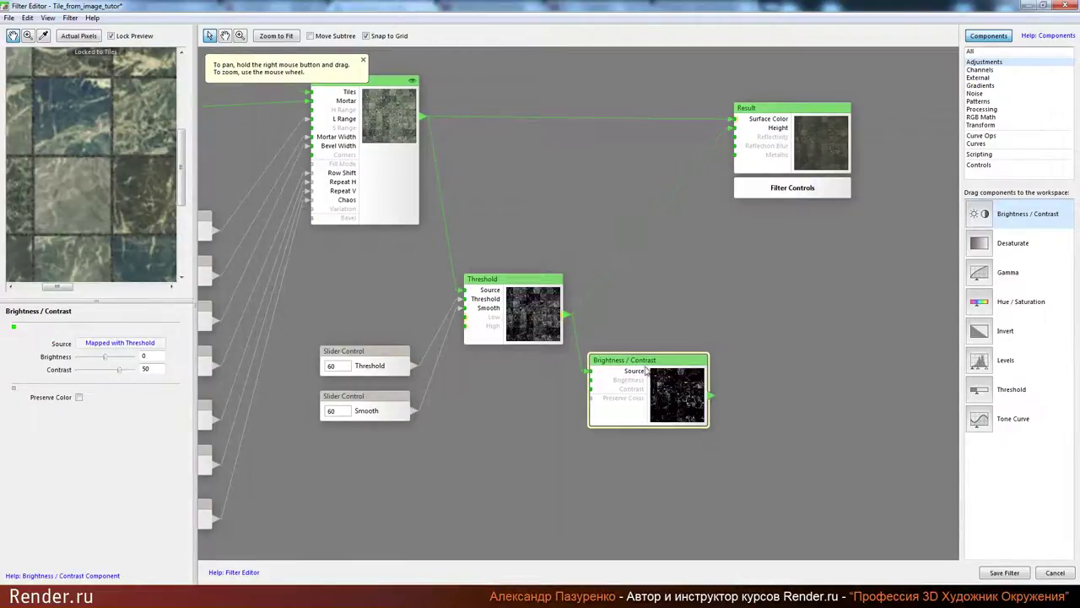
Step: Connect the Brightness / Contrast output to the Result's Reflectivity input, and set its Brightness to 10 and Contrast to 5
left_click_drag(769, 335, 755, 139)
left_click_drag(680, 434, 789, 410)
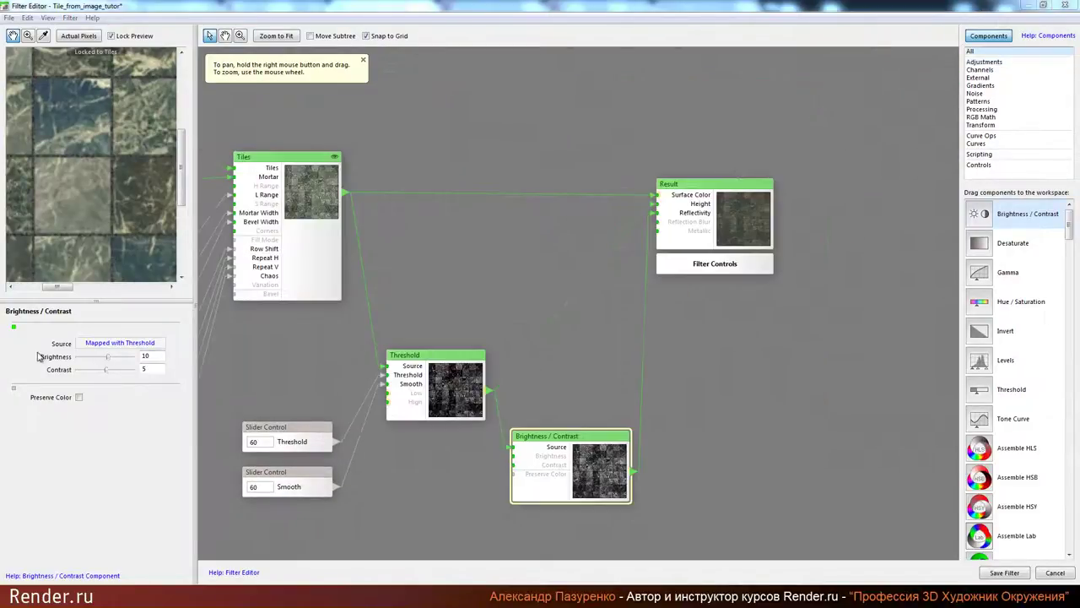
left_click(100, 358)
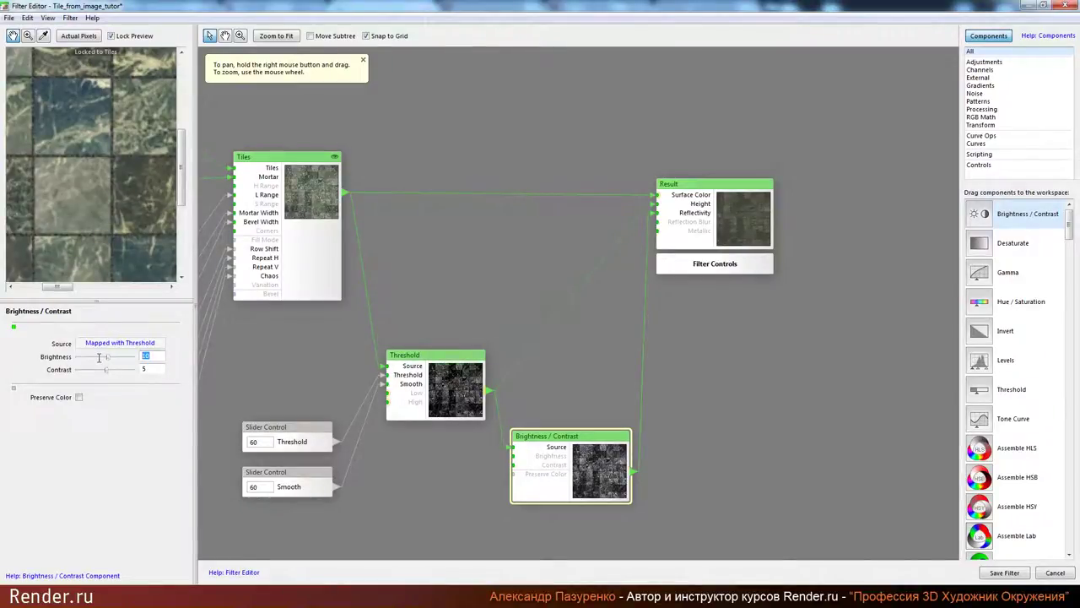
key("Tab")
Step: Open the lighting settings in the Filter Controls and choose the Lobby environment
left_click(710, 192)
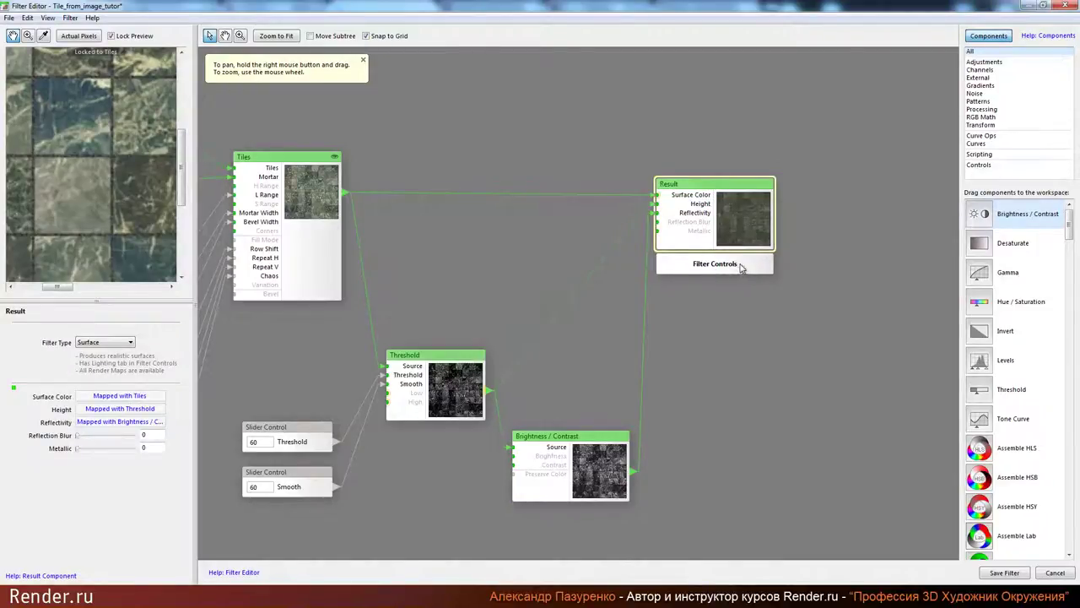
left_click(739, 267)
left_click(59, 314)
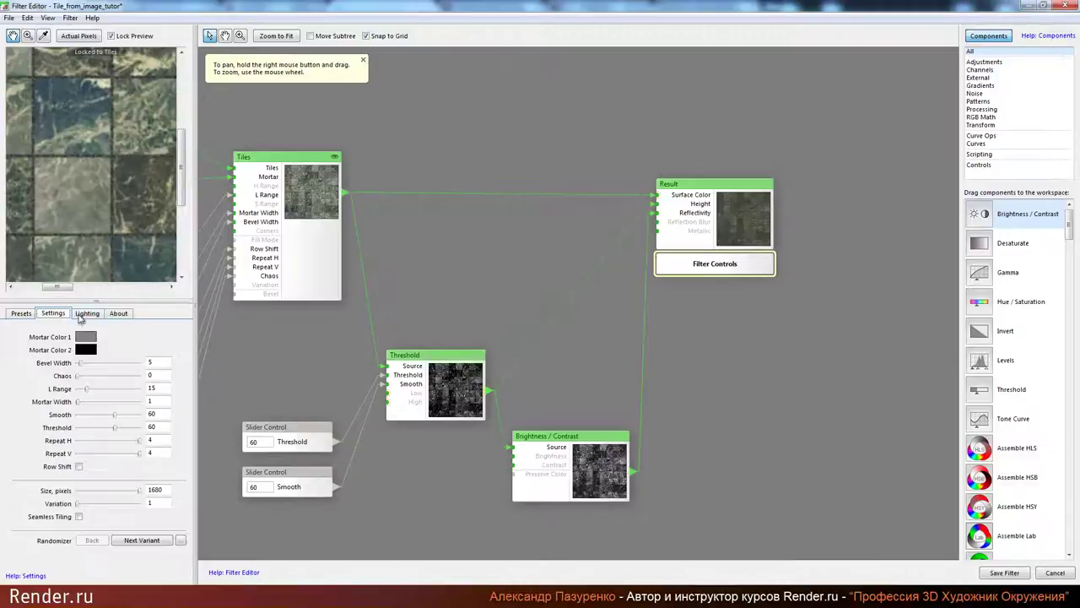
left_click(88, 314)
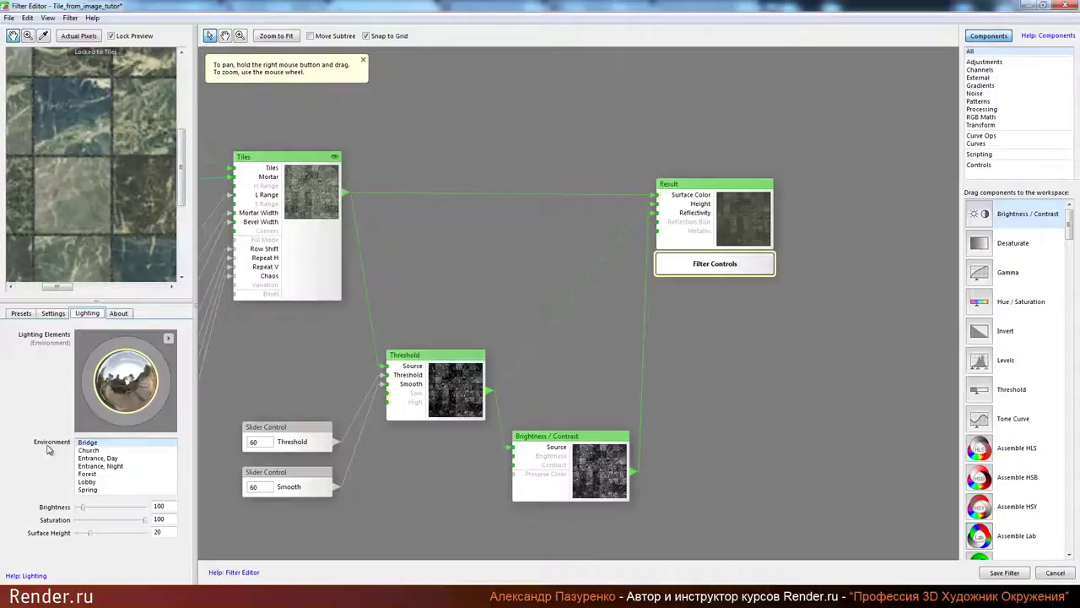
left_click(95, 484)
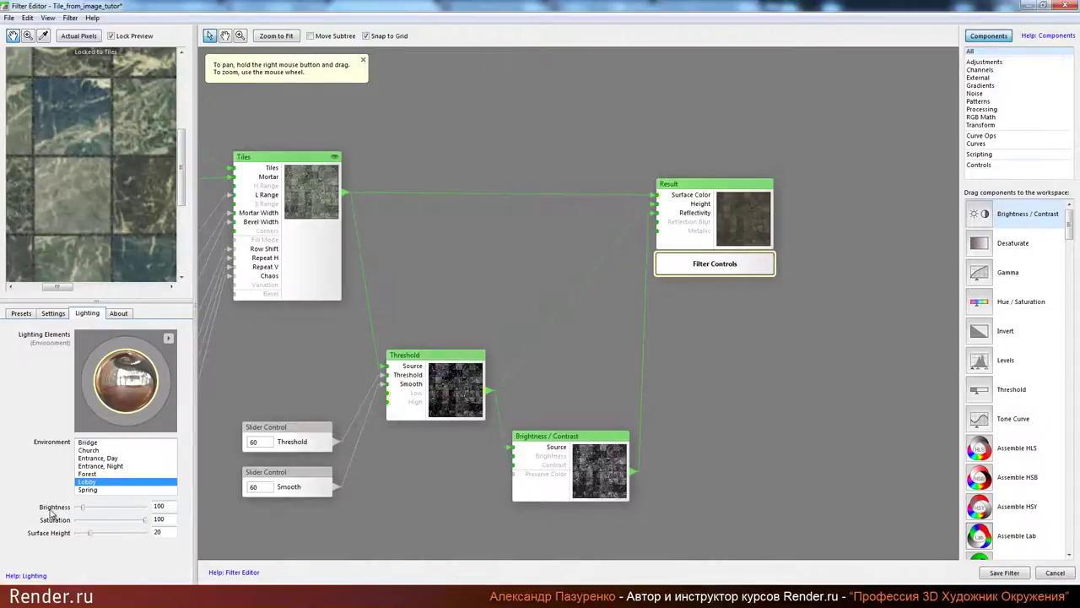
Step: Set the lighting Brightness to 150, Saturation to 5 and Surface Height to 1, and save the filter
key("Tab")
type("150")
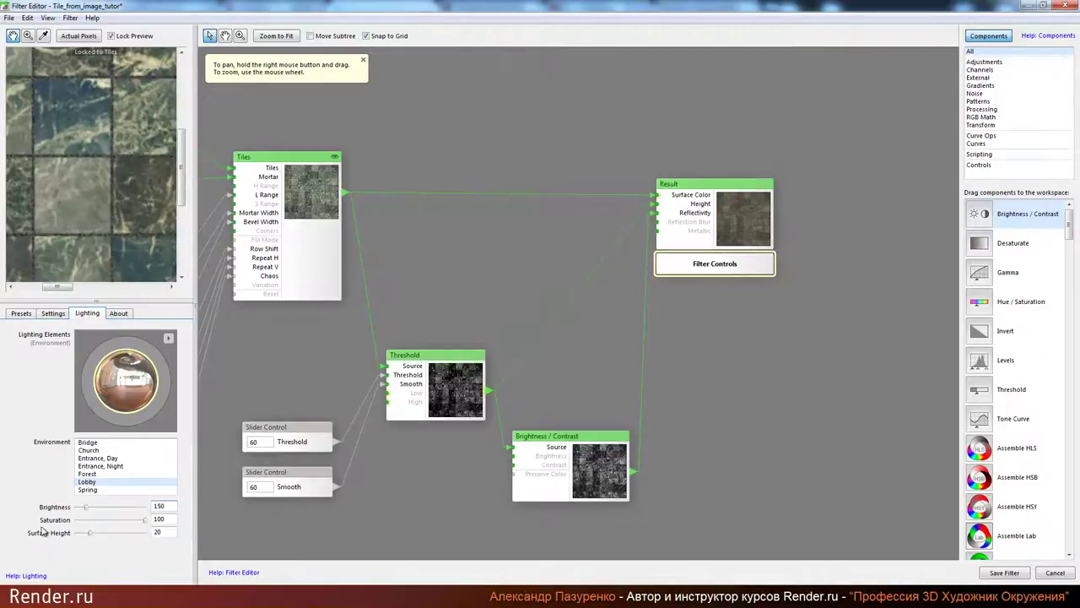
key("Tab")
key("Tab")
type("1")
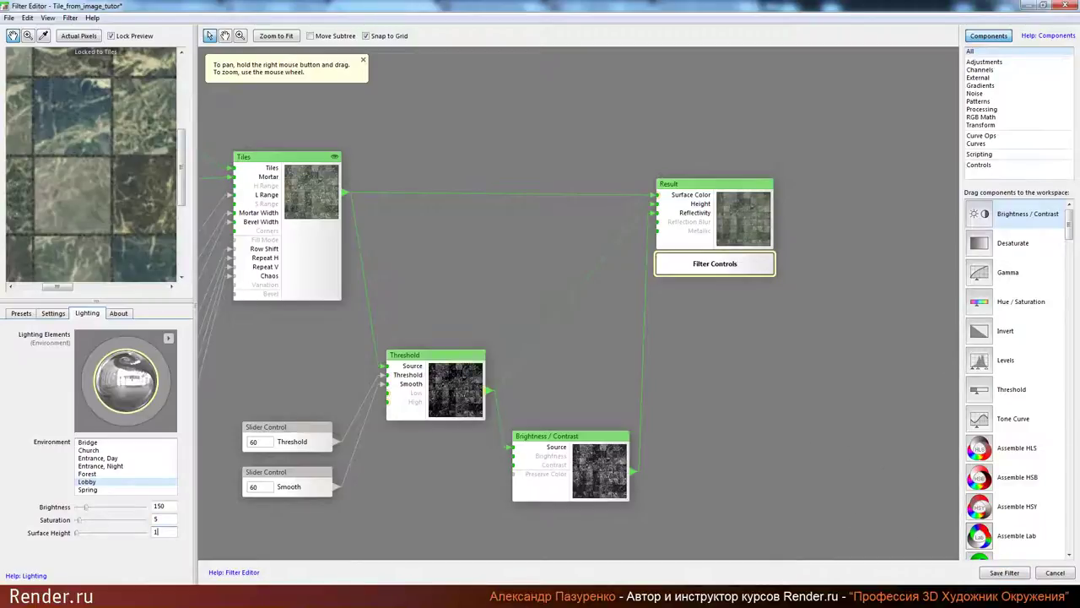
left_click(1004, 573)
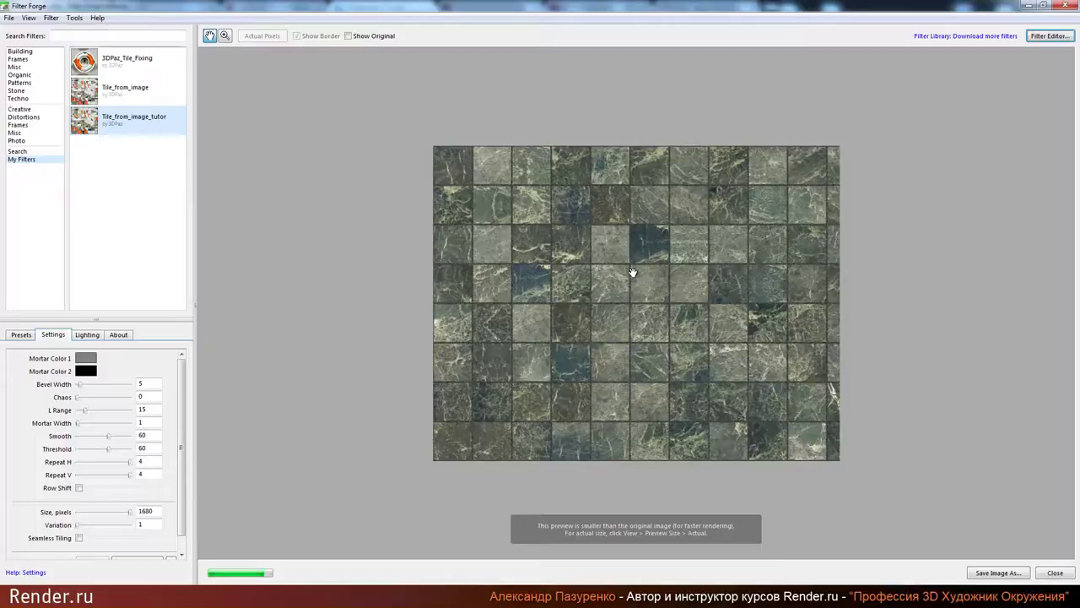
Step: Preview the Diffuse Map and the Bump Map of the Tile_from_image_tutor filter
scroll(633, 272, "up", 1)
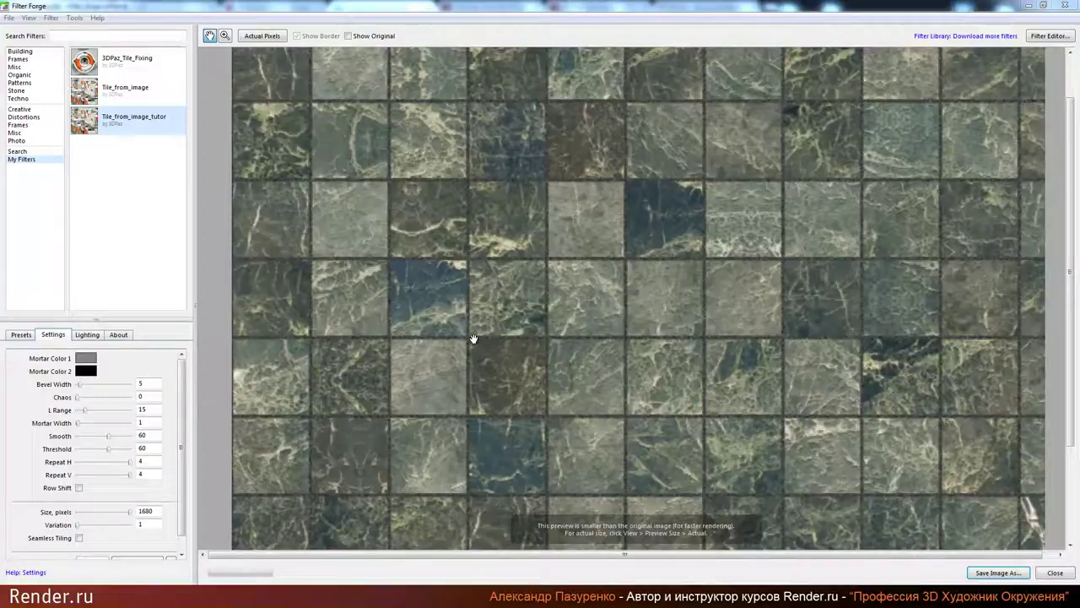
left_click(52, 19)
mouse_move(76, 142)
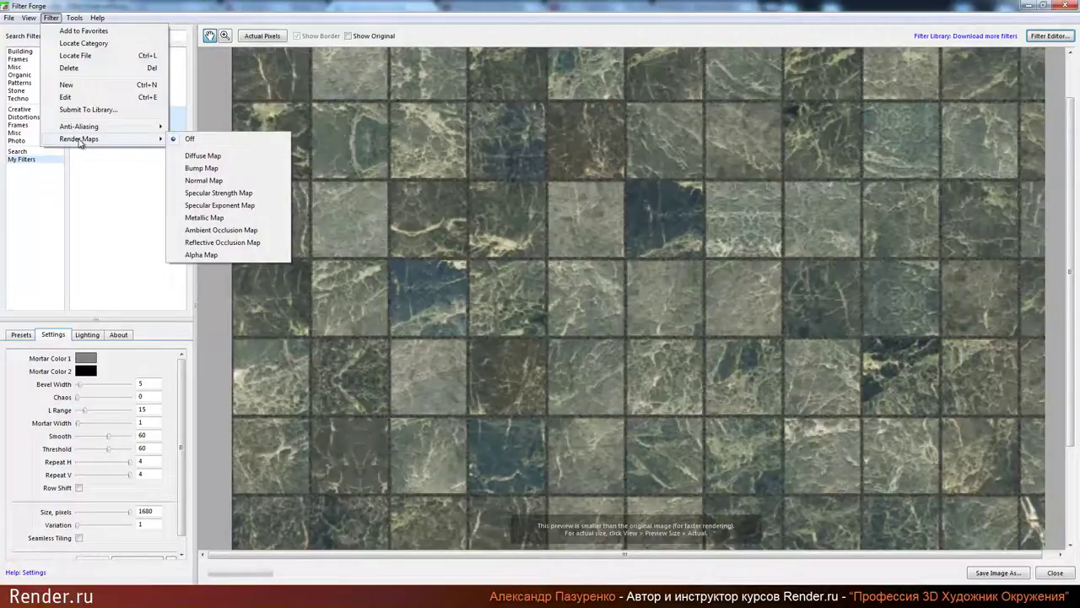
left_click(233, 157)
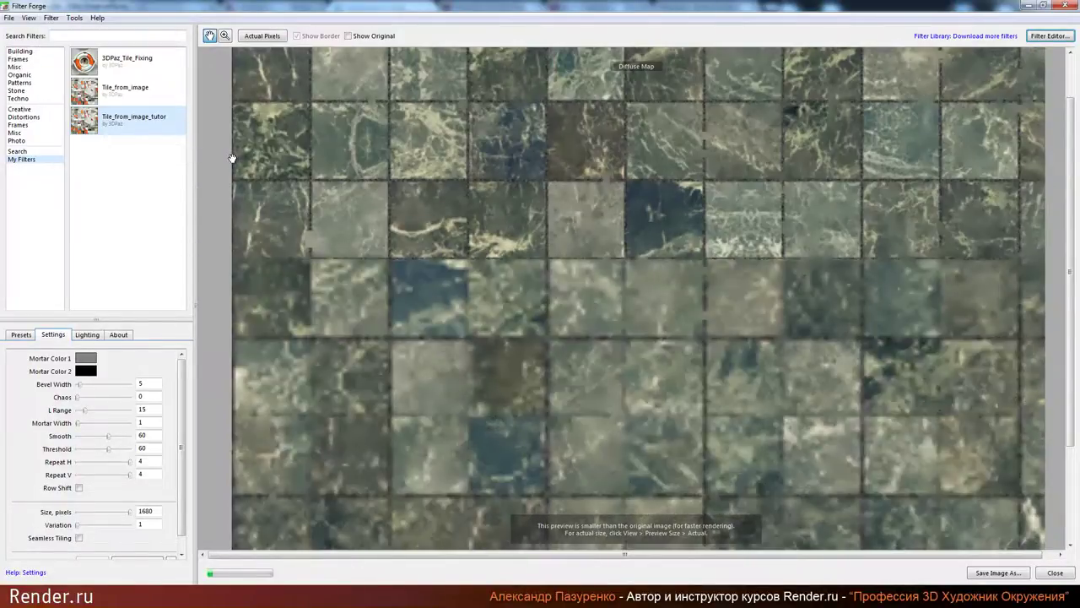
left_click(51, 18)
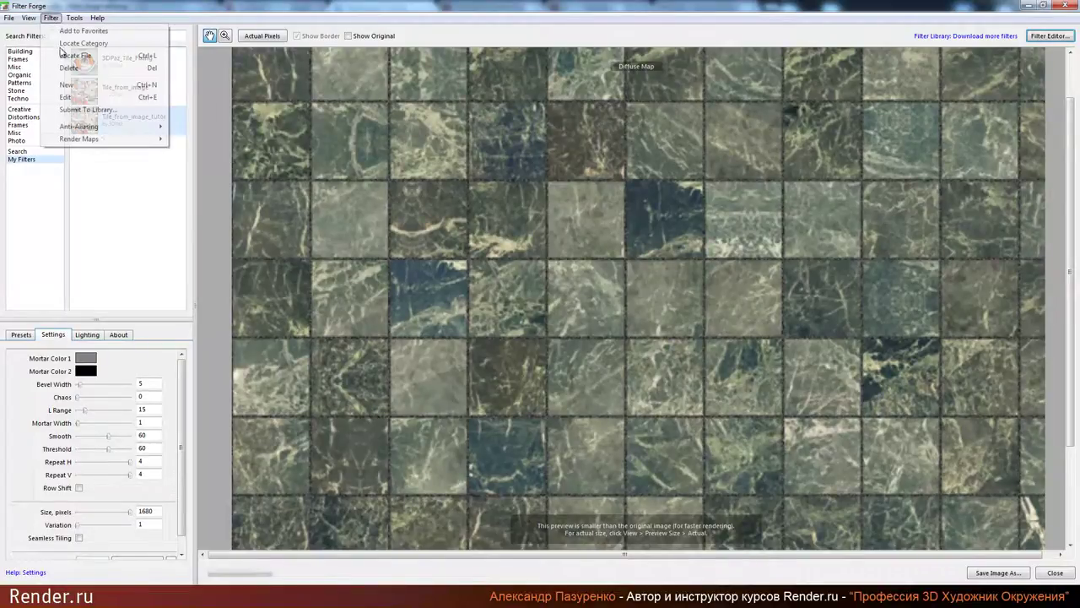
mouse_move(105, 145)
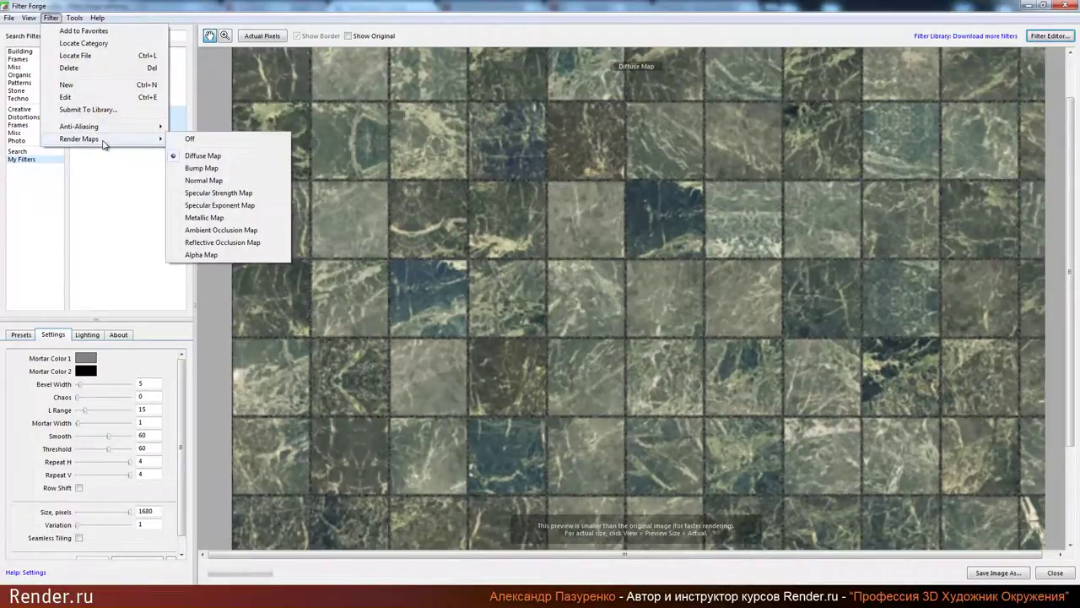
left_click(222, 170)
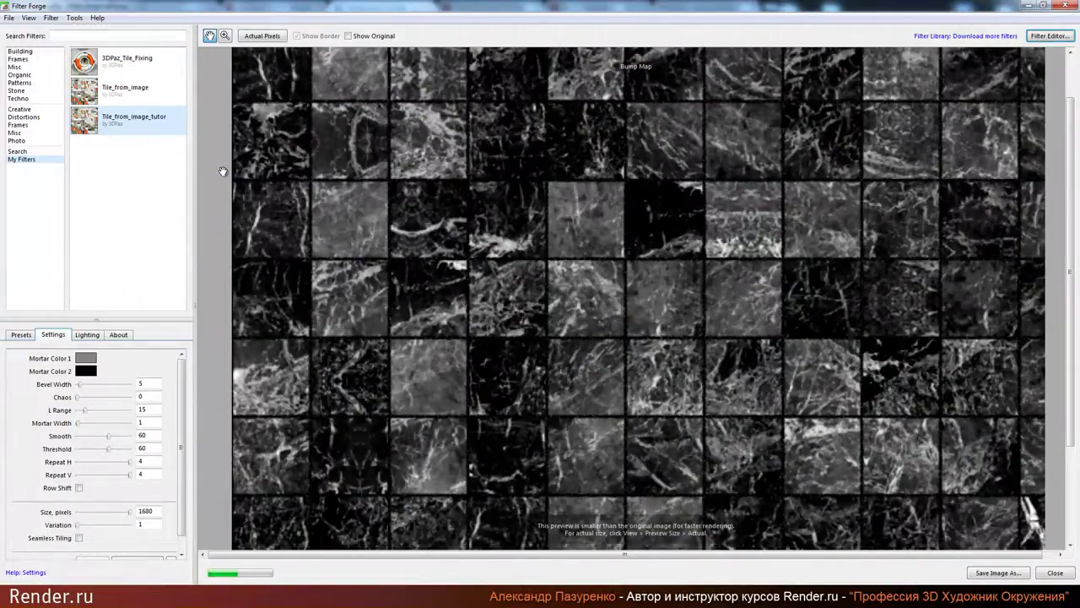
Step: Preview the Normal Map and the Specular Strength Map of the tile filter
left_click(52, 17)
mouse_move(92, 140)
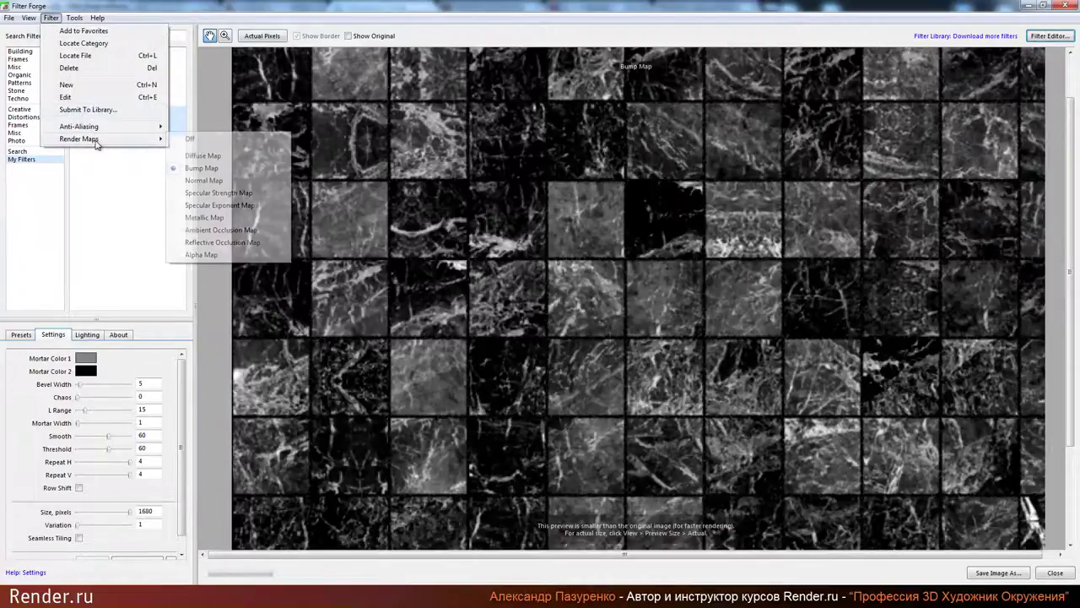
left_click(236, 180)
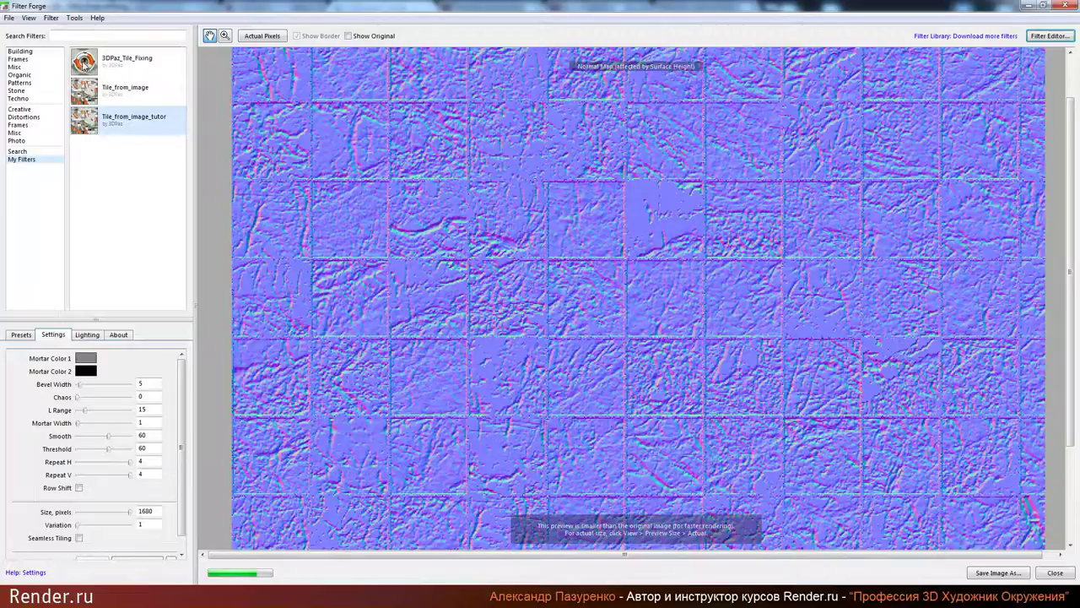
left_click(51, 18)
mouse_move(112, 140)
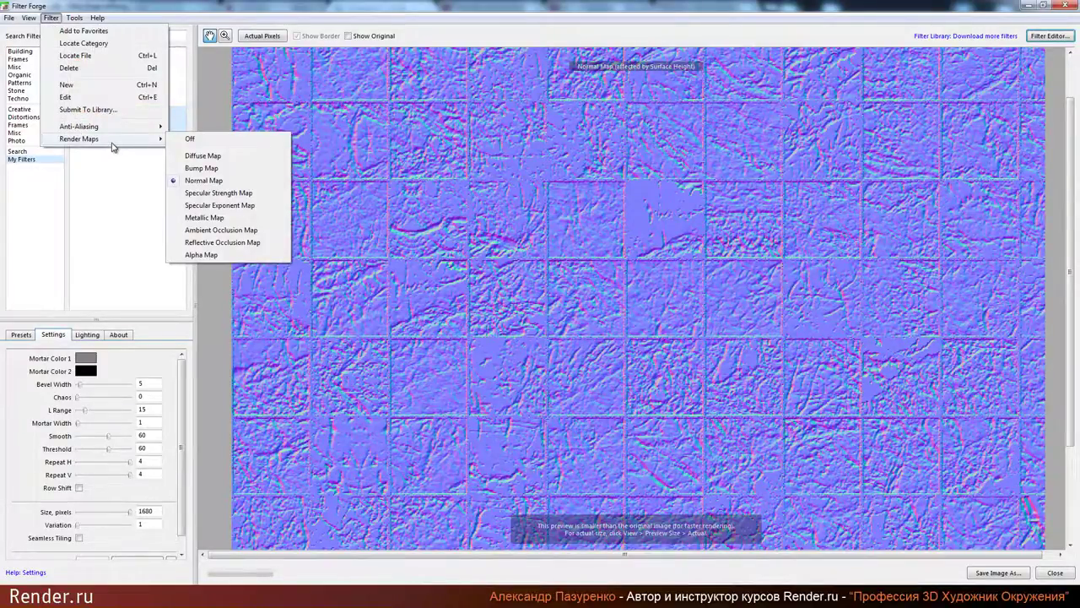
left_click(217, 192)
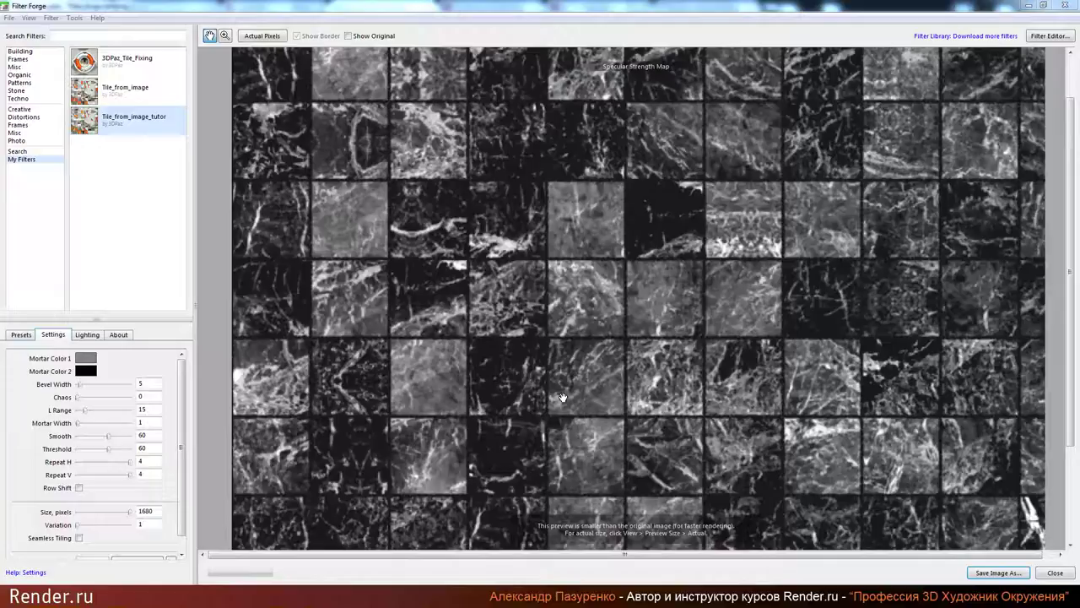
Step: Set the filter's Smooth to 70 and Threshold to 50, and inspect the change in the Specular Strength Map
left_click(20, 336)
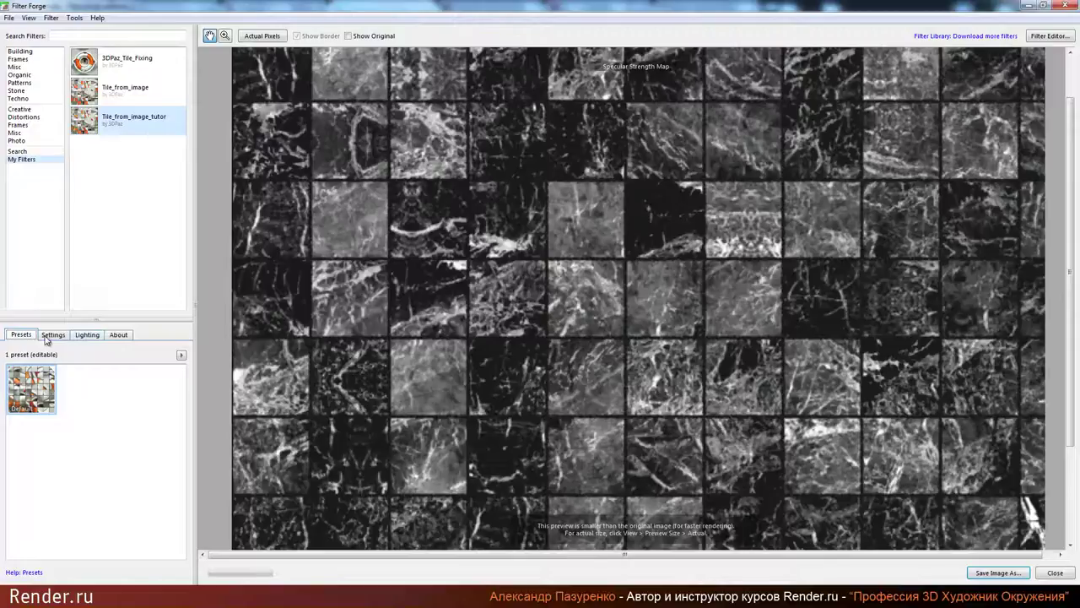
left_click(53, 336)
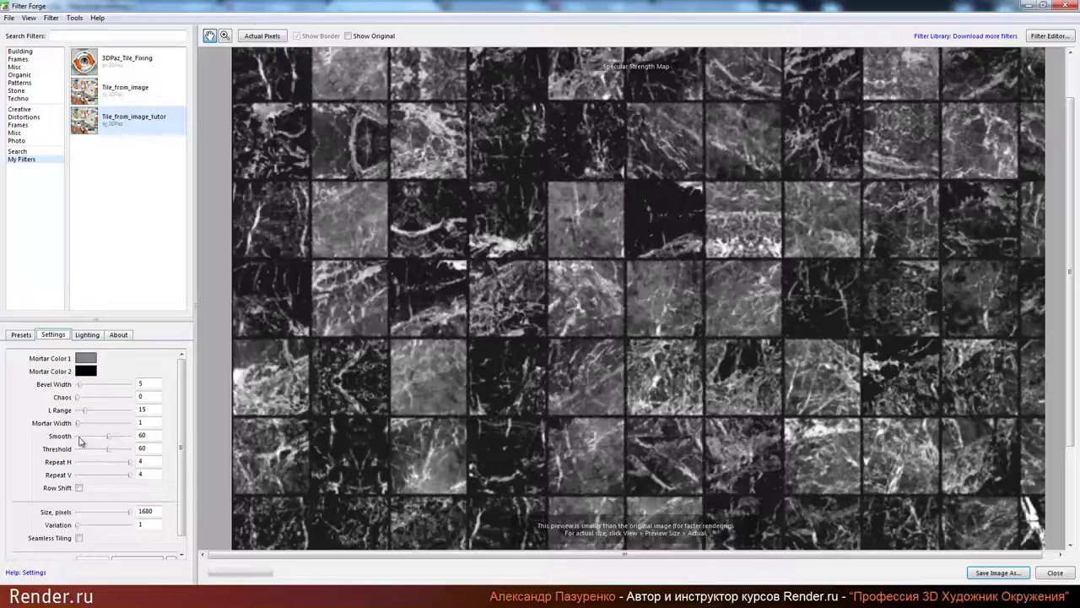
double_click(152, 435)
type("70")
key("Return")
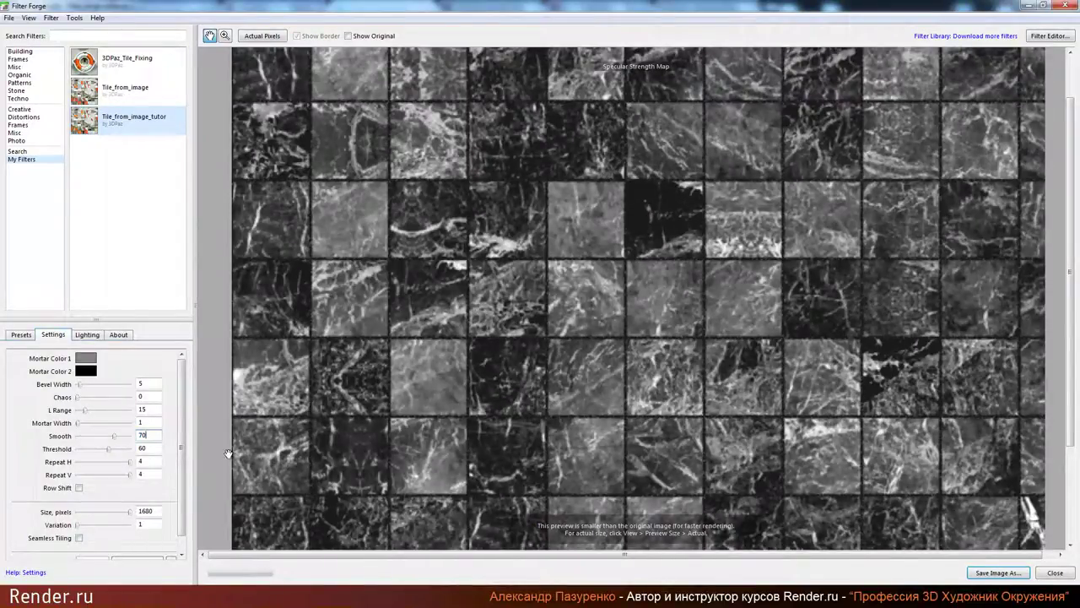
scroll(148, 447, "down", 10)
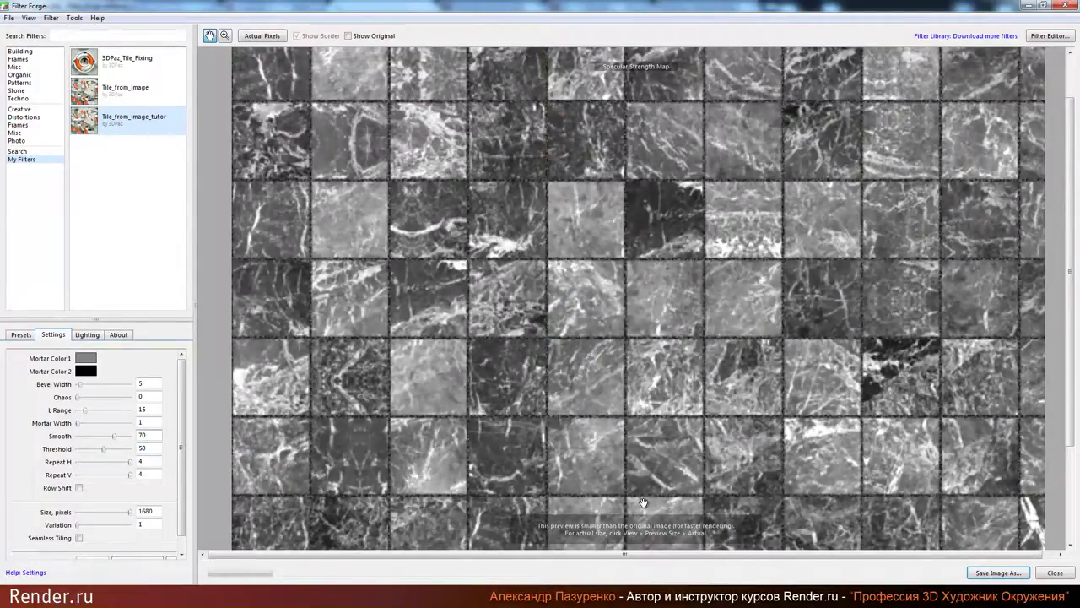
left_click_drag(643, 503, 447, 203)
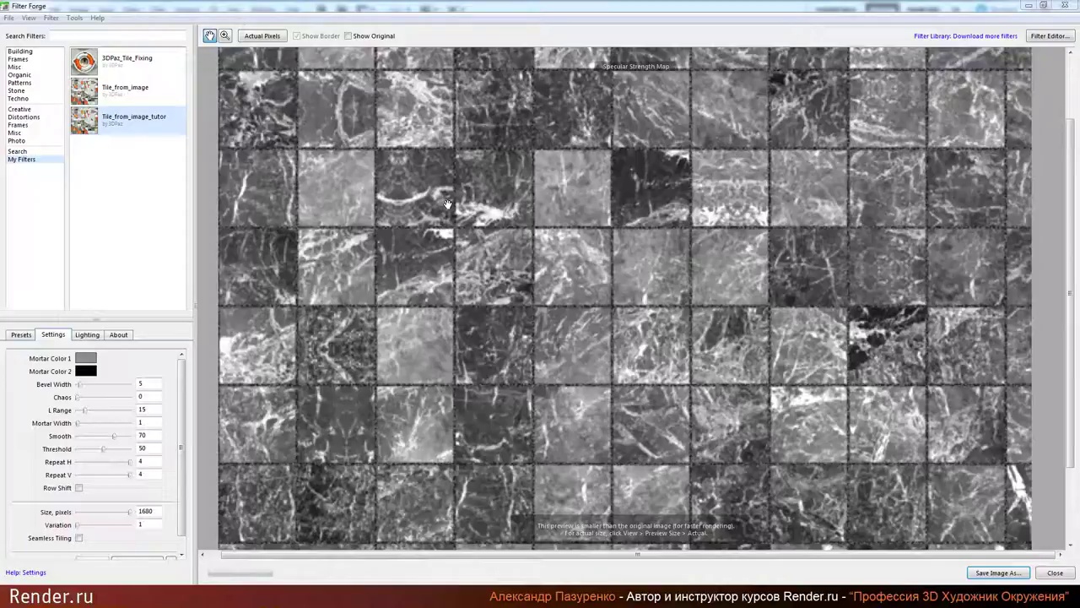
Step: Set the render maps to Off and examine the tiles of the full render up close
left_click(50, 17)
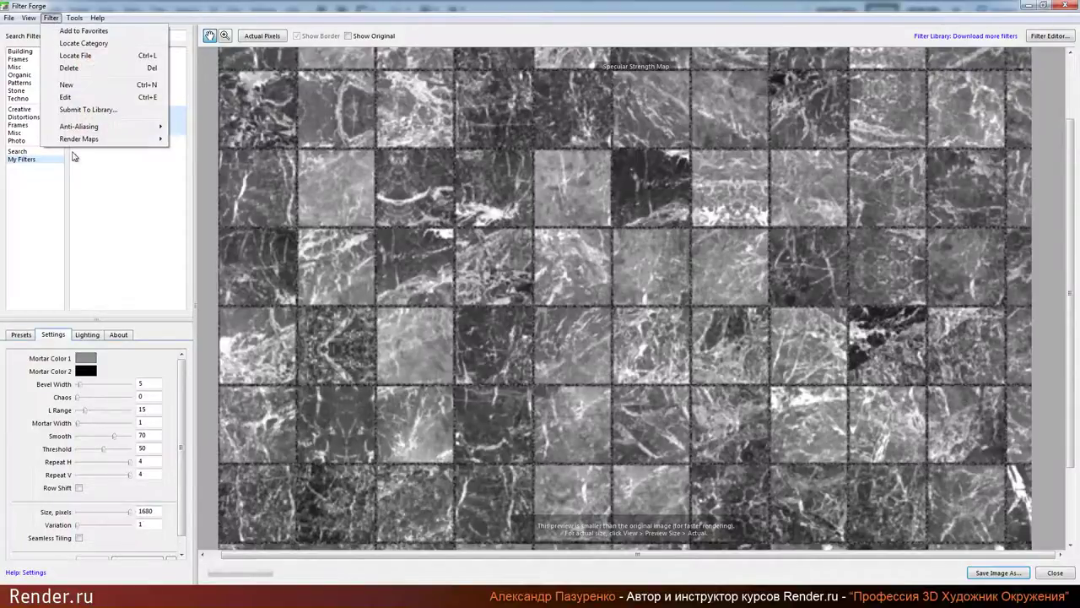
mouse_move(84, 141)
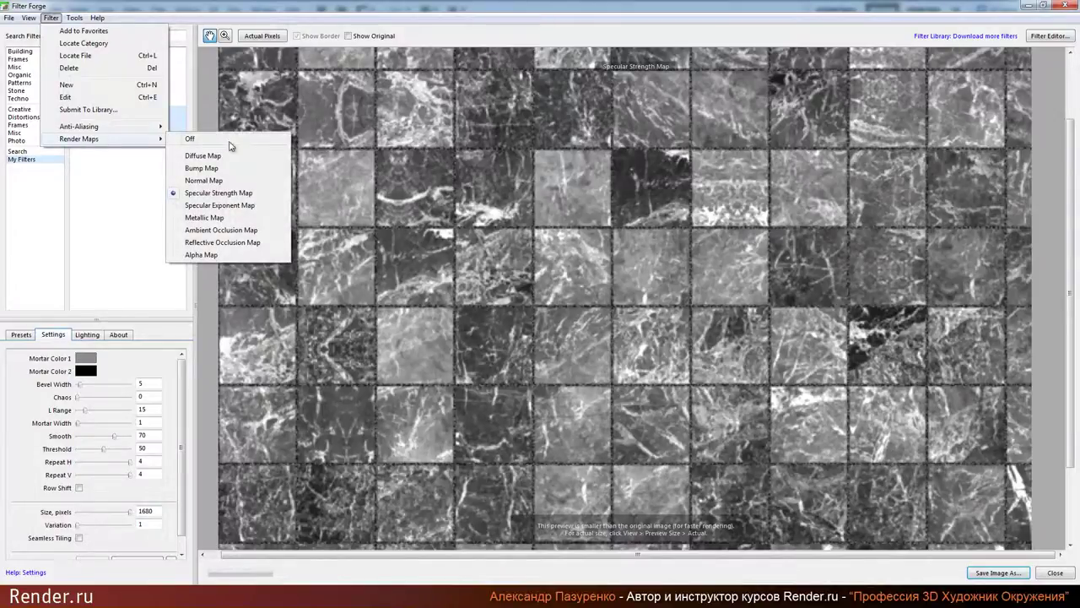
left_click(188, 139)
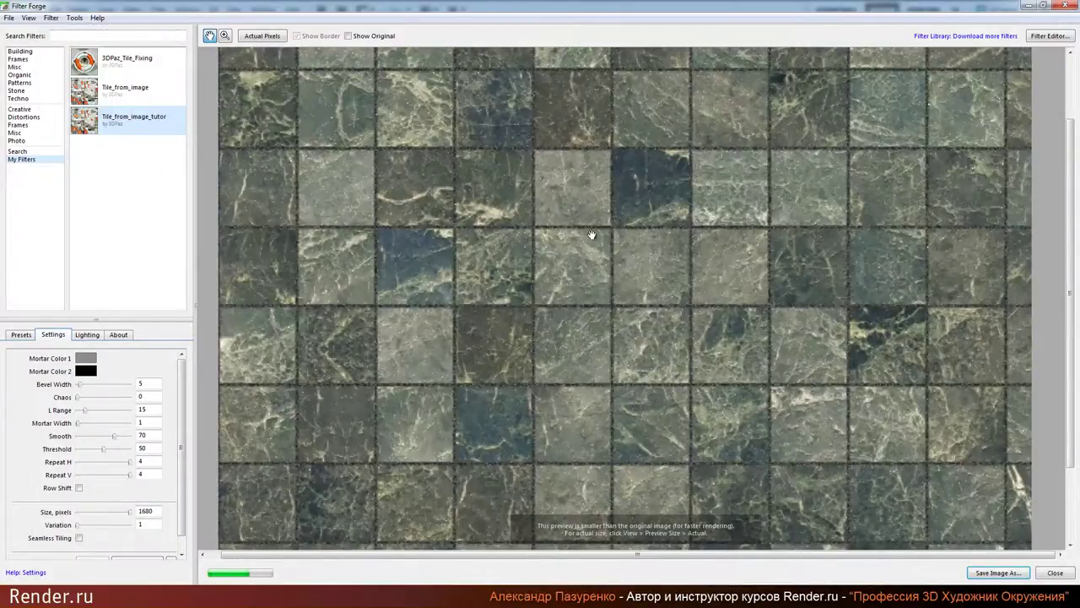
scroll(613, 304, "up", 2)
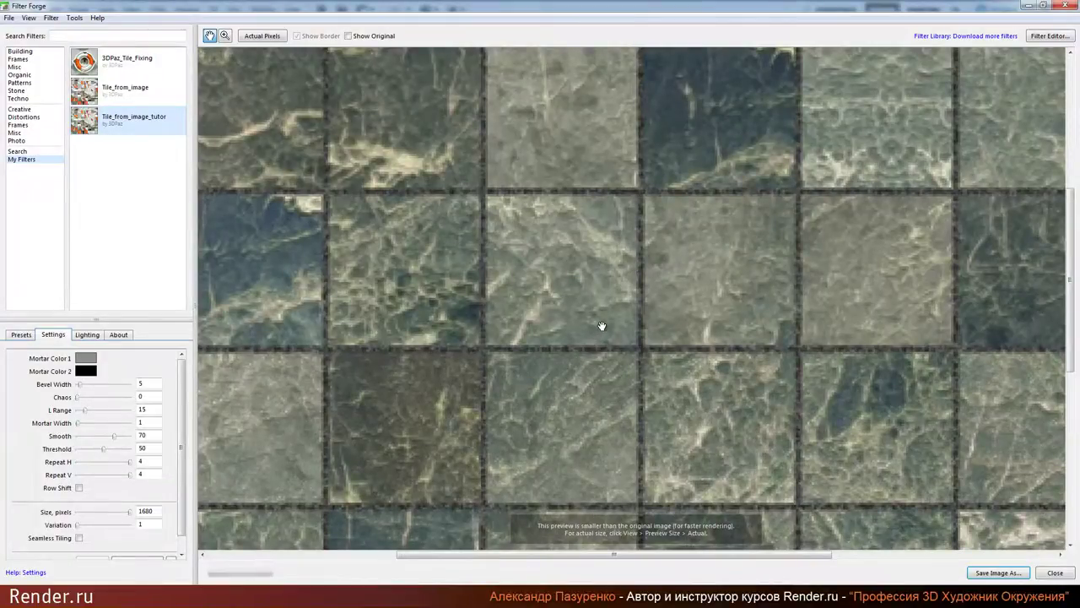
scroll(602, 320, "down", 2)
scroll(555, 255, "up", 2)
scroll(555, 255, "down", 1)
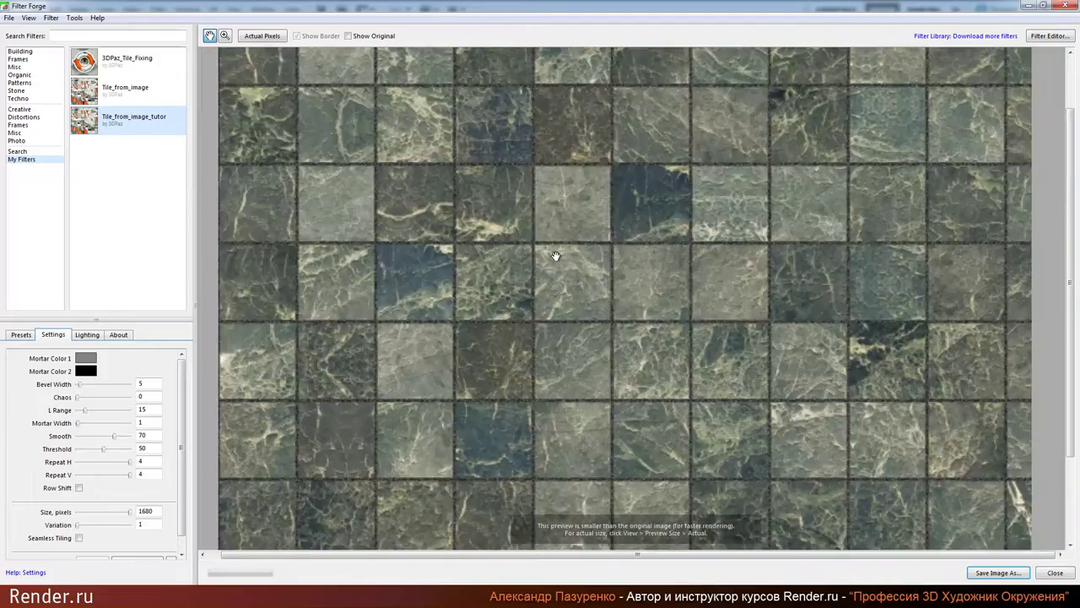
left_click(51, 18)
mouse_move(84, 140)
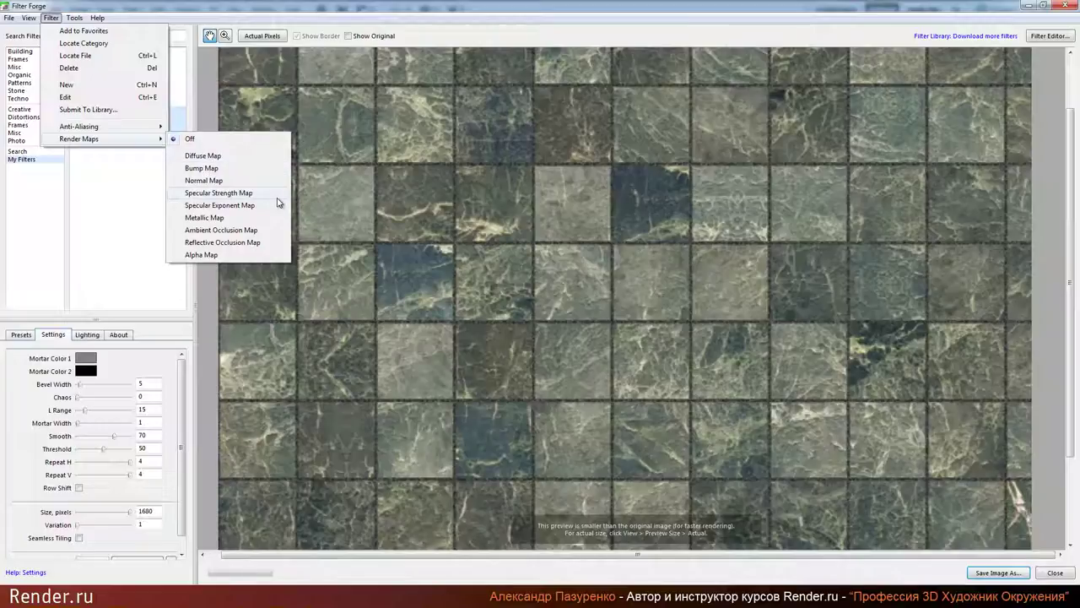
left_click(553, 263)
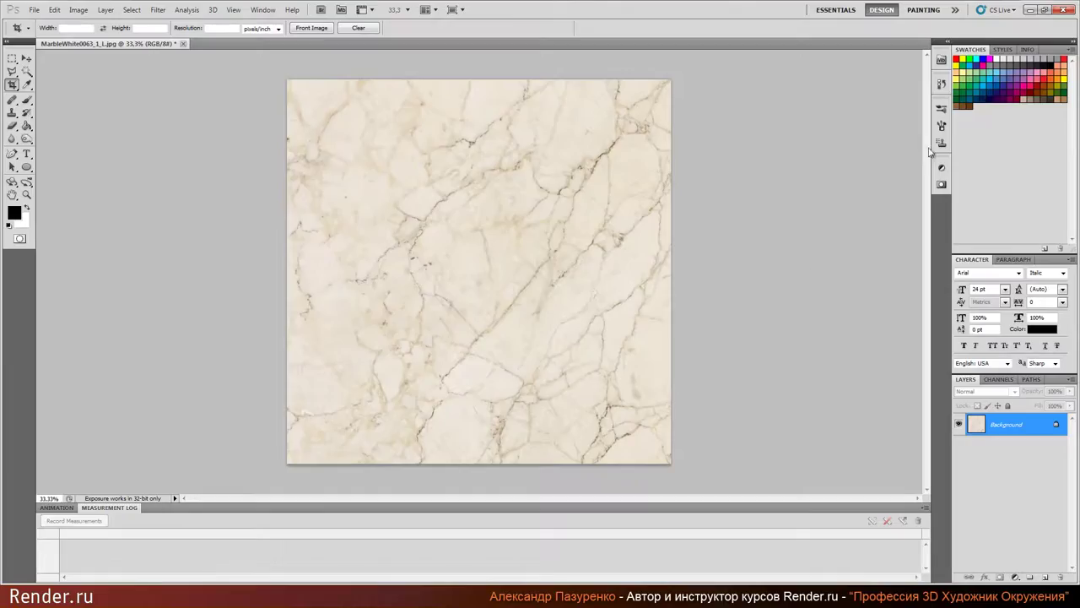
Step: Switch to Photoshop, restore the marble image to its opened state in the history, and crop it to a full-height square
left_click(942, 83)
left_click(865, 108)
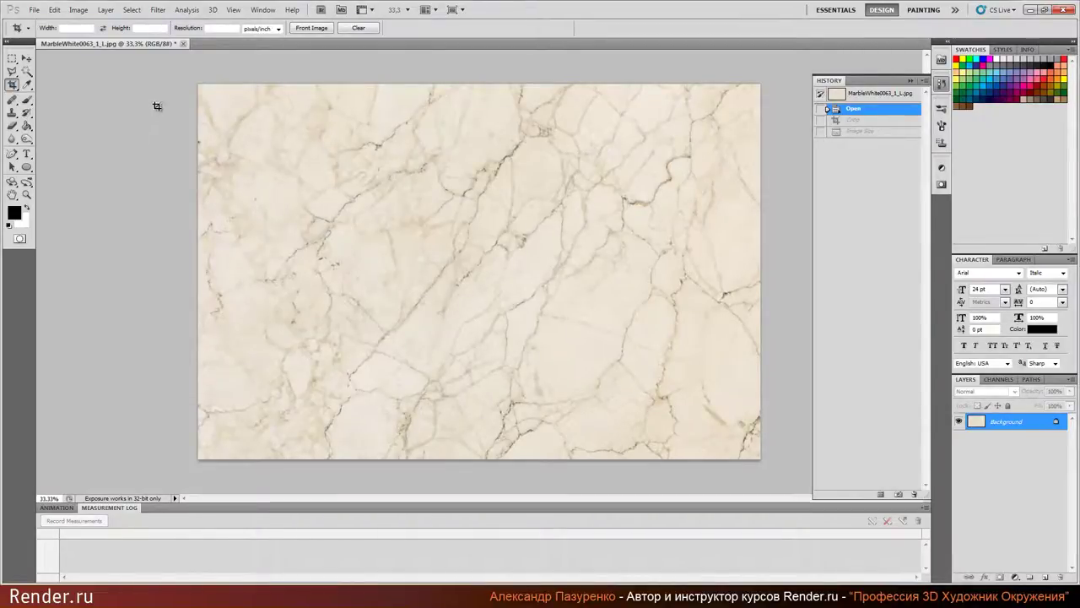
left_click_drag(201, 155, 574, 460)
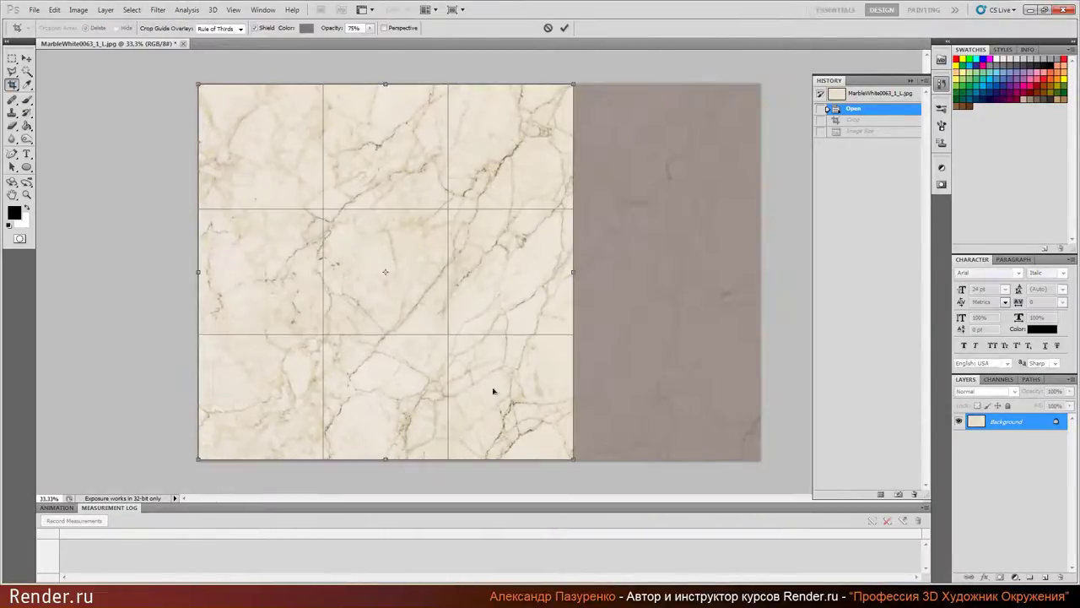
key("Return")
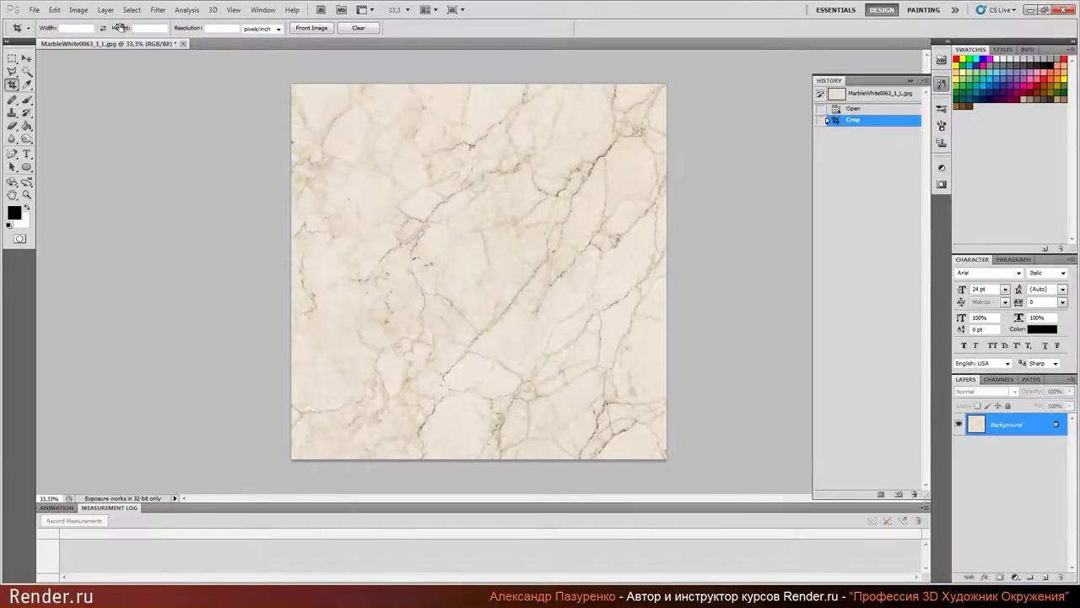
Step: Resize the cropped marble image to 2048 pixels wide, keeping its proportions
left_click(78, 9)
left_click(106, 89)
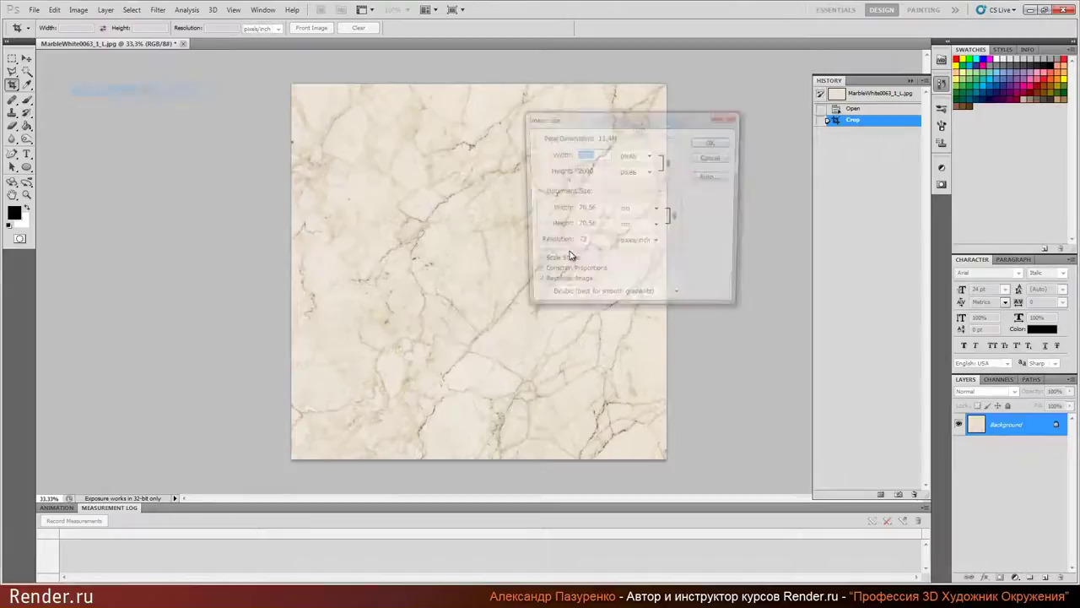
left_click_drag(596, 156, 529, 165)
type("2048")
left_click(713, 141)
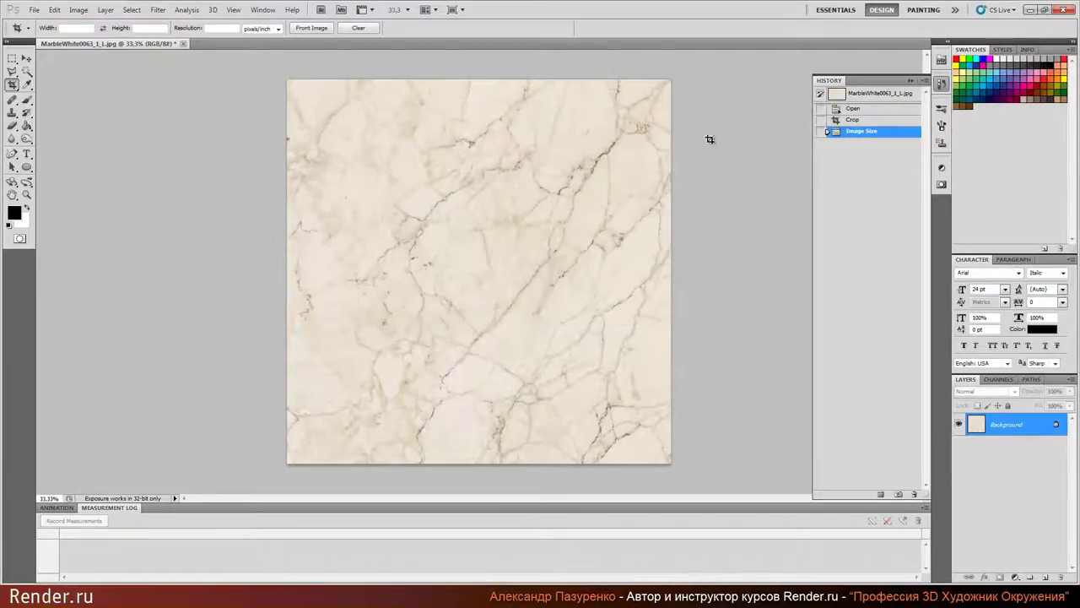
left_click(34, 10)
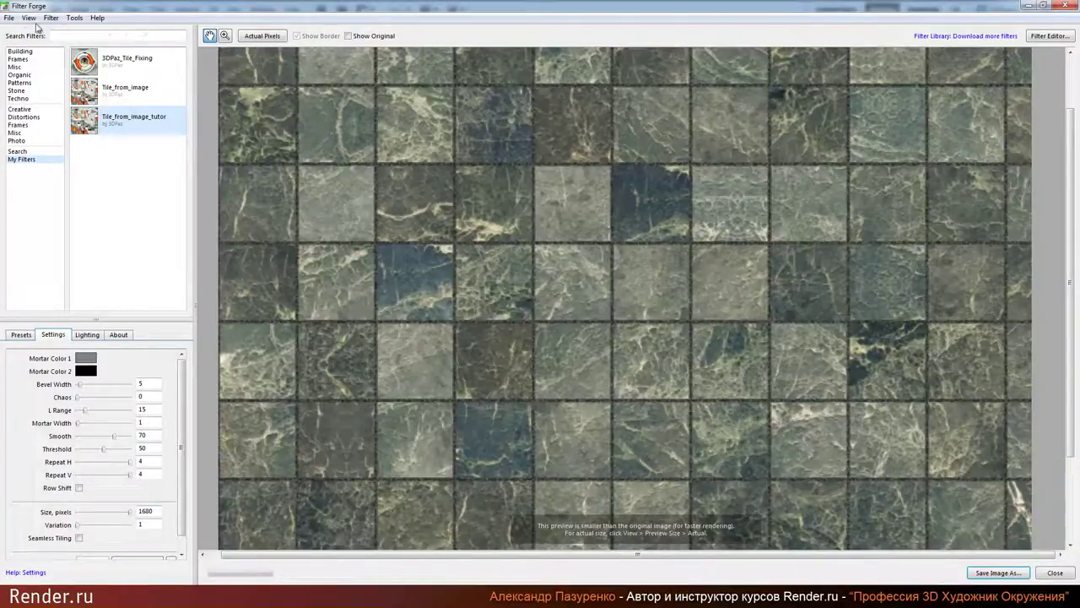
Step: Switch to Filter Forge and open MarbleWhite0063_1_L_size_fix.jpg from the FilterForge folder as the source image
left_click(8, 17)
left_click(67, 47)
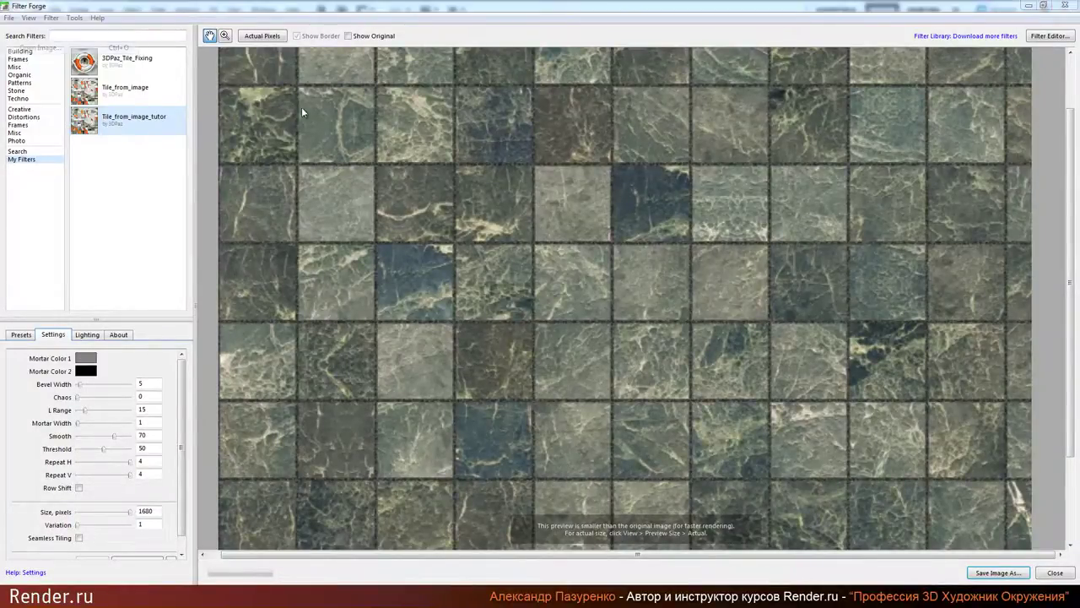
left_click(323, 49)
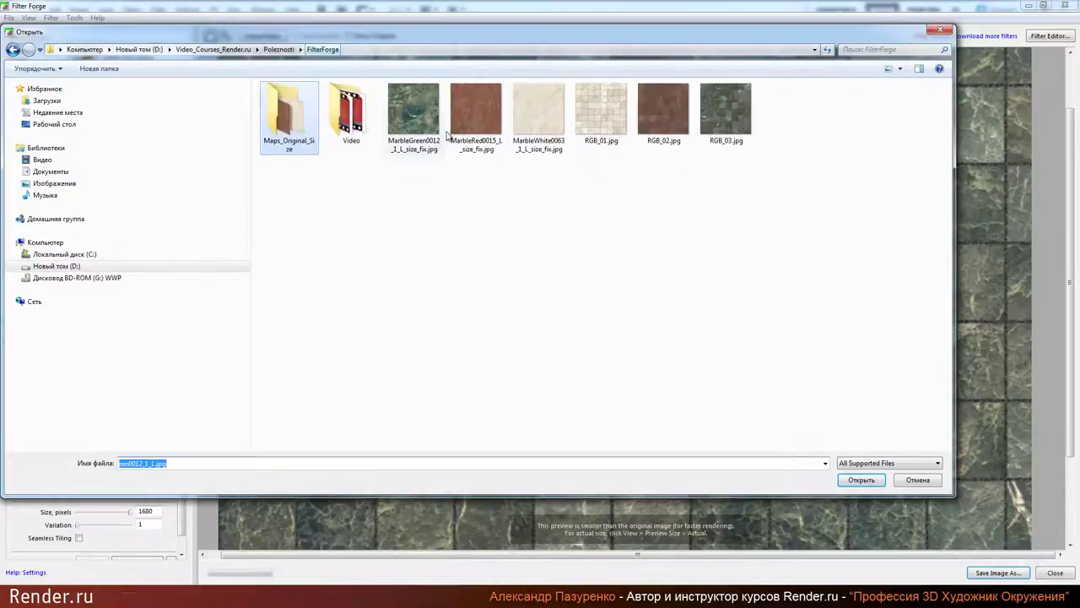
double_click(539, 109)
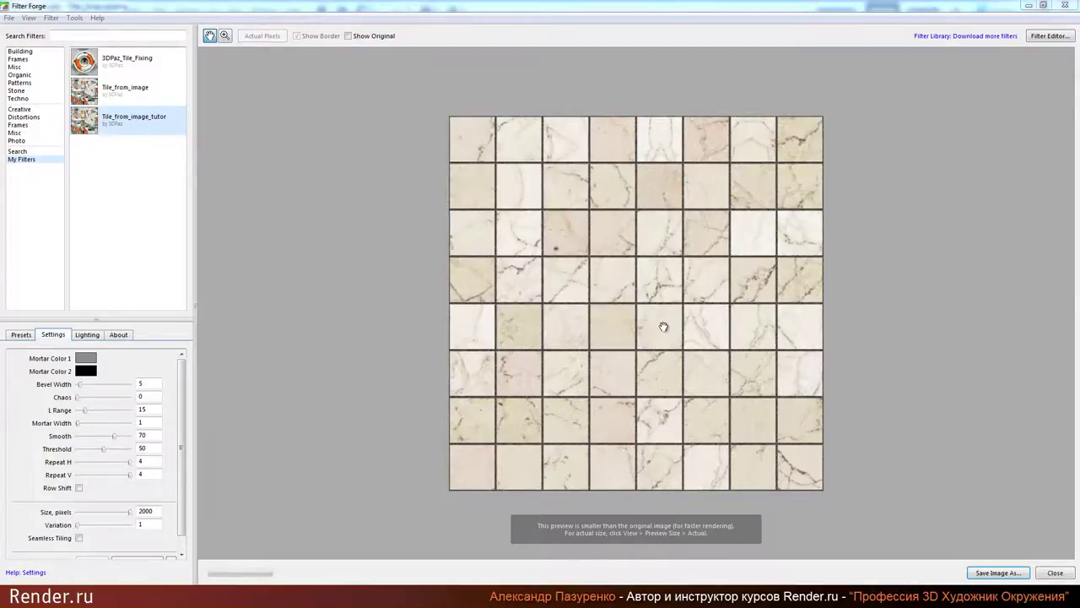
Step: Set Mortar Color 2 to a dark brown, about 4D3312, and inspect the white marble tiles up close and as a whole
left_click(639, 306)
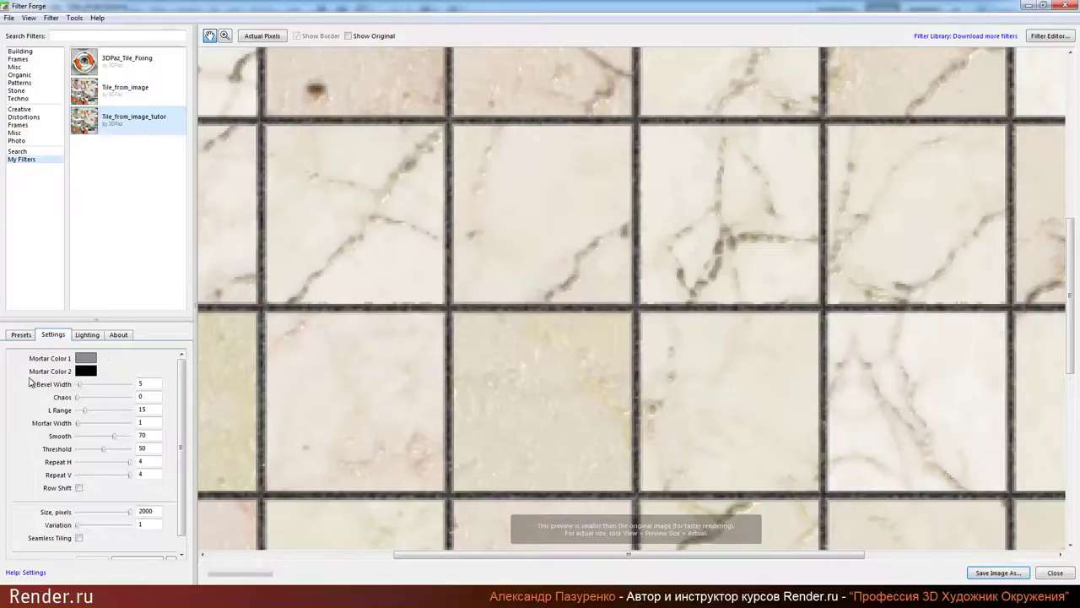
left_click(86, 371)
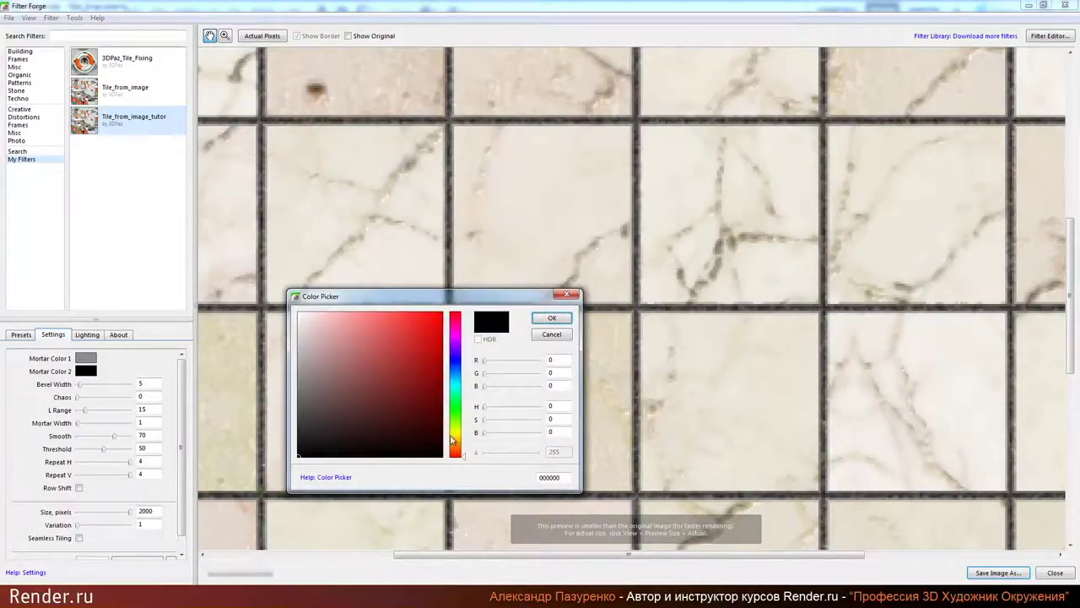
left_click_drag(465, 456, 464, 443)
left_click(409, 415)
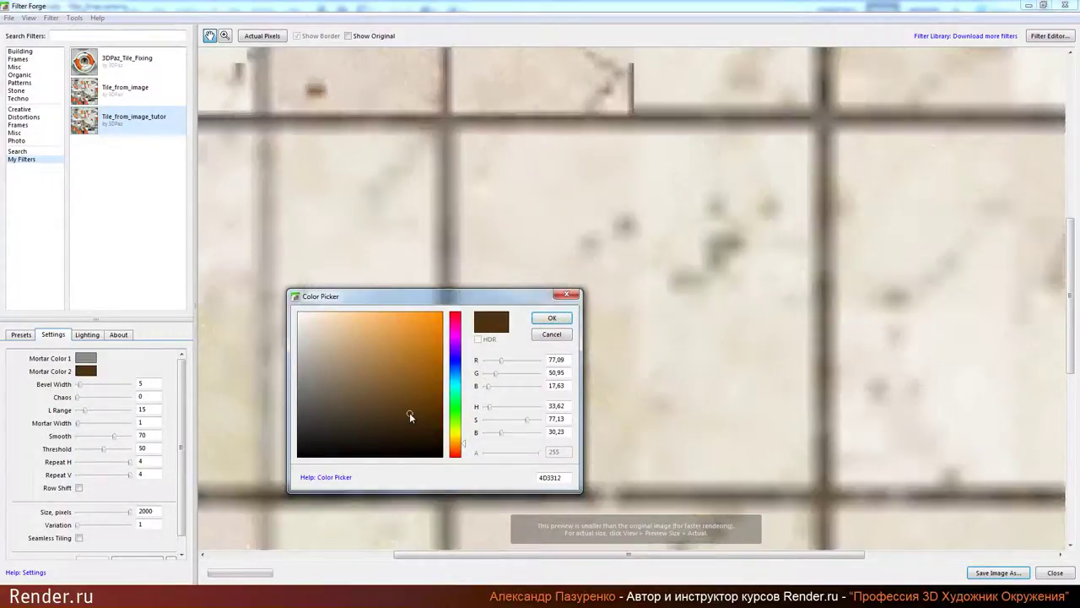
left_click(552, 318)
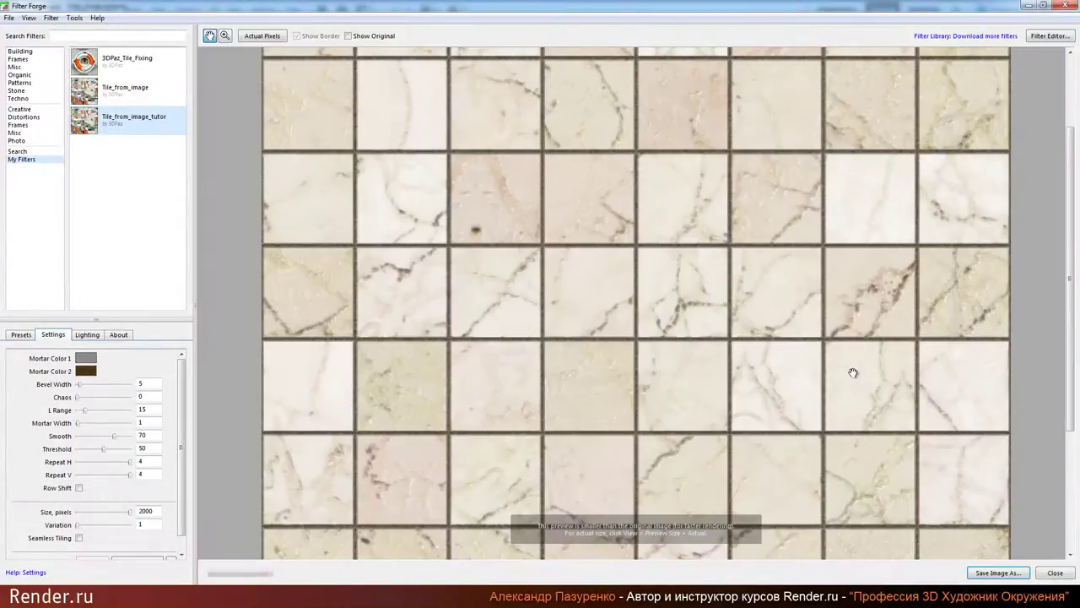
scroll(662, 297, "up", 1)
scroll(557, 241, "down", 1)
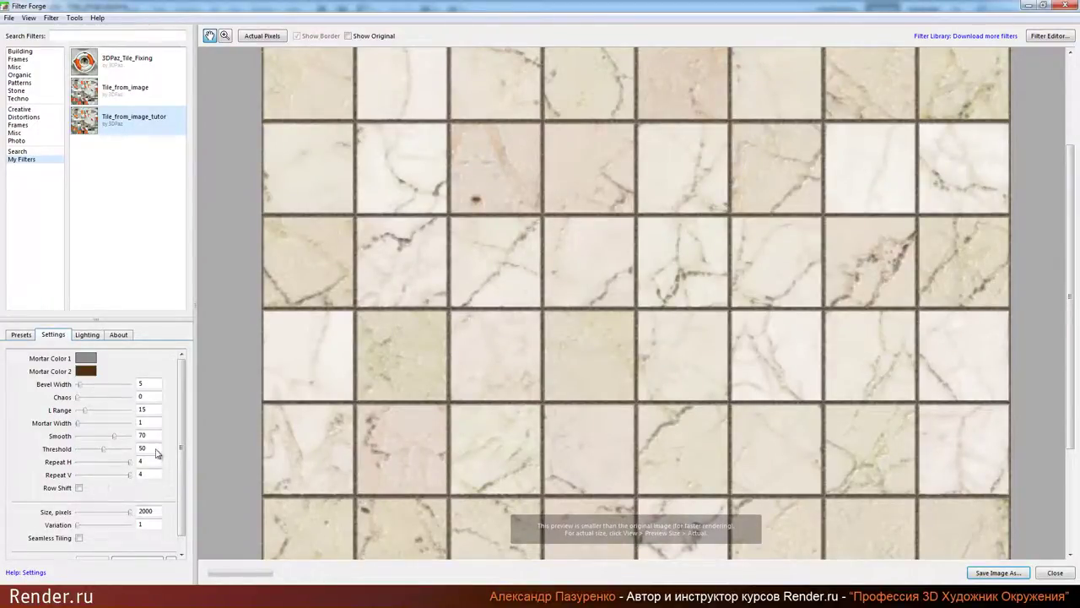
scroll(677, 254, "down", 1)
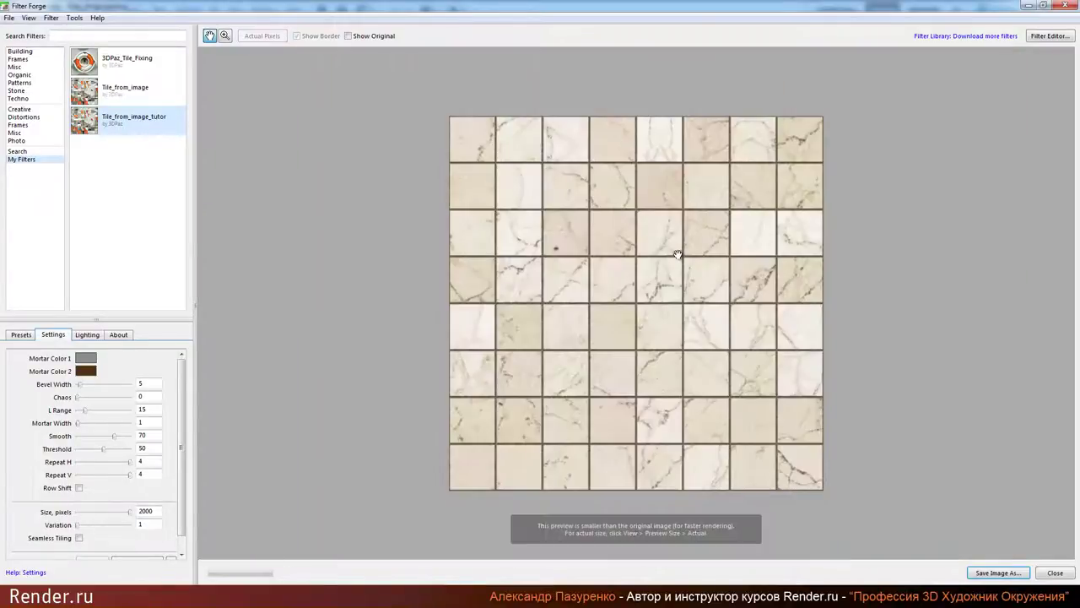
scroll(678, 254, "up", 1)
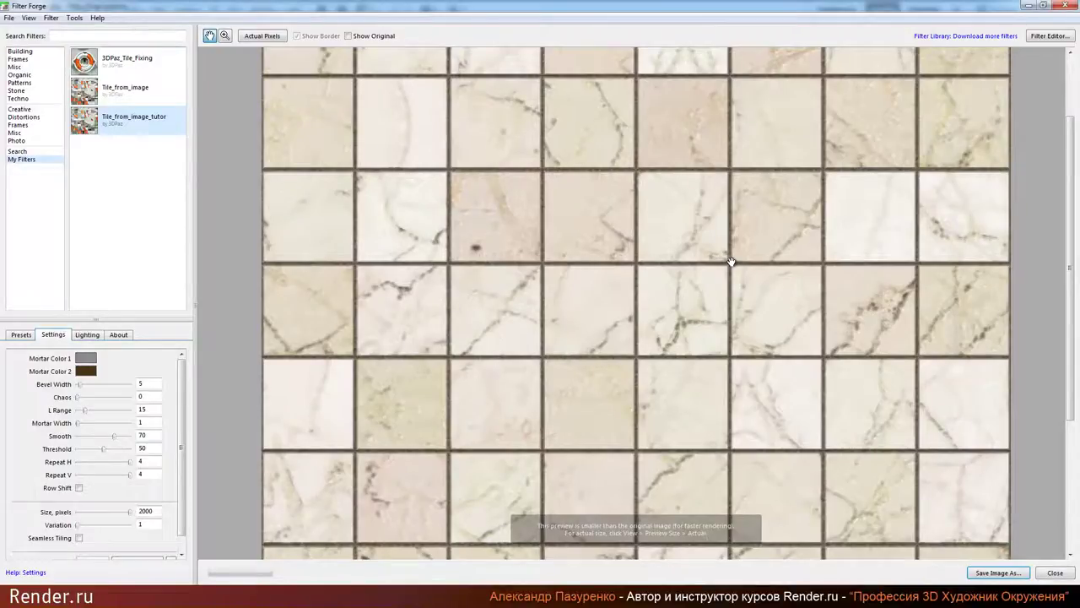
left_click(731, 262)
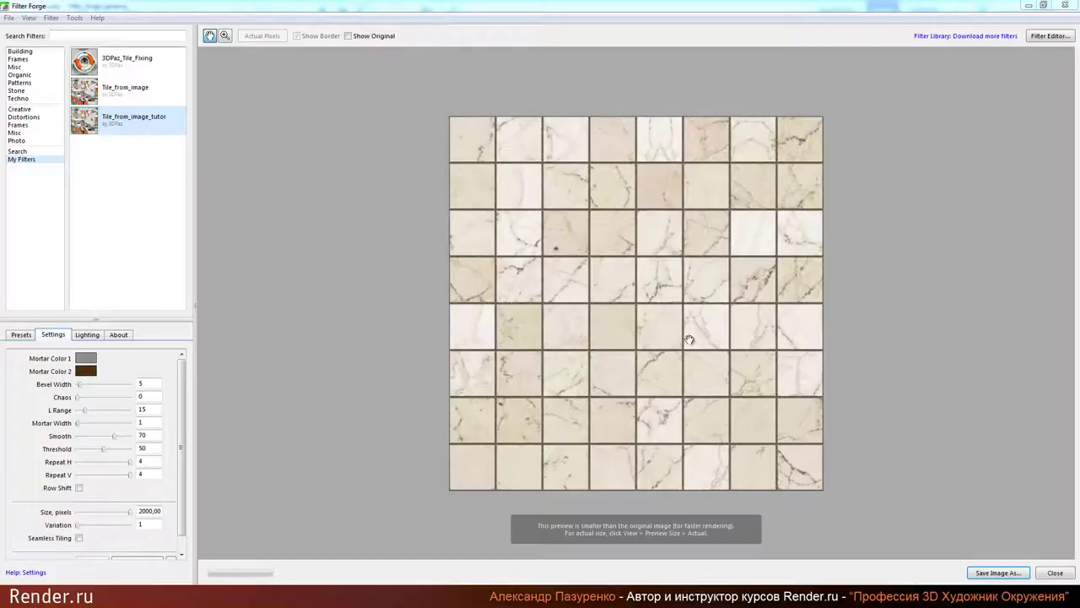
Step: Open the tile filter for editing, show the settings of its Tiles component and enlarge the preview area
left_click(1050, 37)
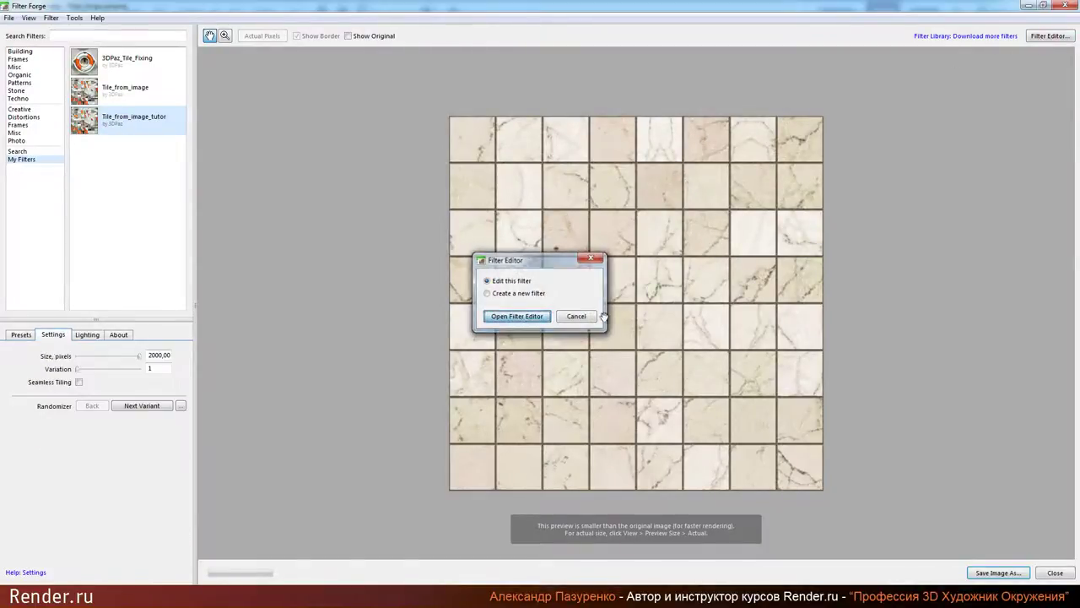
key("Return")
scroll(570, 307, "up", 2)
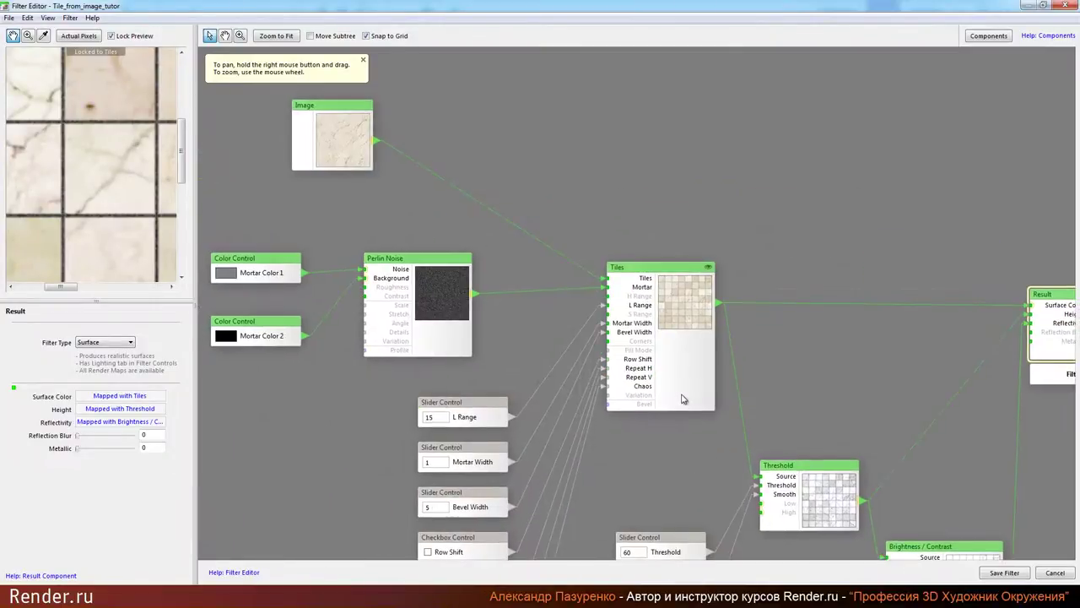
left_click(655, 279)
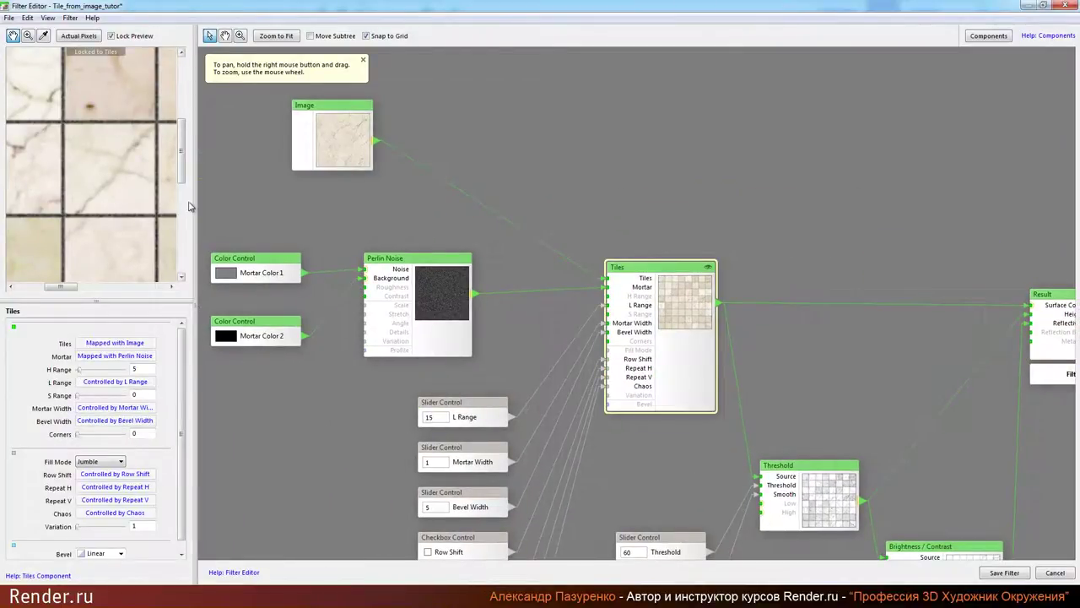
left_click_drag(193, 208, 428, 251)
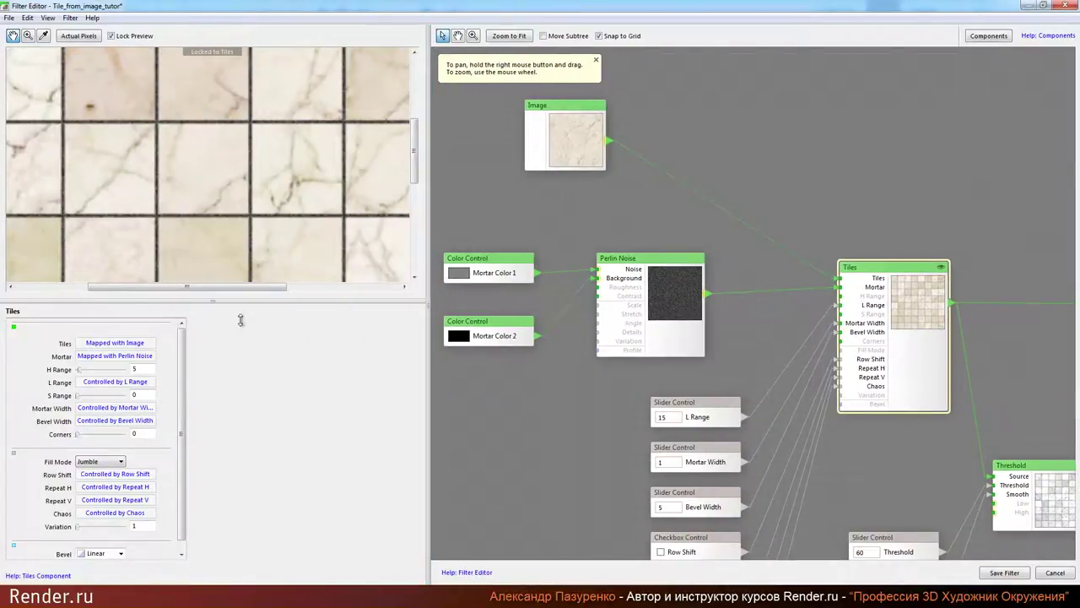
left_click_drag(247, 300, 251, 384)
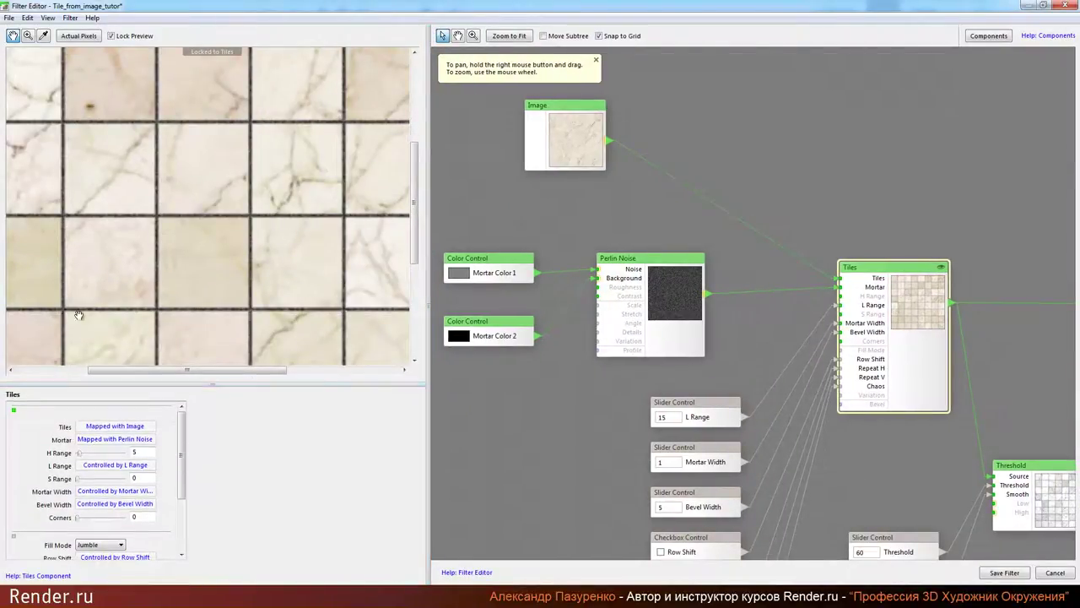
Step: Test higher hue variation on the Tiles component, set its H Range to 0 and save the filter
mouse_move(80, 454)
left_mouse_down()
mouse_move(97, 462)
mouse_move(78, 457)
mouse_move(93, 454)
left_mouse_up()
double_click(134, 453)
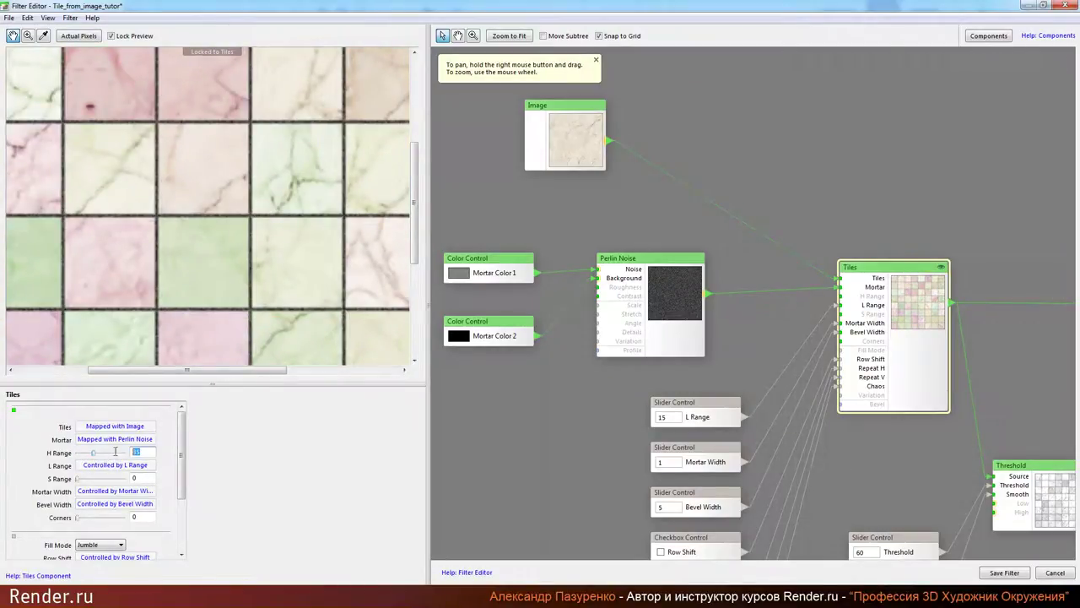
type("5")
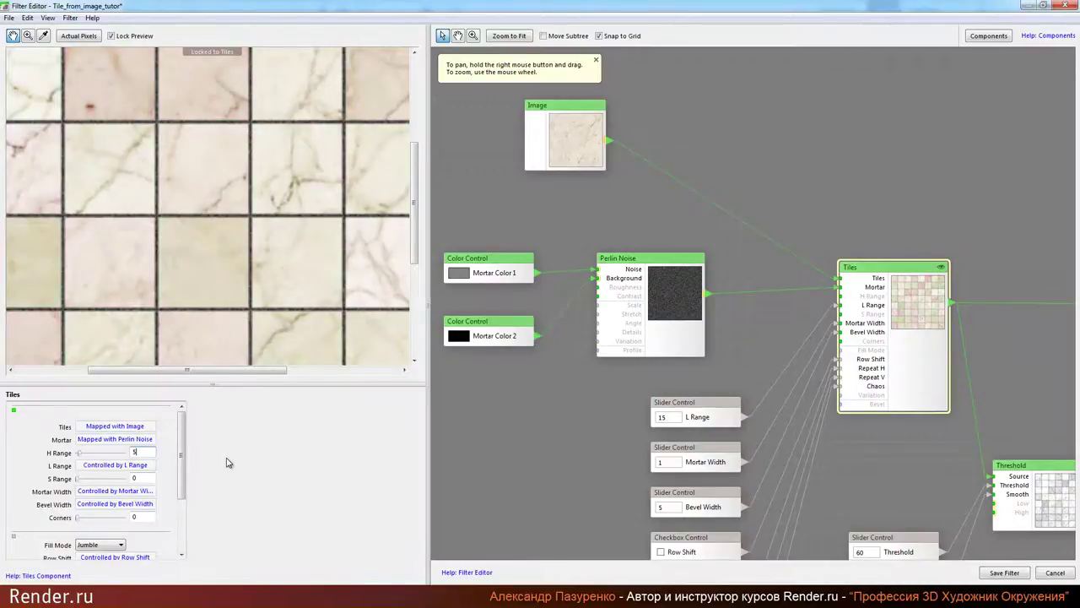
type("0")
left_click(1004, 573)
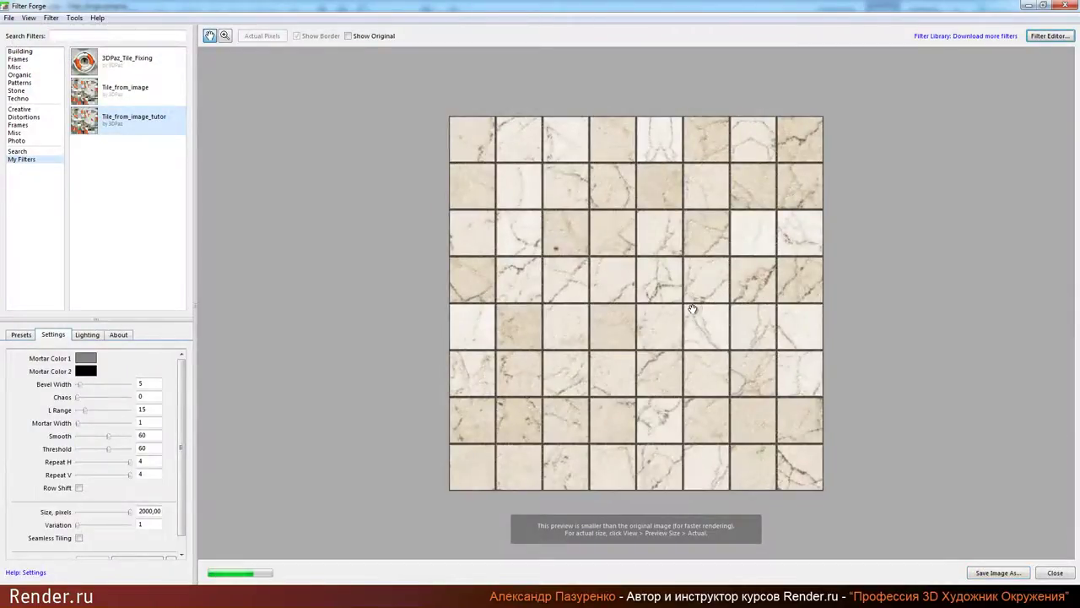
Step: Examine the tiles up close, try an L Range of 79 and restore it to 15
left_click(692, 310)
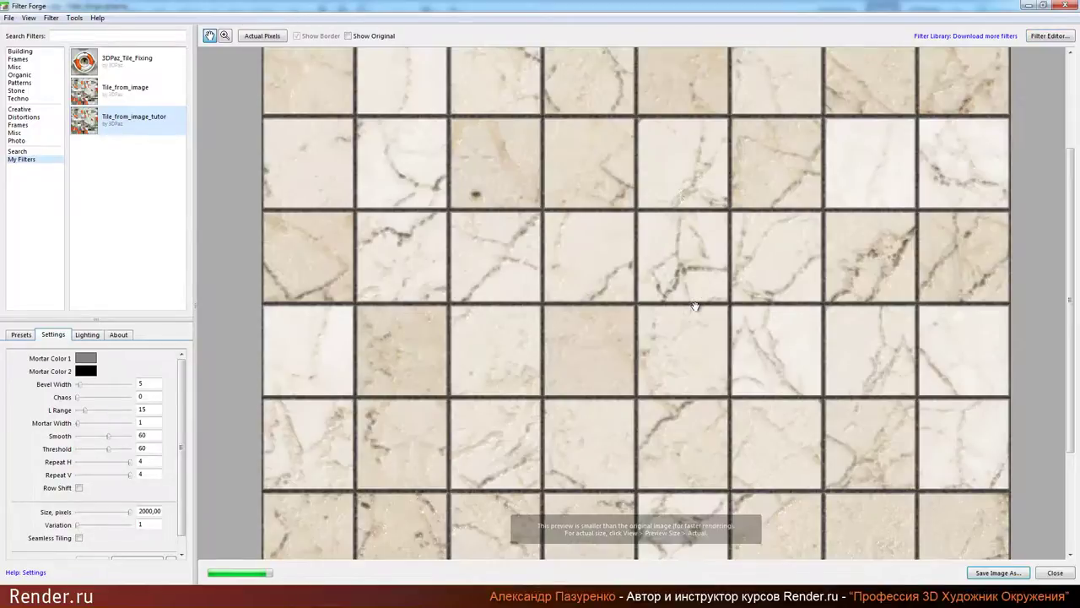
left_click_drag(664, 252, 667, 307)
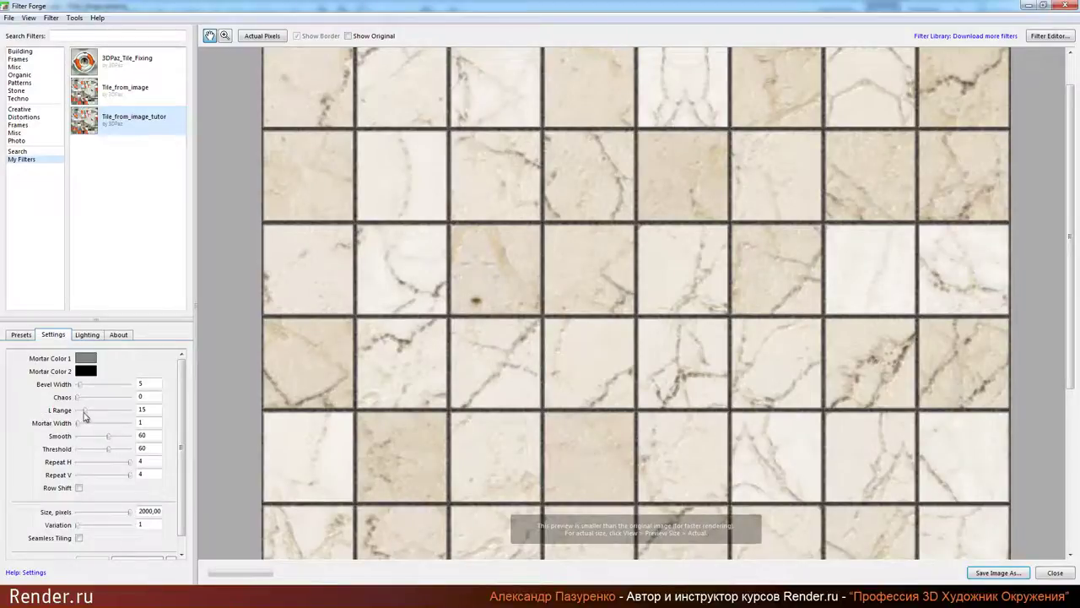
left_click_drag(92, 410, 118, 410)
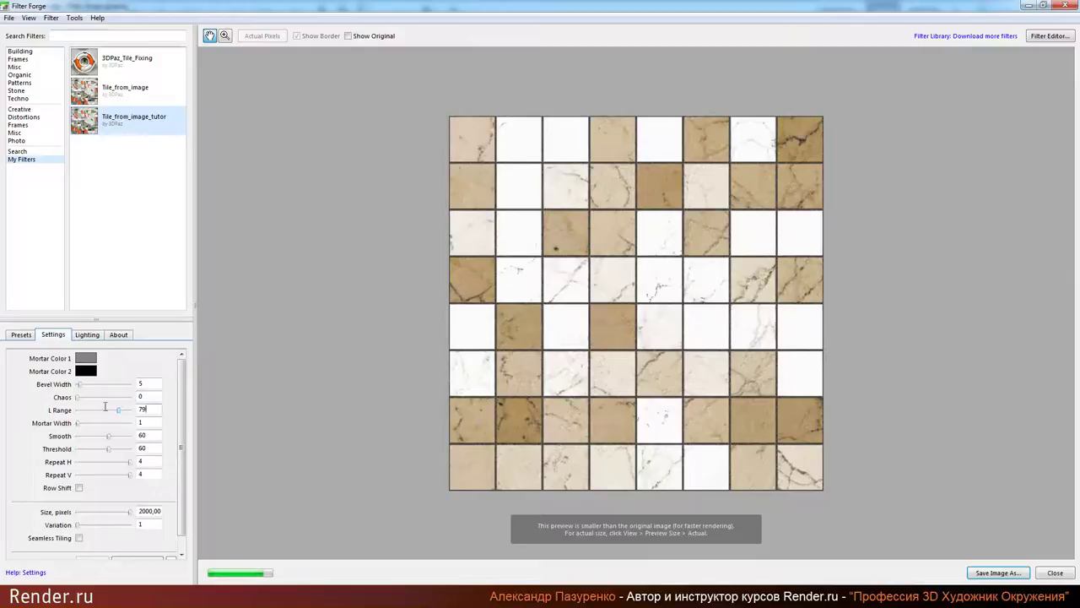
key("ctrl+z")
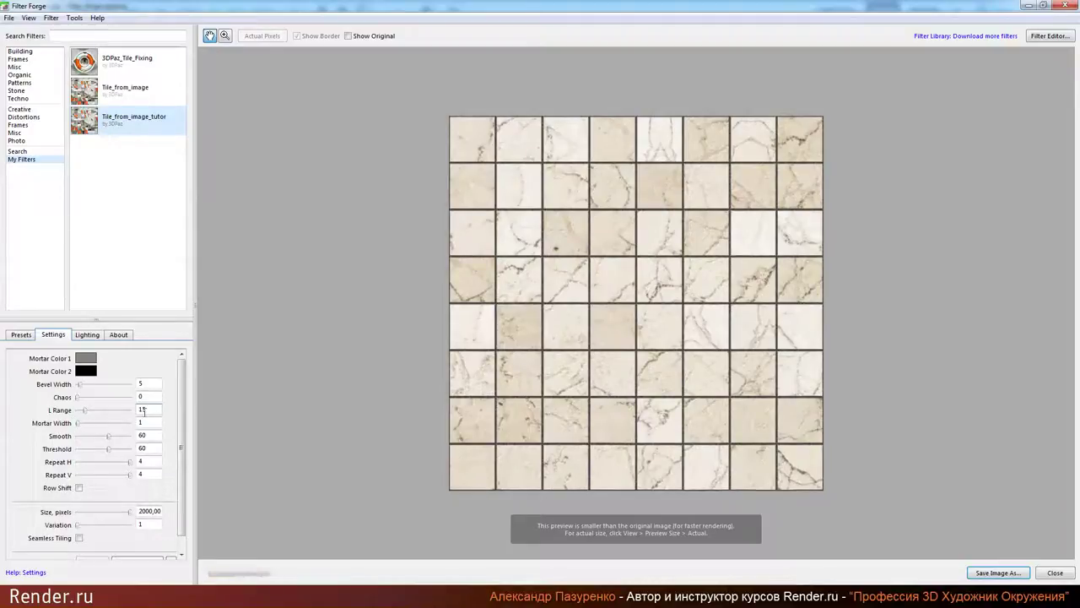
double_click(149, 409)
Step: Show the Diffuse Map and set Mortar Color 2 to a dark brown, about 36270E
left_click(185, 142)
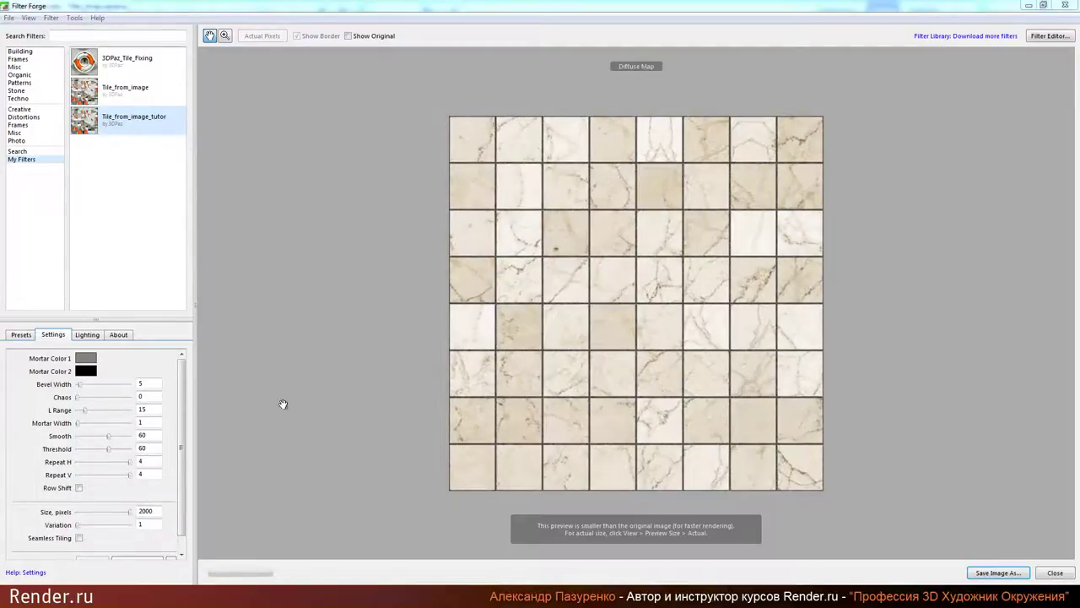
left_click(85, 371)
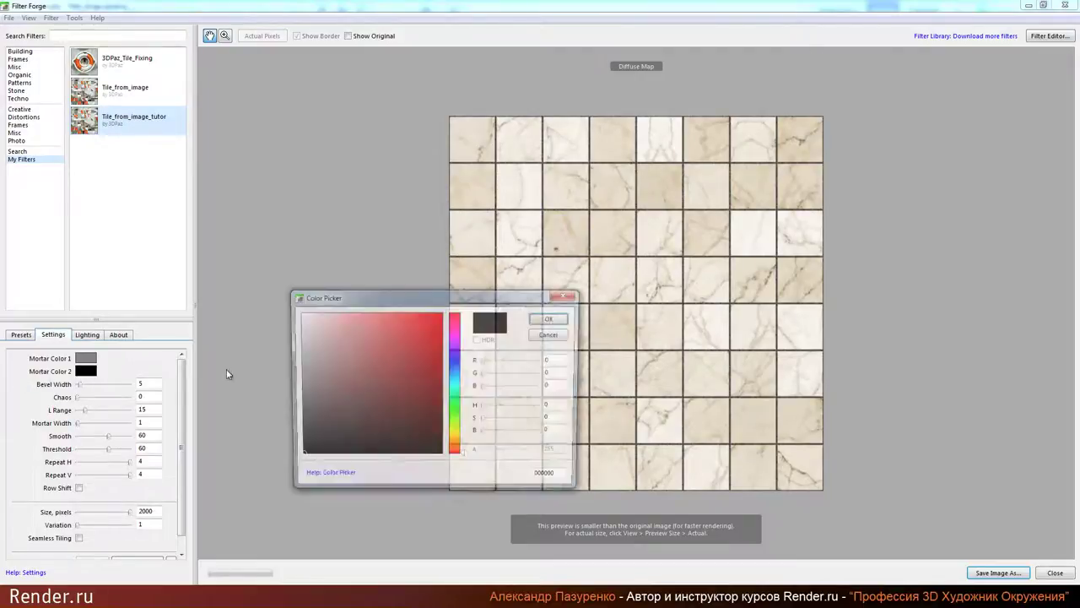
left_click(462, 441)
left_click(404, 416)
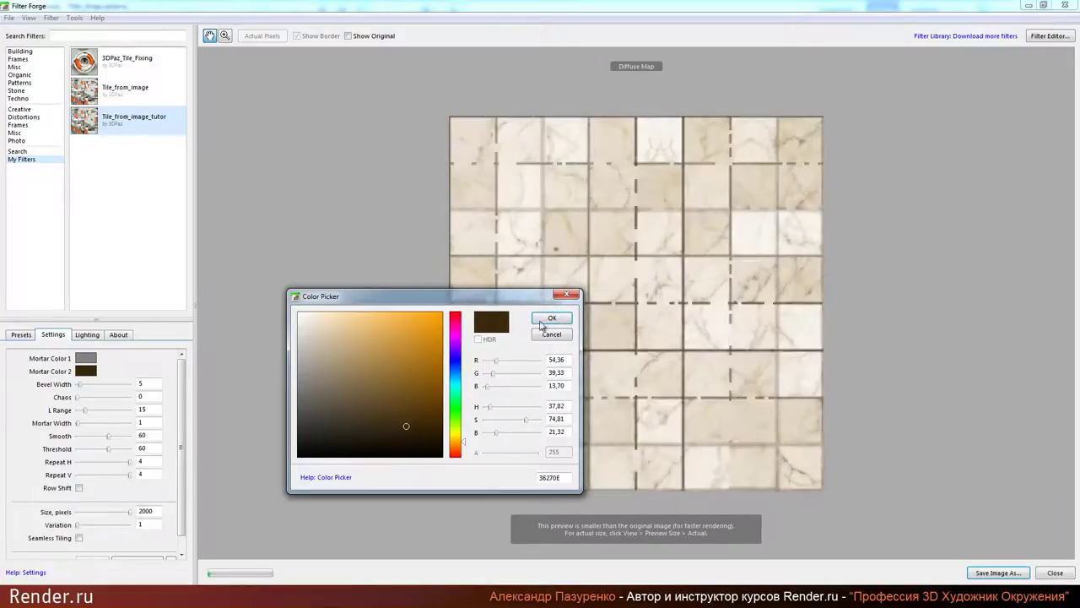
left_click(552, 317)
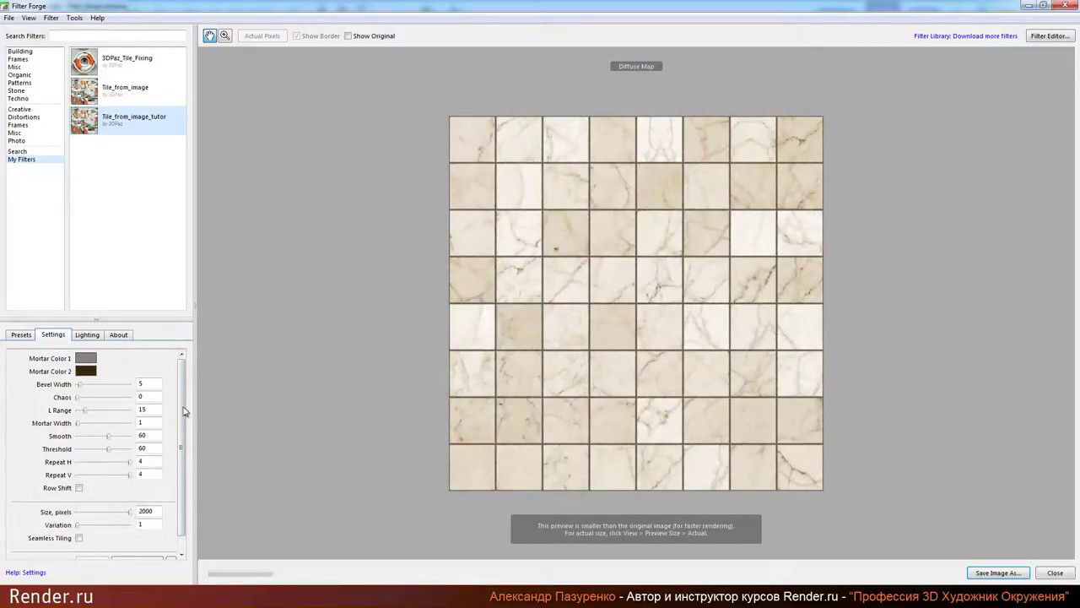
Step: Turn on Seamless Tiling for the white marble tiles
left_click_drag(181, 402, 172, 439)
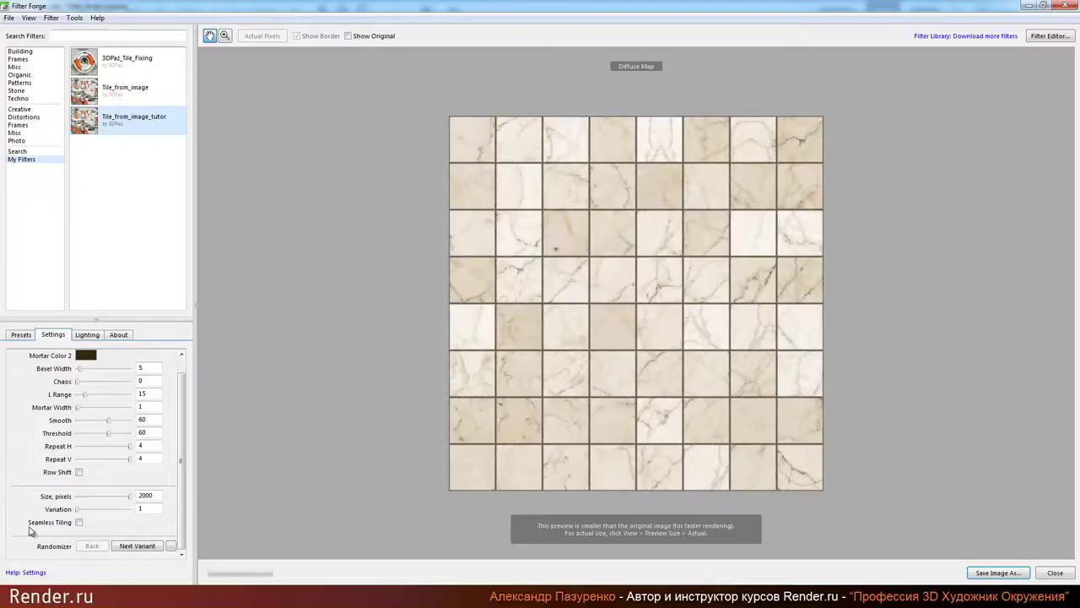
left_click(78, 522)
left_click(79, 522)
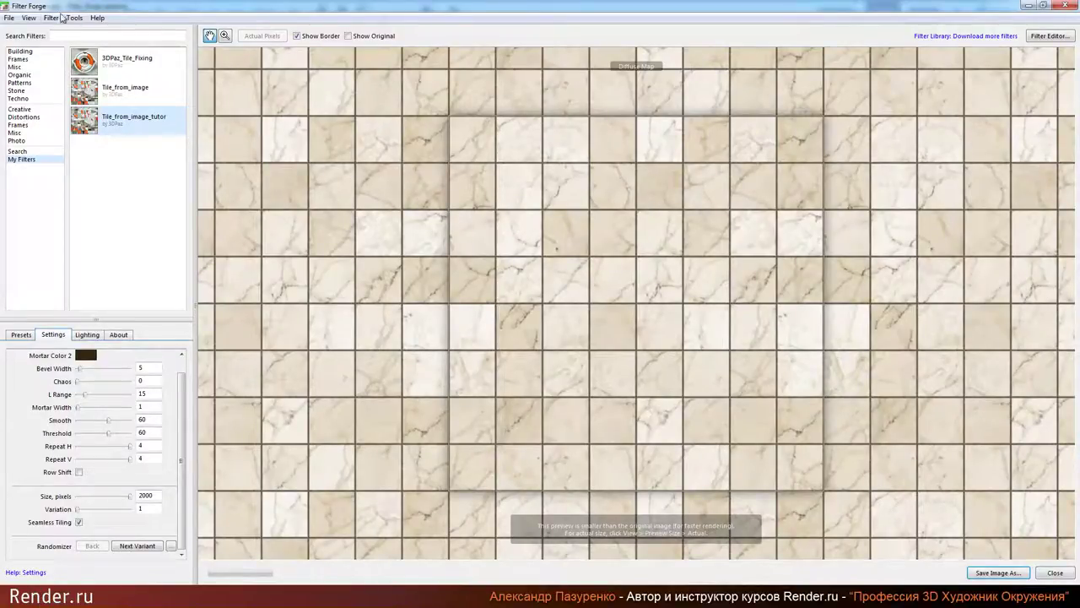
Step: Save the white marble tiles' Diffuse Map as RGB_01.jpg in JPEG format with quality 58 and full-precision color encoding
left_click(51, 18)
mouse_move(115, 145)
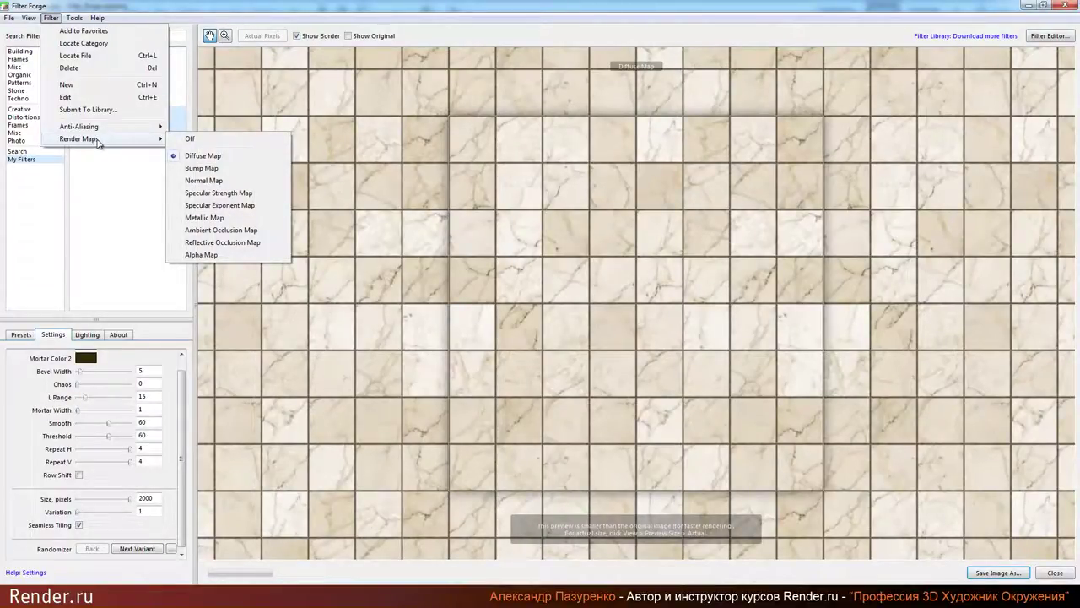
left_click(216, 158)
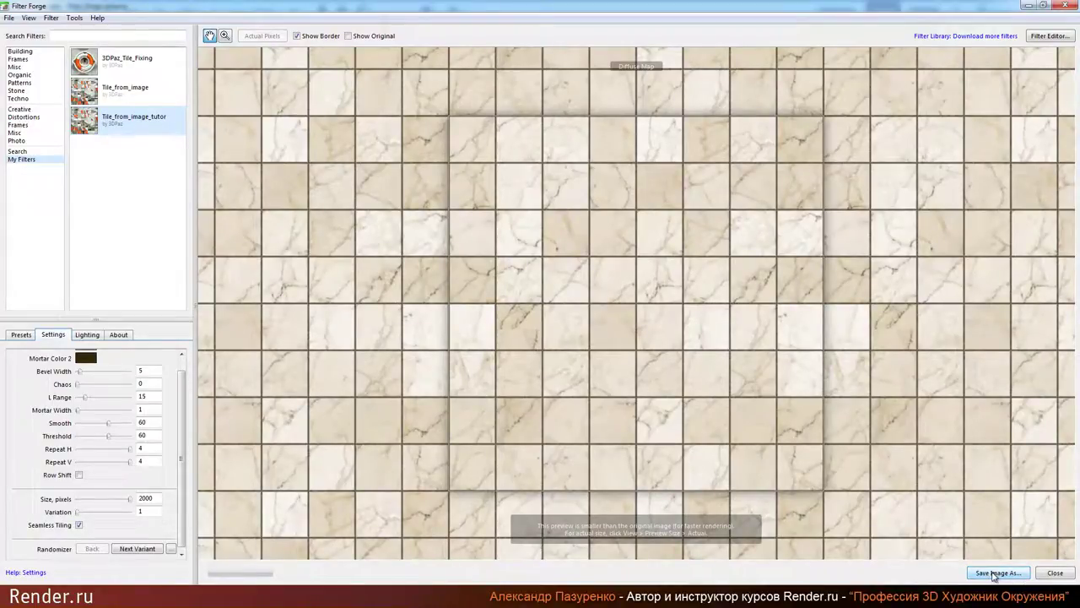
left_click(991, 574)
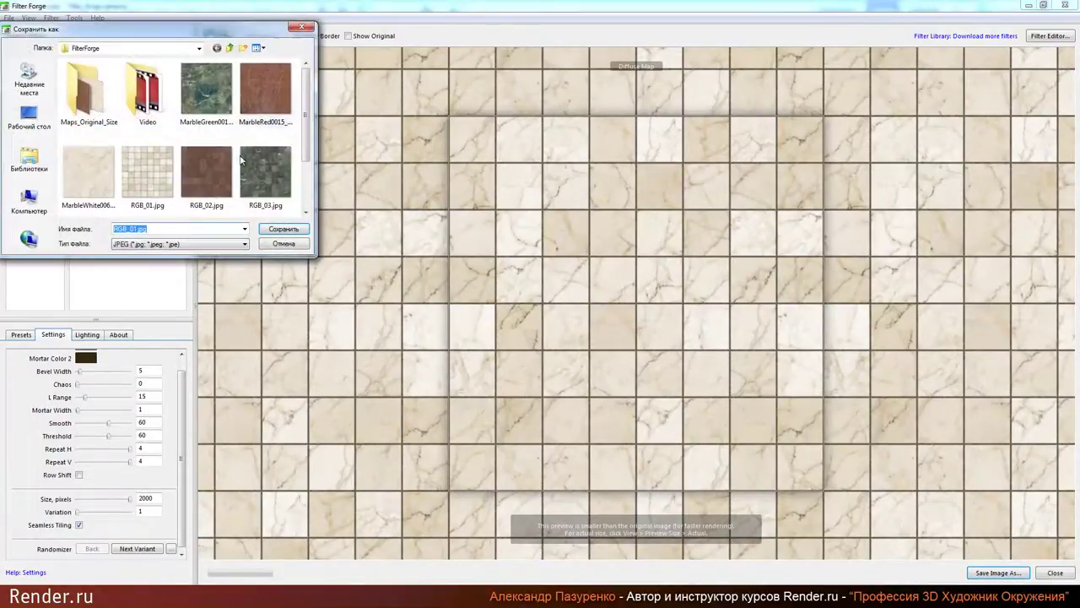
left_click(168, 168)
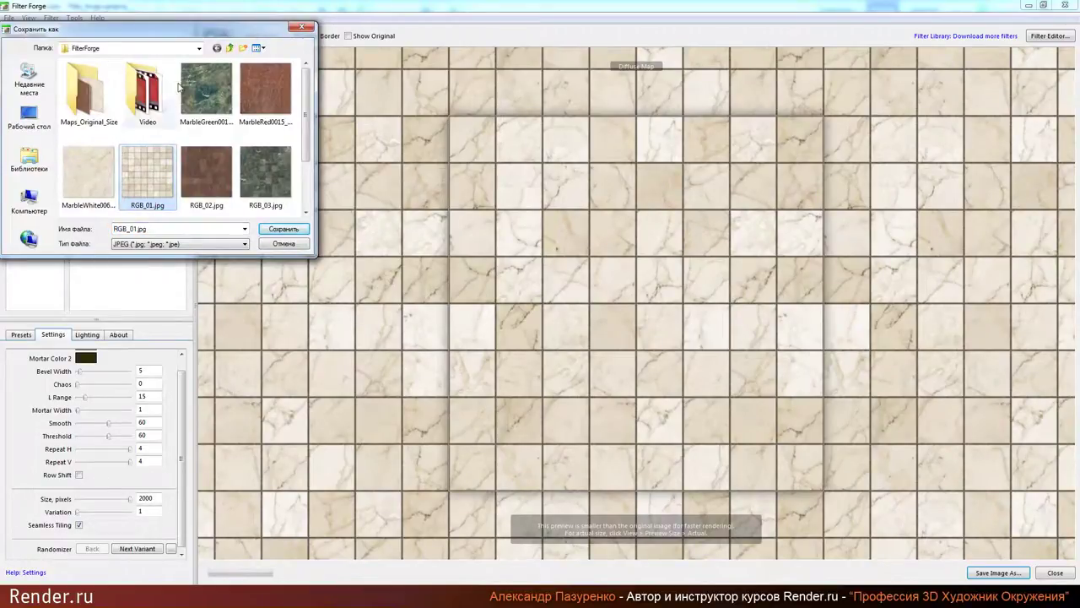
left_click_drag(201, 29, 270, 36)
left_click(204, 249)
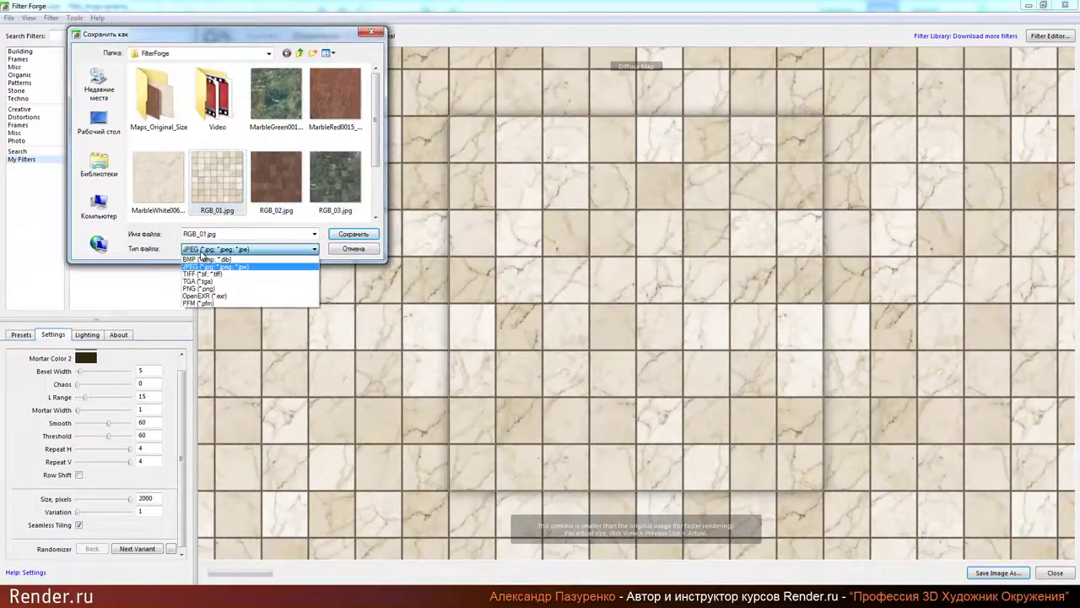
left_click(203, 256)
left_click(361, 236)
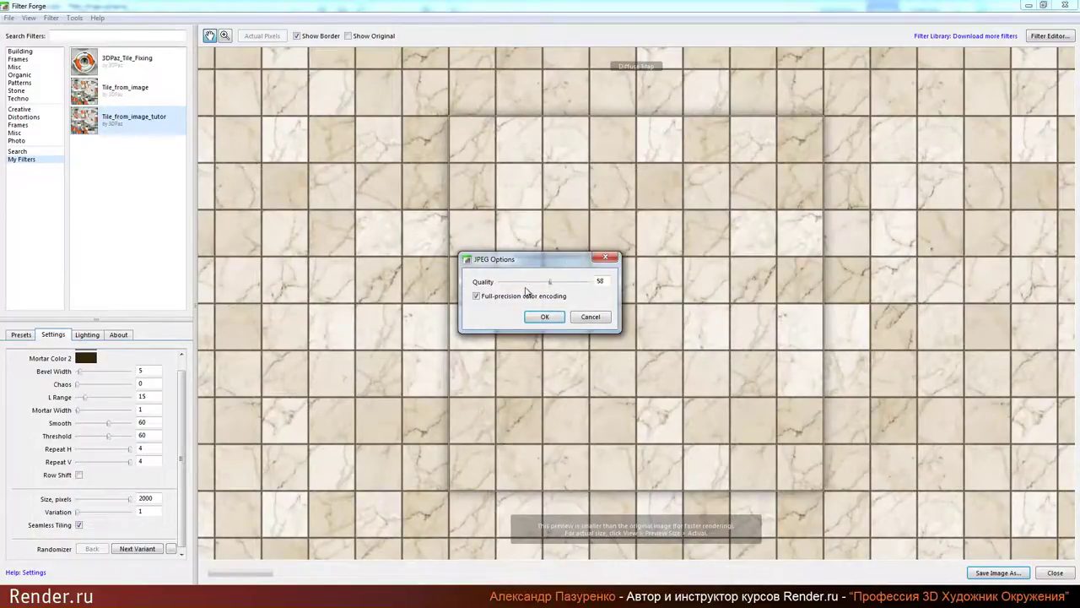
left_click(545, 316)
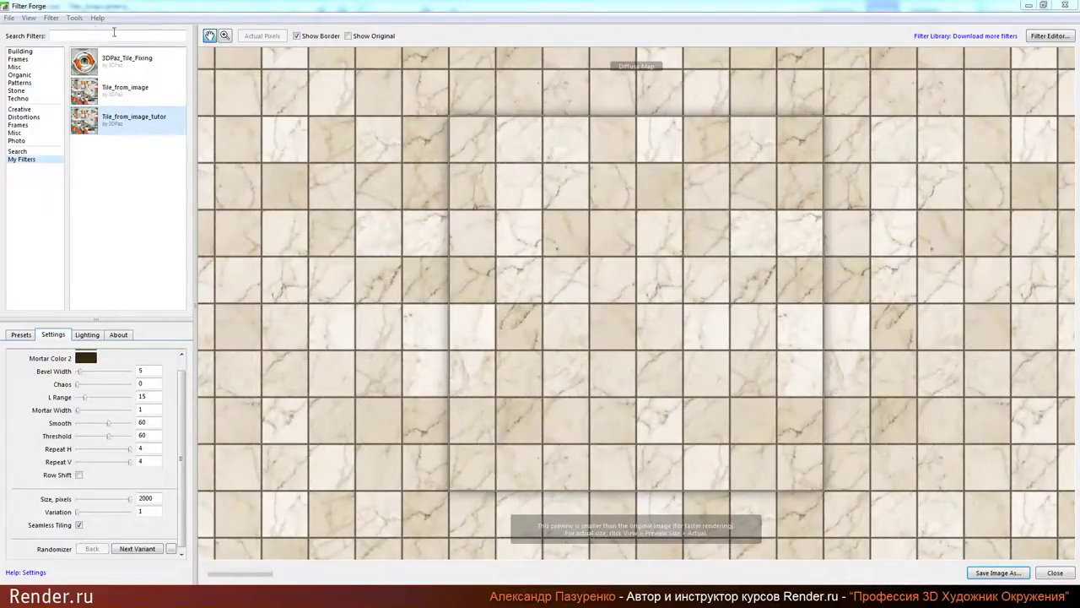
Step: Show the Bump Map and set Smooth to 70 and Threshold to 80
left_click(52, 18)
mouse_move(85, 139)
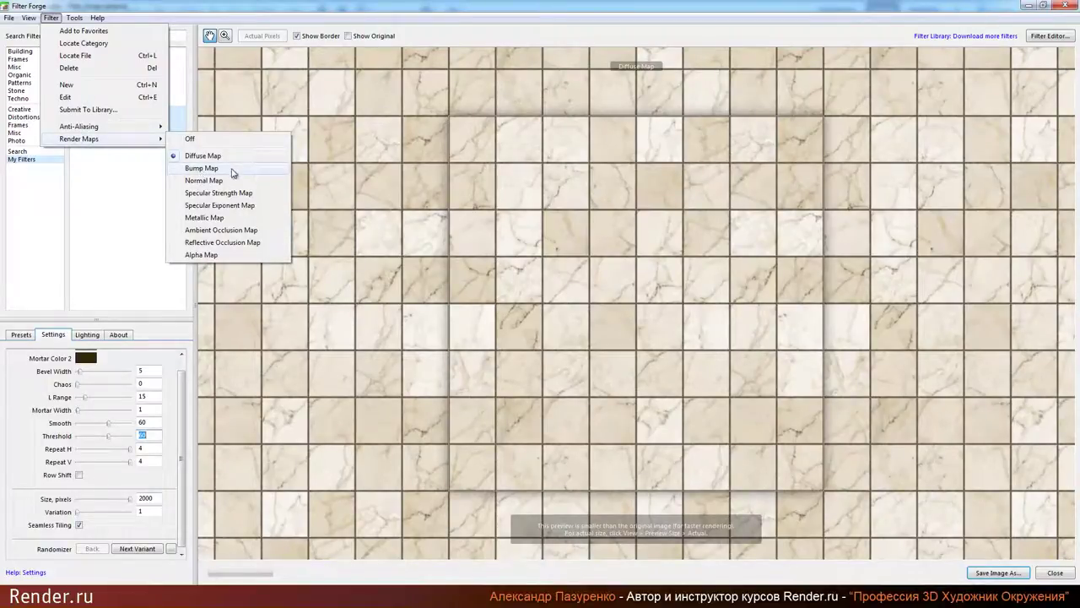
left_click(202, 168)
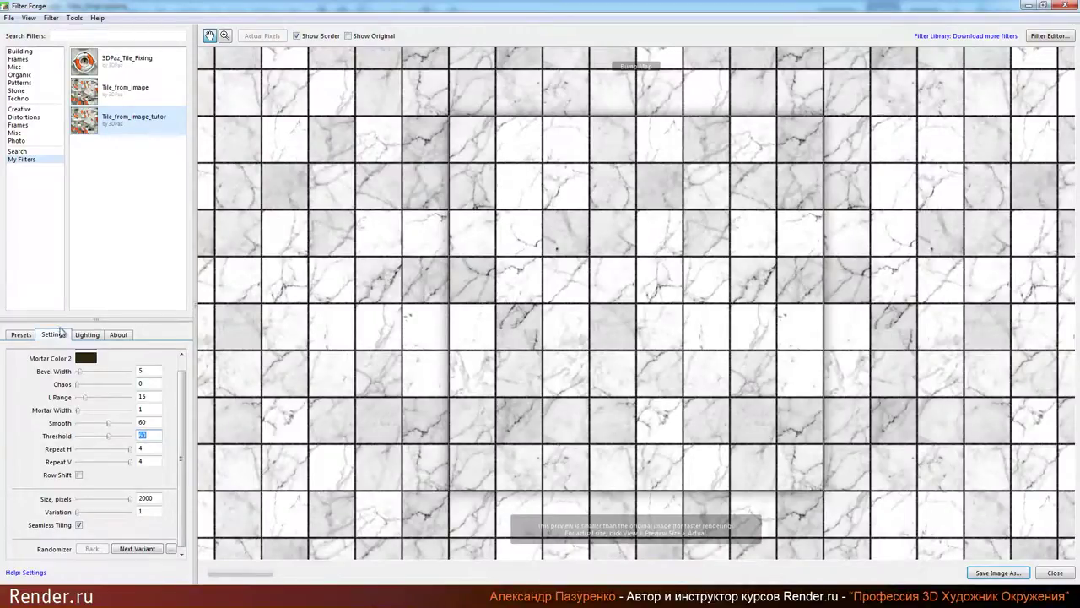
key("shift+Tab")
type("70")
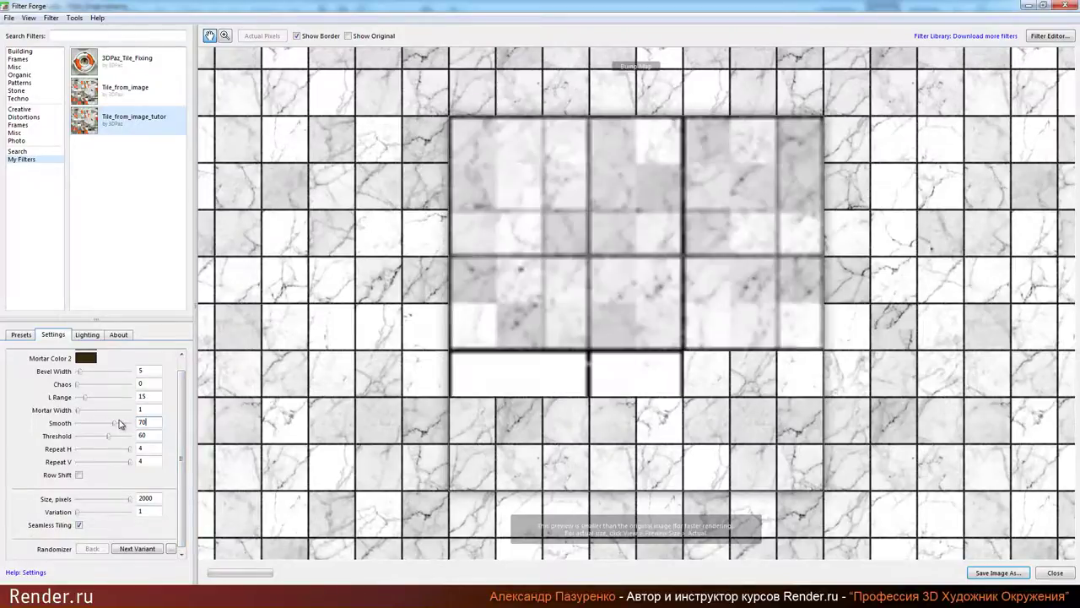
key("Tab")
type("80")
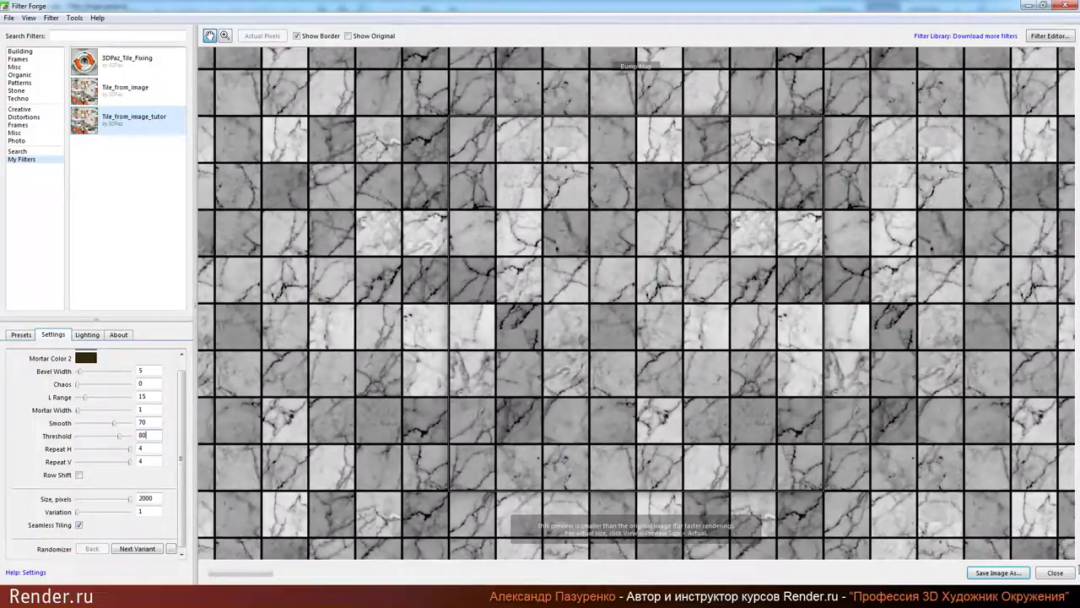
Step: Save the Bump Map as RGB_Bump.jpg in JPEG format
left_click(1001, 573)
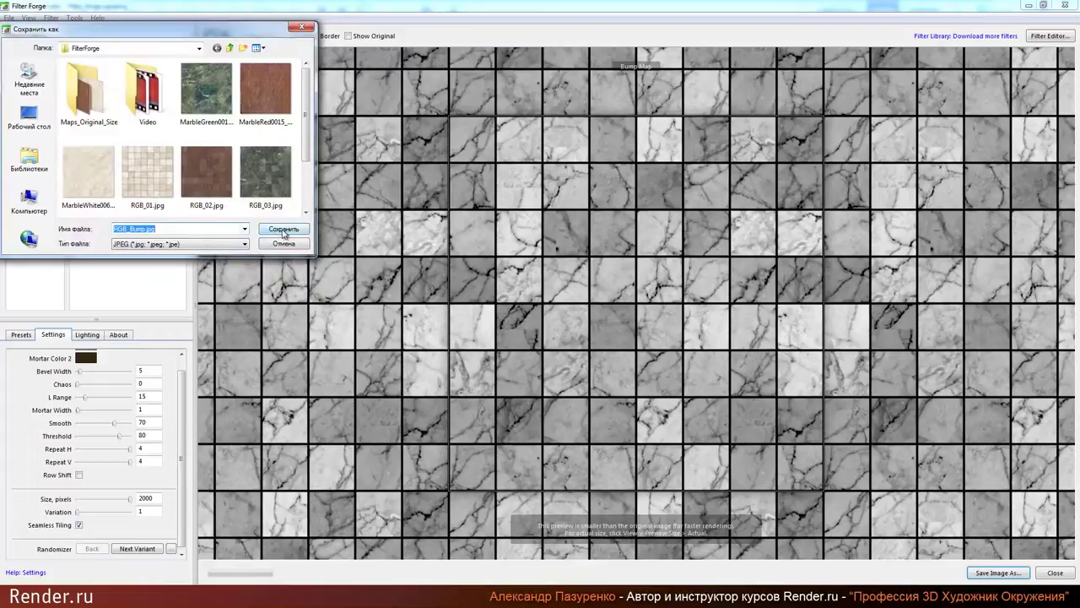
left_click(263, 232)
left_click(545, 317)
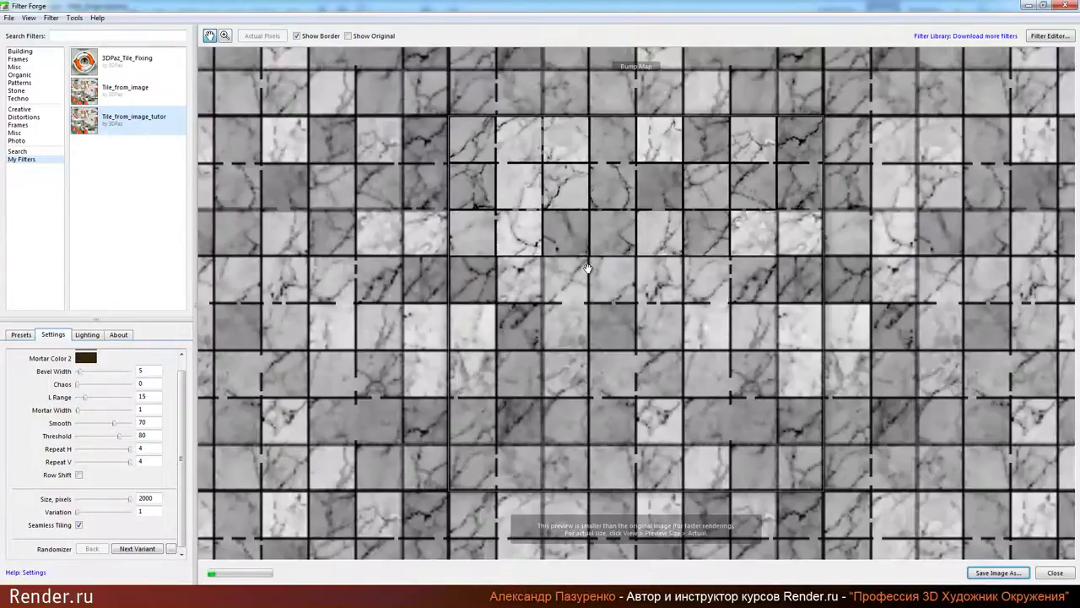
Step: View the Normal Map of the white marble tiles
left_click(51, 18)
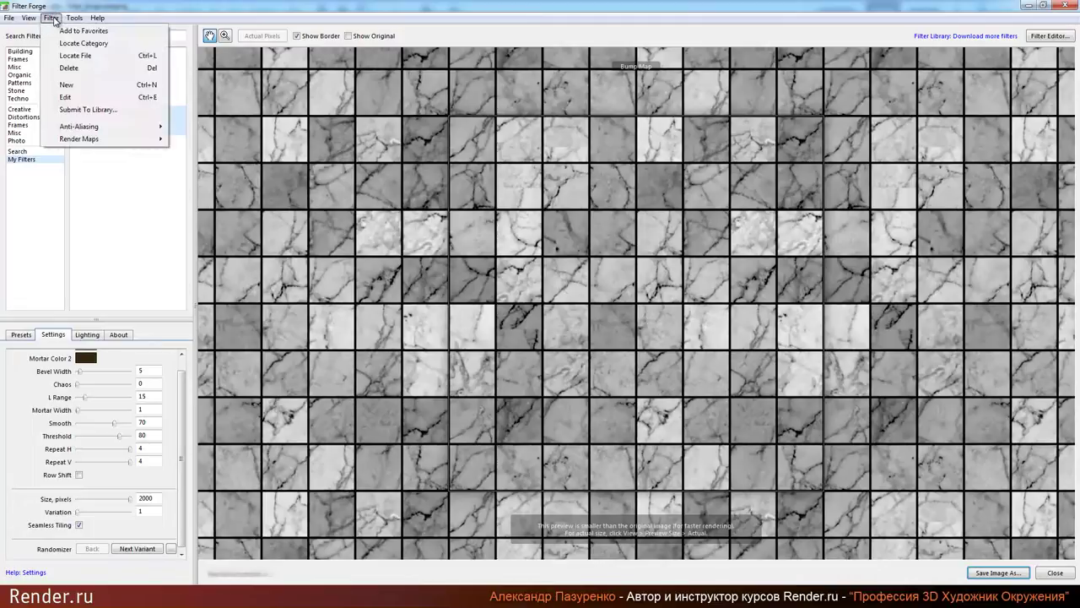
mouse_move(100, 143)
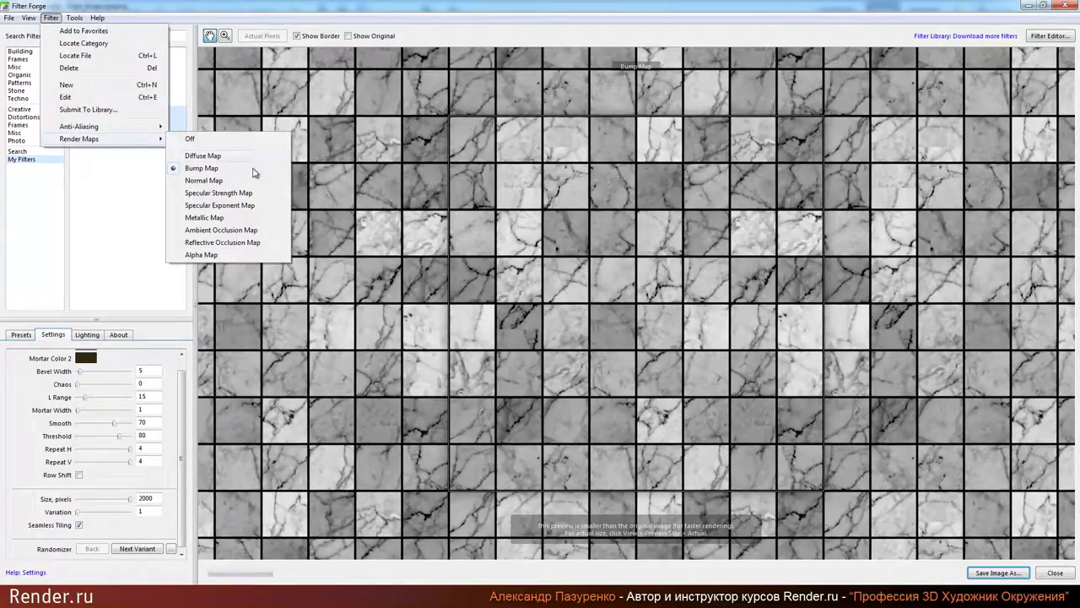
left_click(212, 181)
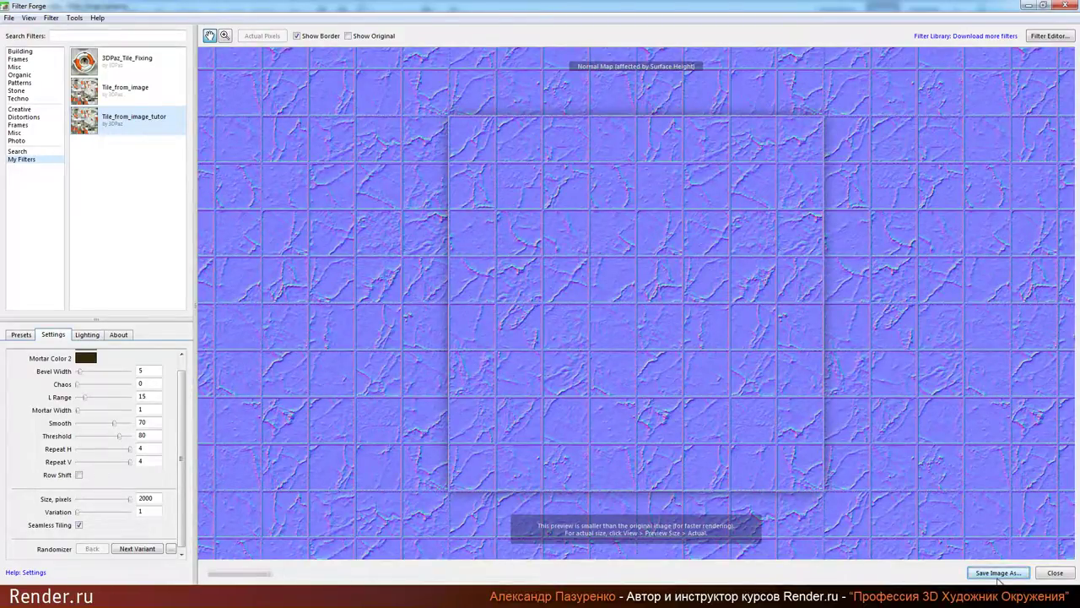
Step: Show the Specular Strength Map and set Smooth to 50
left_click(50, 18)
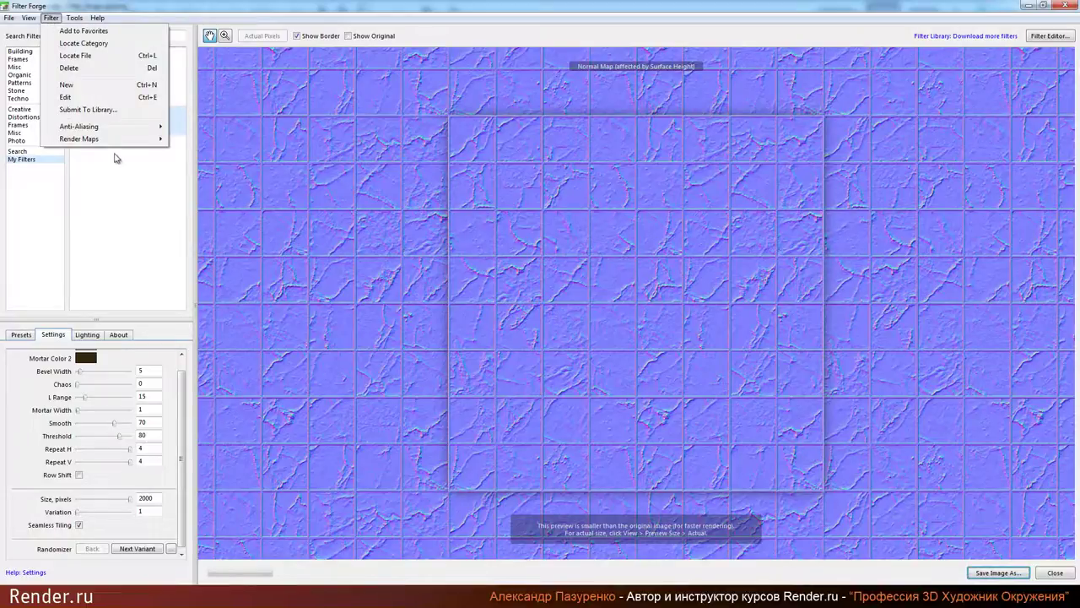
mouse_move(98, 140)
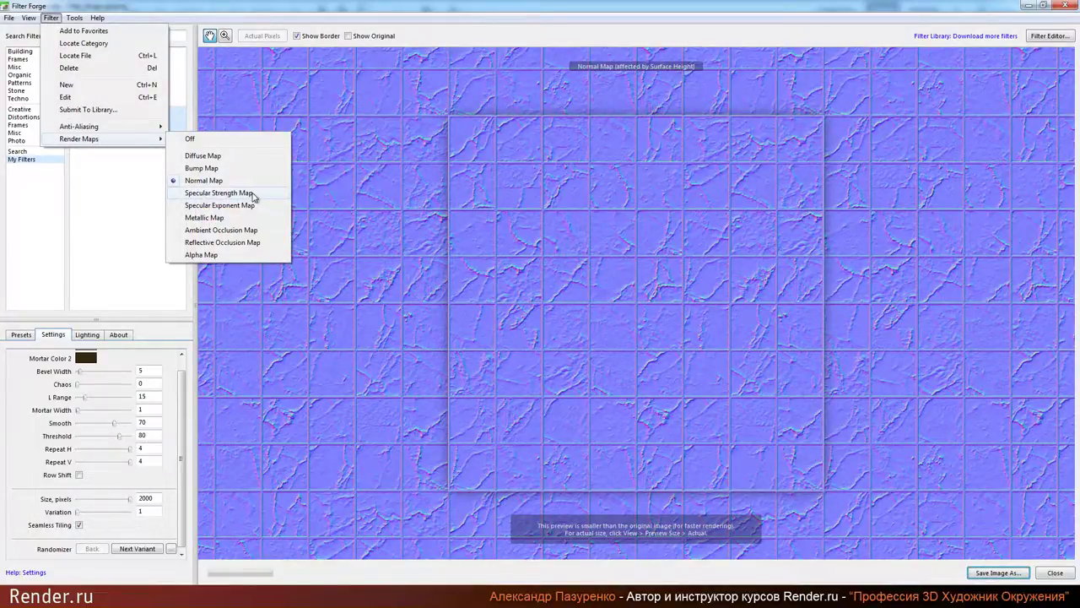
left_click(218, 193)
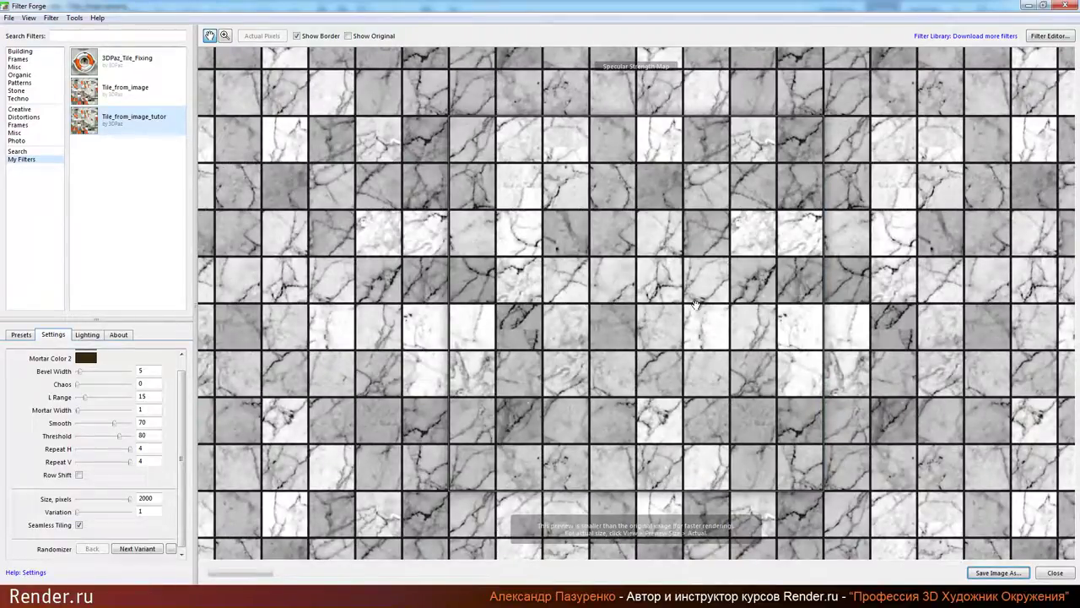
double_click(156, 422)
type("50")
key("Return")
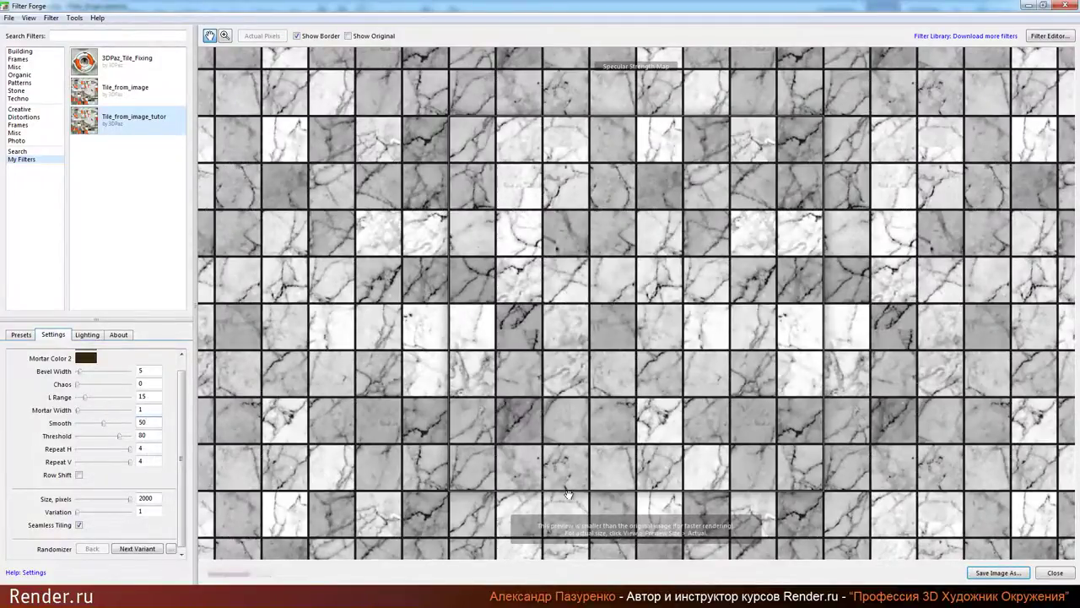
Step: Try a Threshold of 70, settle on 75 and start saving the Specular Strength Map
double_click(141, 436)
type("70")
key("Return")
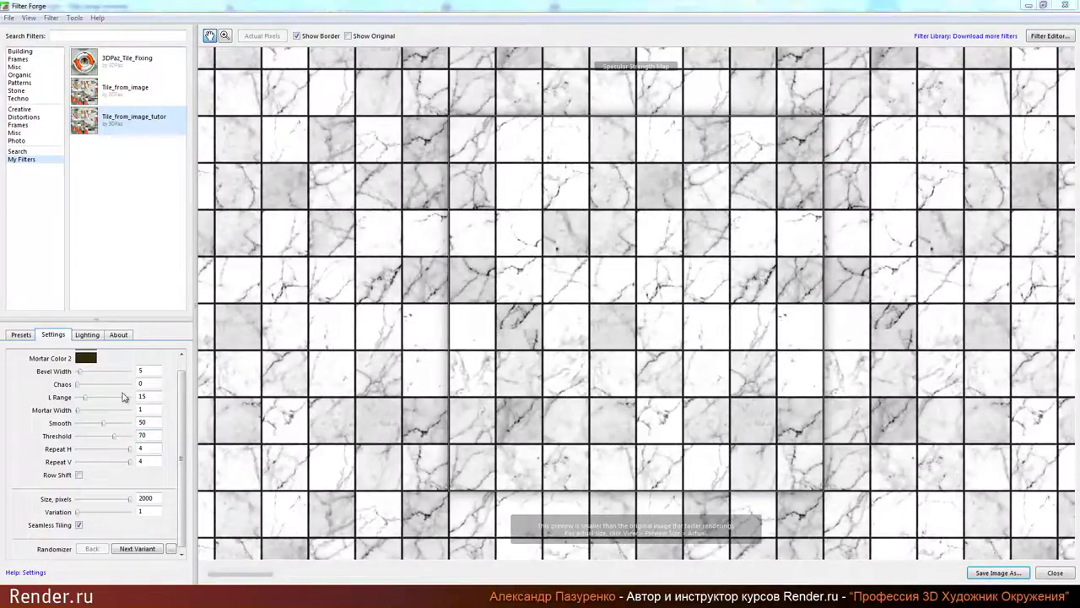
type("75")
key("Return")
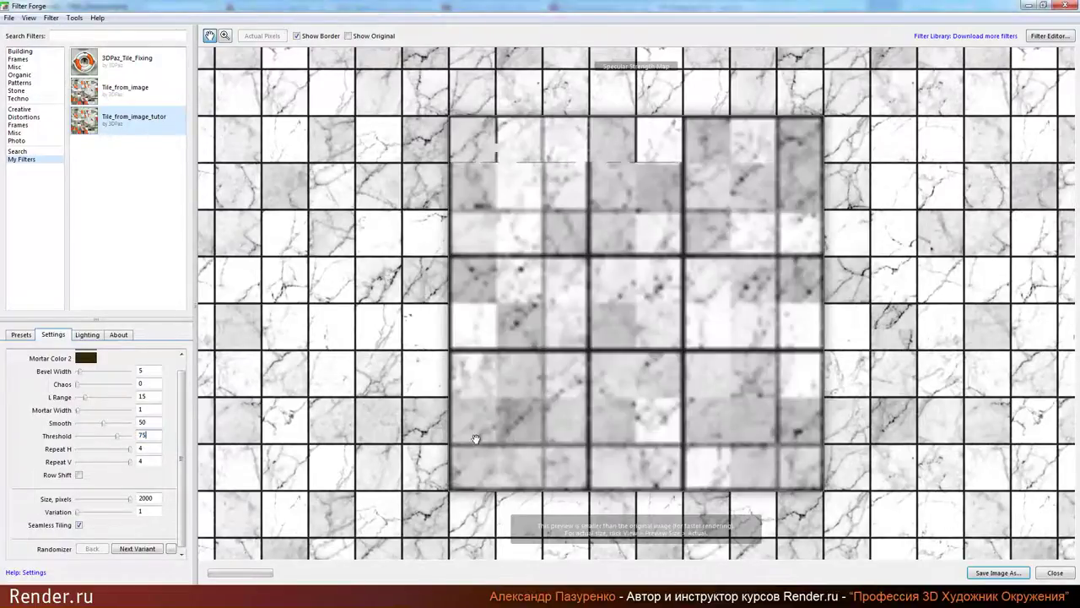
left_click(976, 578)
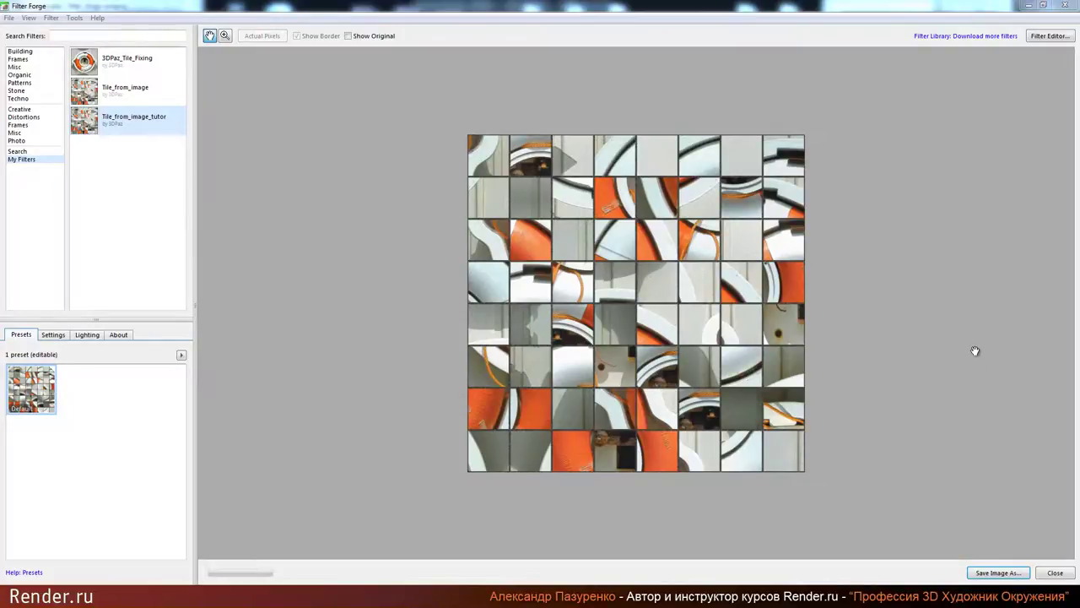
Step: Load the red marble image MarbleRed0015_L_size_fix.jpg from the Map_size_fix folder into the filter
left_click(8, 19)
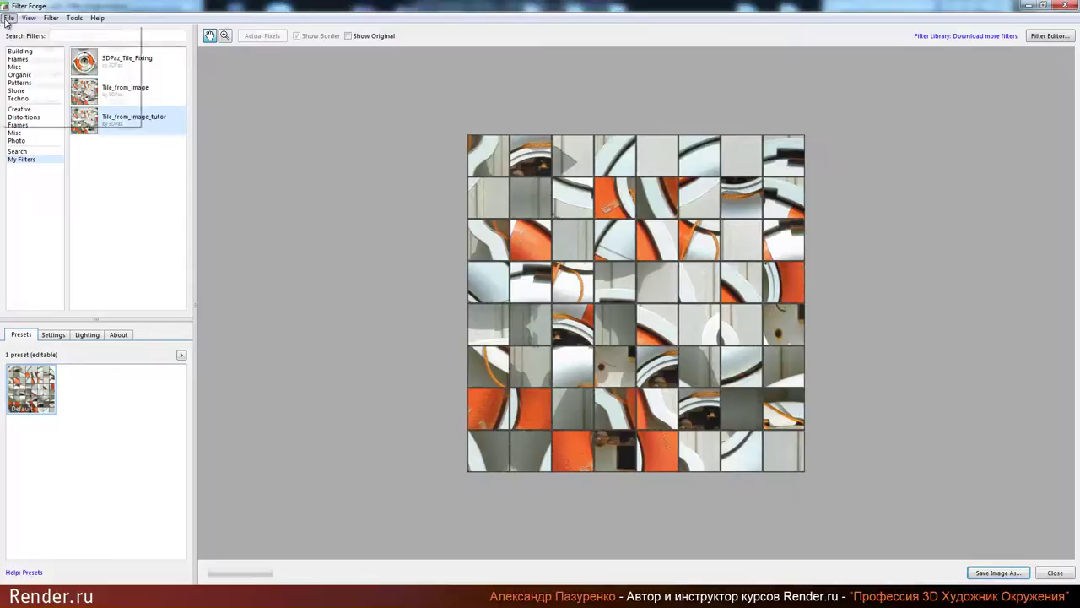
left_click(37, 47)
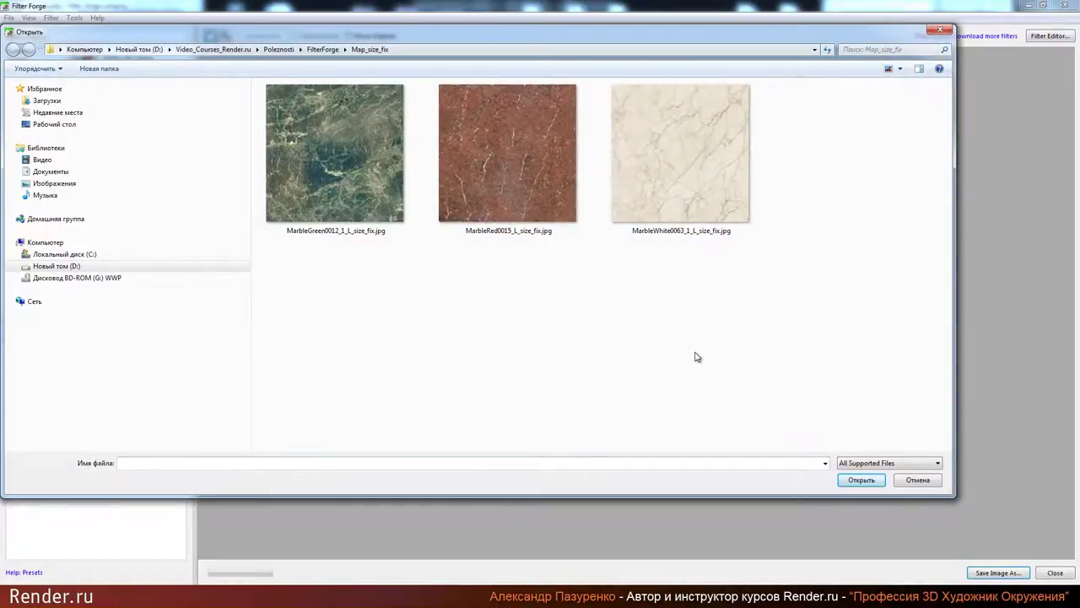
left_click(485, 173)
double_click(486, 173)
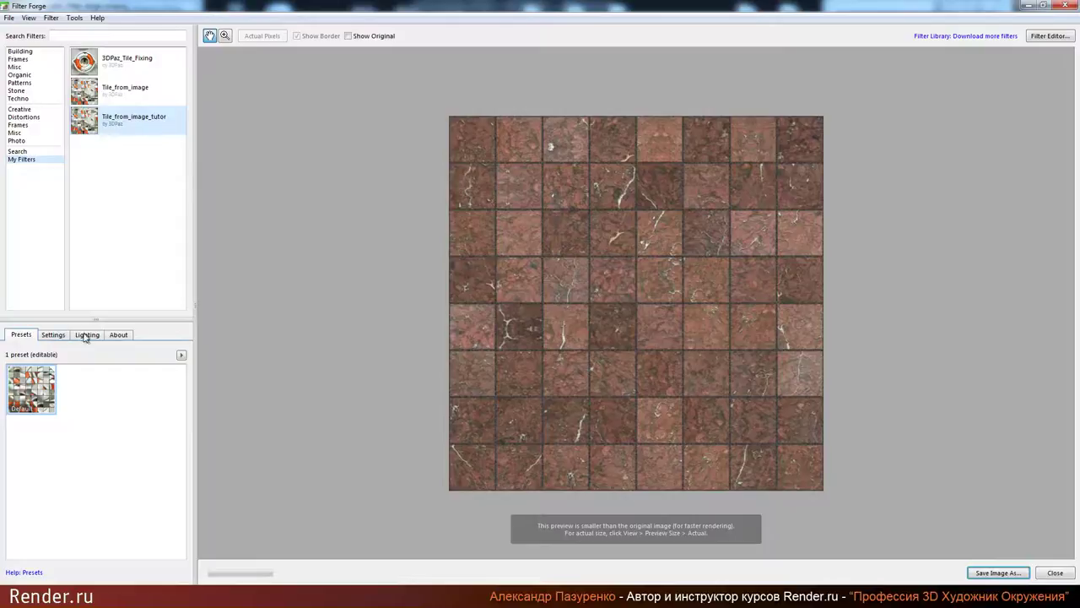
Step: Test a Bevel Width of 27 on the red marble tiles and restore it to 5
left_click(51, 336)
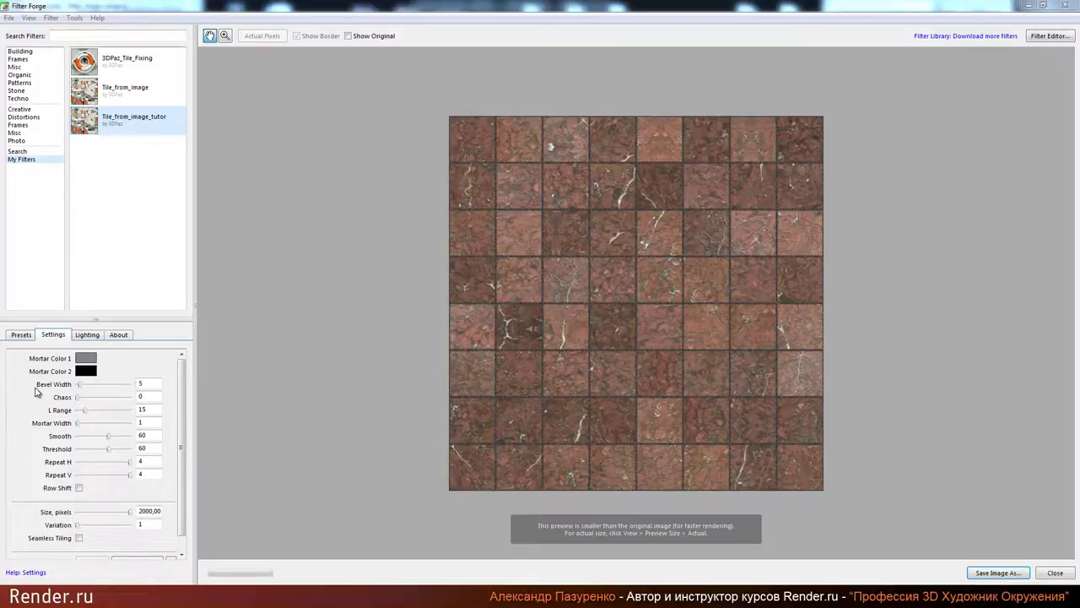
left_click(91, 385)
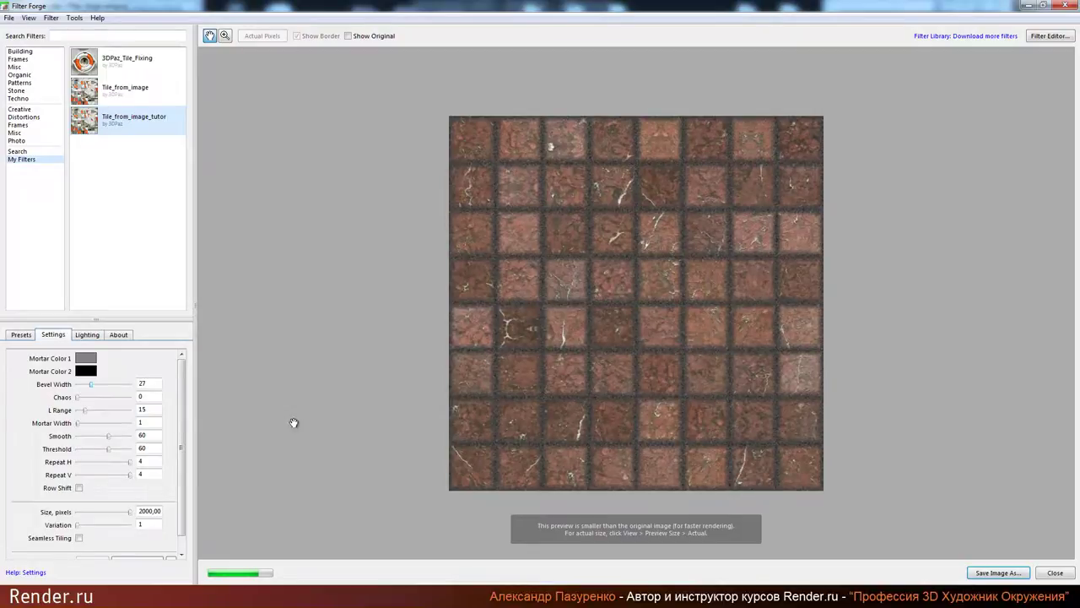
double_click(151, 383)
type("5")
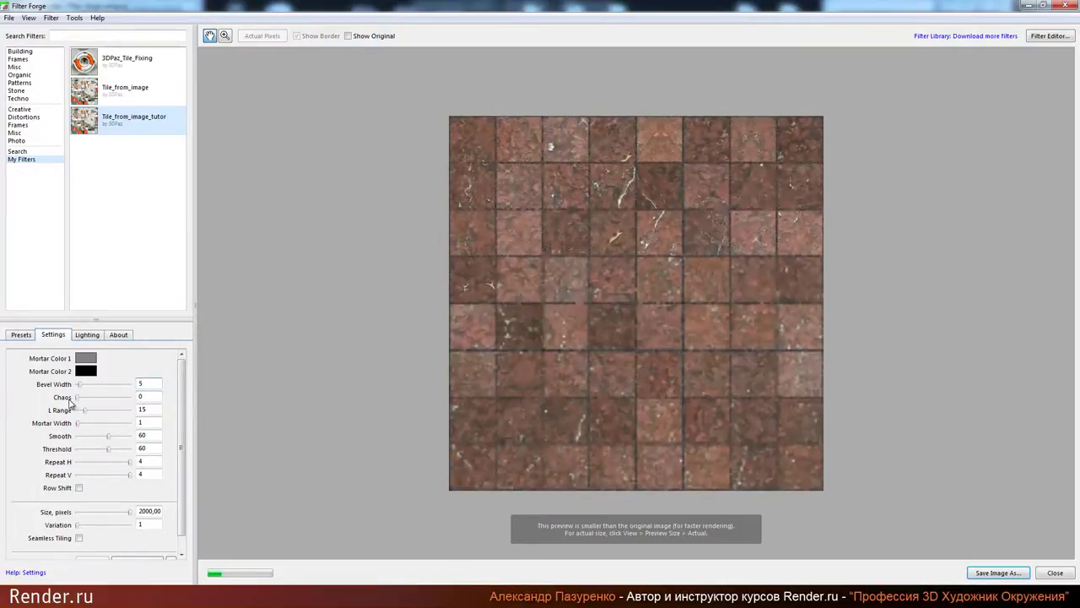
Step: Test Chaos values of 59 and 91 on the red marble tiles and return Chaos to 0
left_click(106, 399)
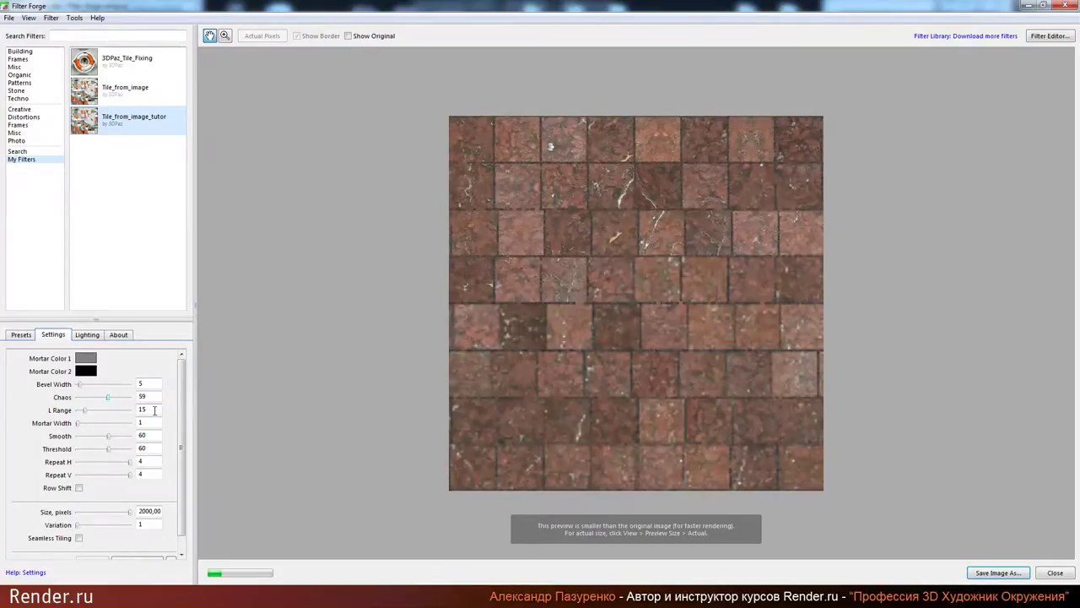
left_click(126, 398)
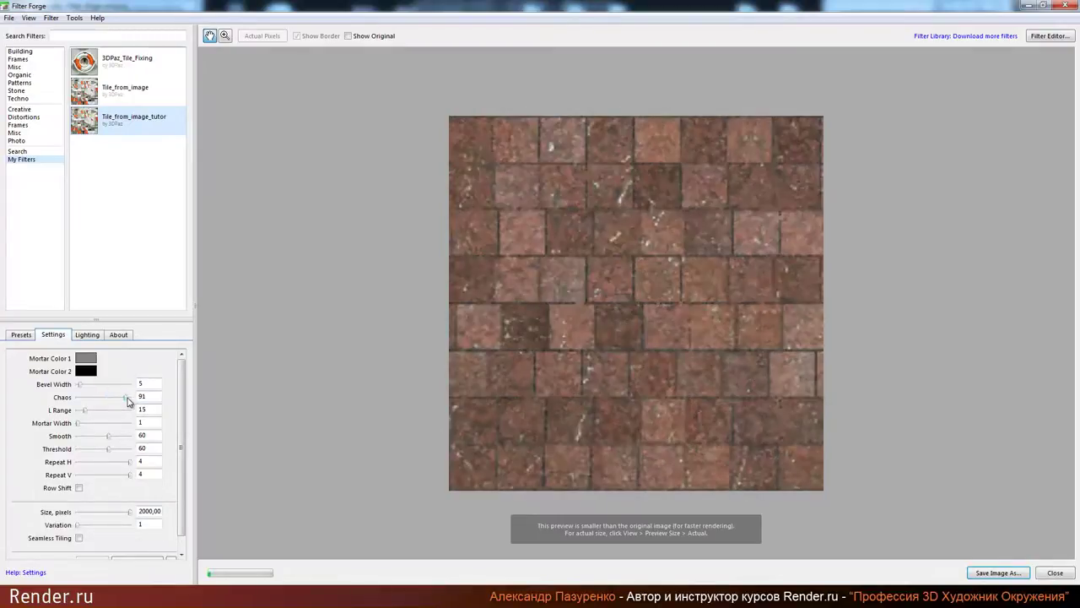
left_click_drag(126, 398, 72, 400)
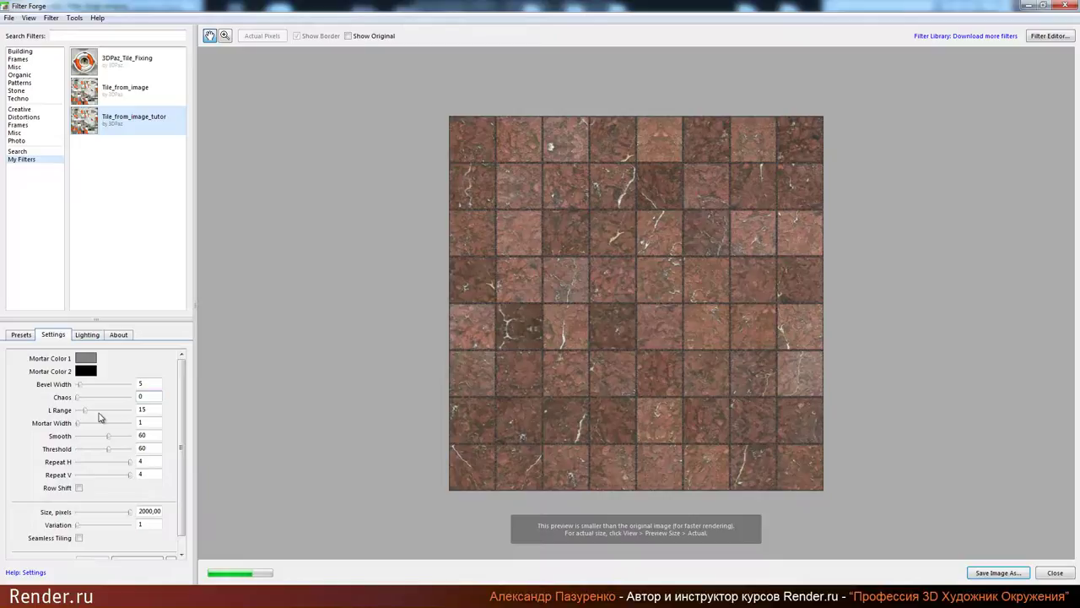
Step: Try an L Range of 38 on the red marble tiles and restore it to 15
left_click(96, 412)
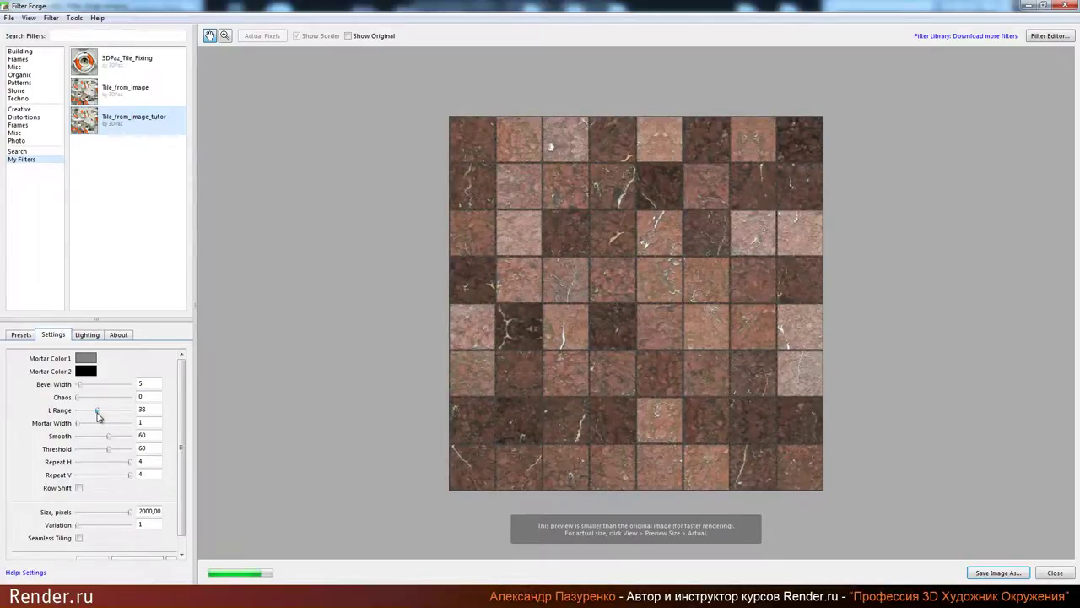
double_click(142, 410)
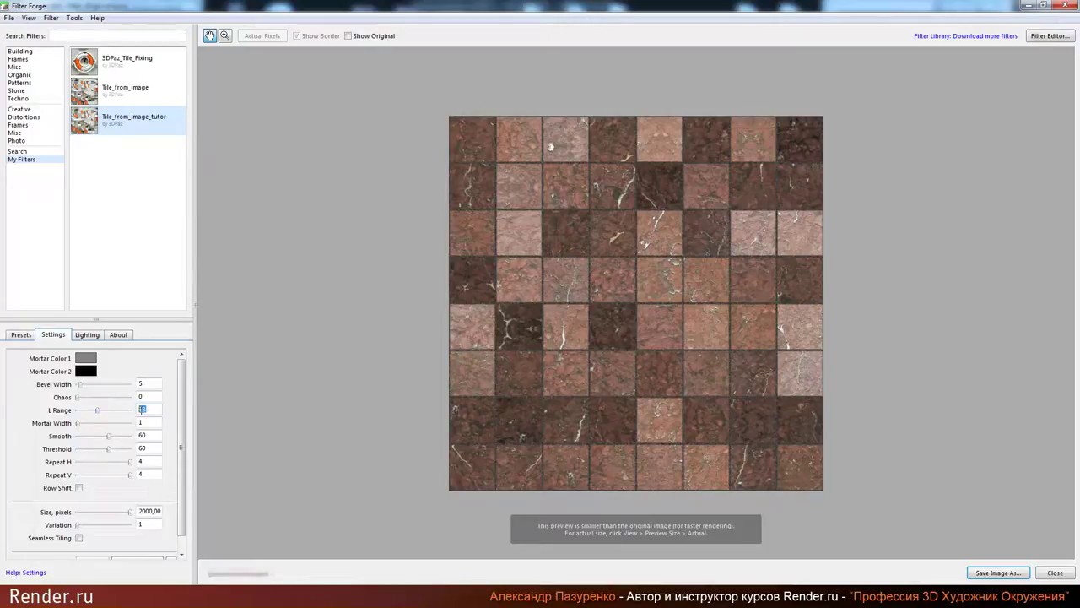
type("15")
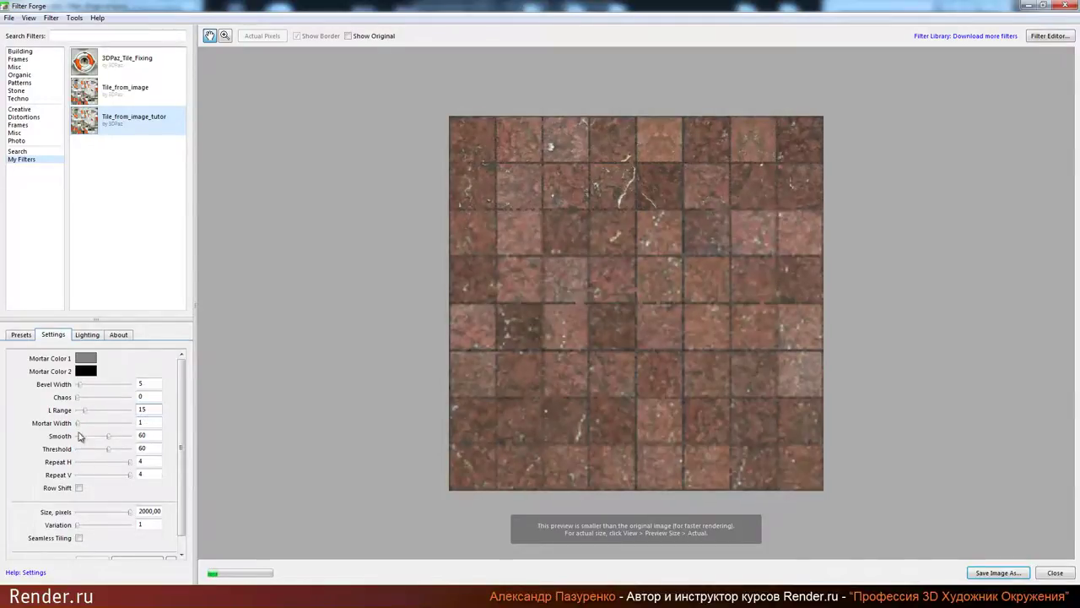
Step: Test a Mortar Width of 37 on the red marble tiles and restore it to 1
left_click_drag(85, 423, 97, 426)
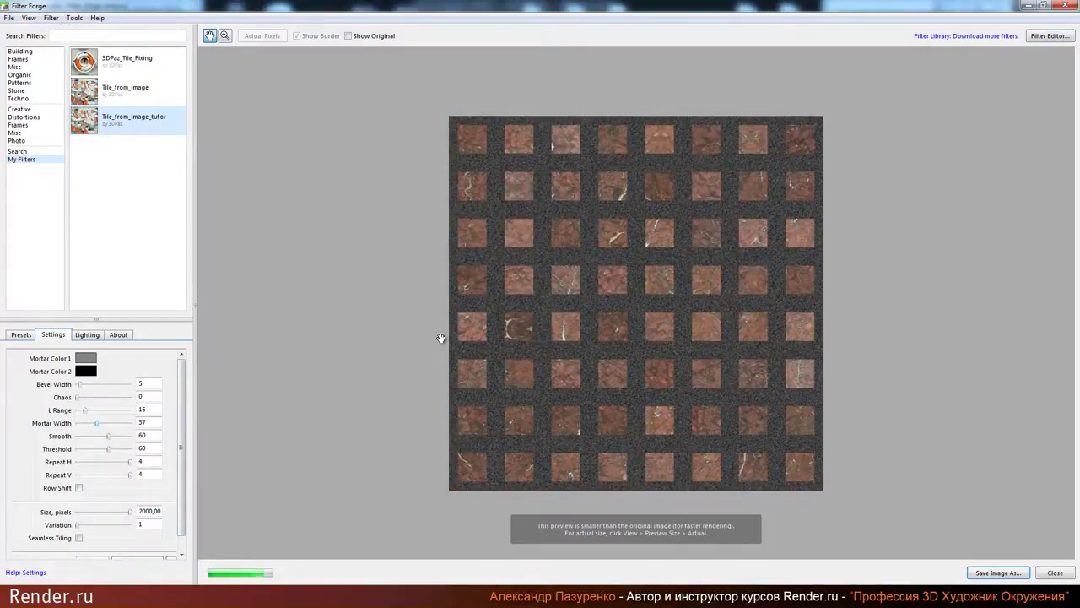
double_click(142, 422)
type("1")
key("Return")
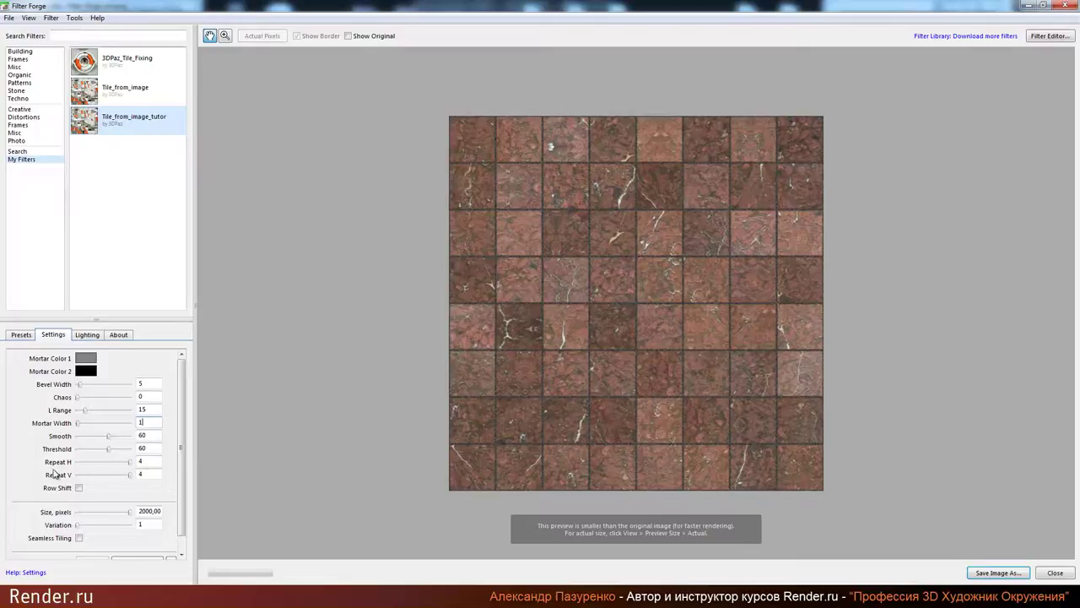
Step: Try Repeat H values of 2 and 1 on the red marble tiles and settle on 3
left_click(123, 462)
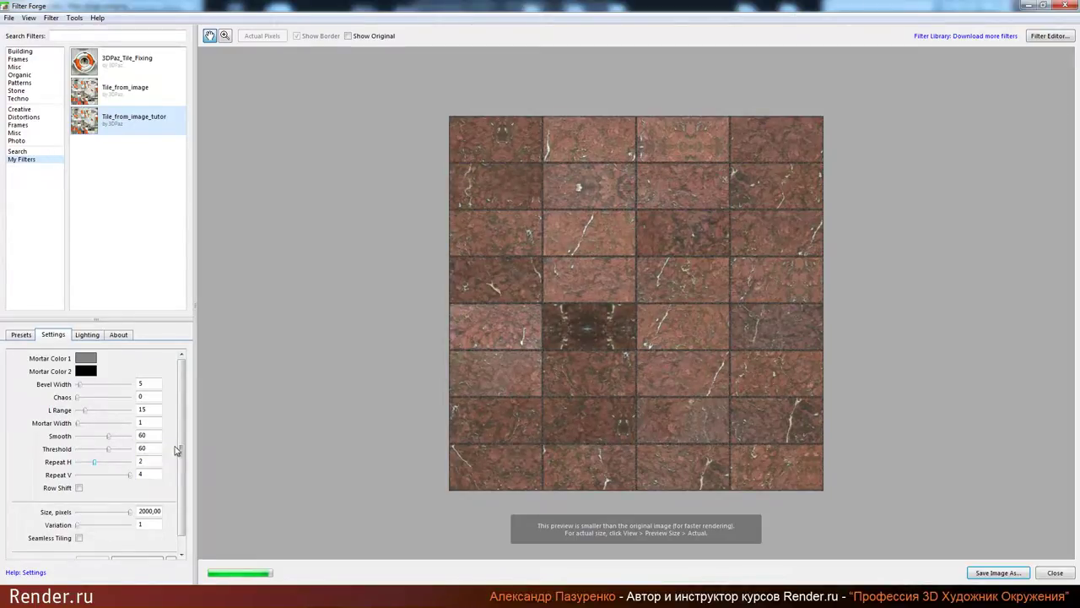
left_click(98, 464)
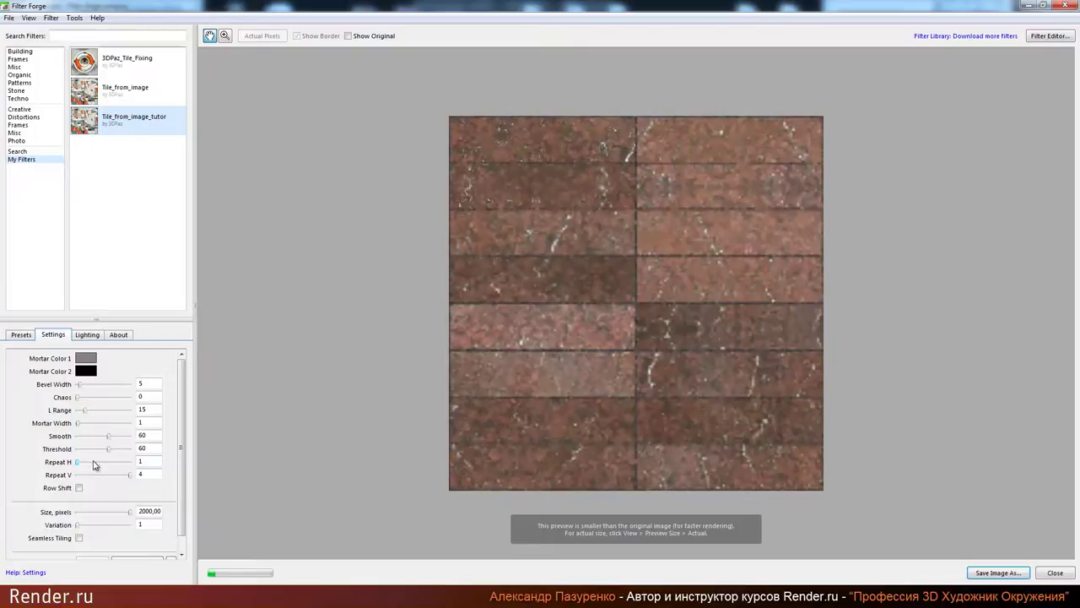
left_click(98, 463)
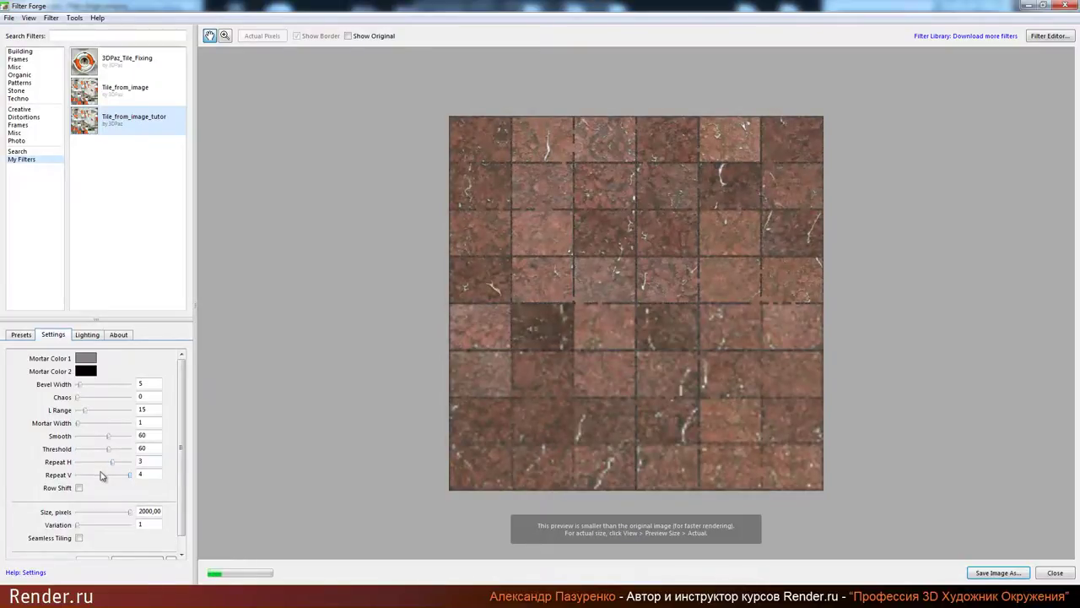
Step: Set Repeat V to 2 and test Row Shift on the red marble tiles, leaving it off
left_click(108, 475)
left_click(108, 476)
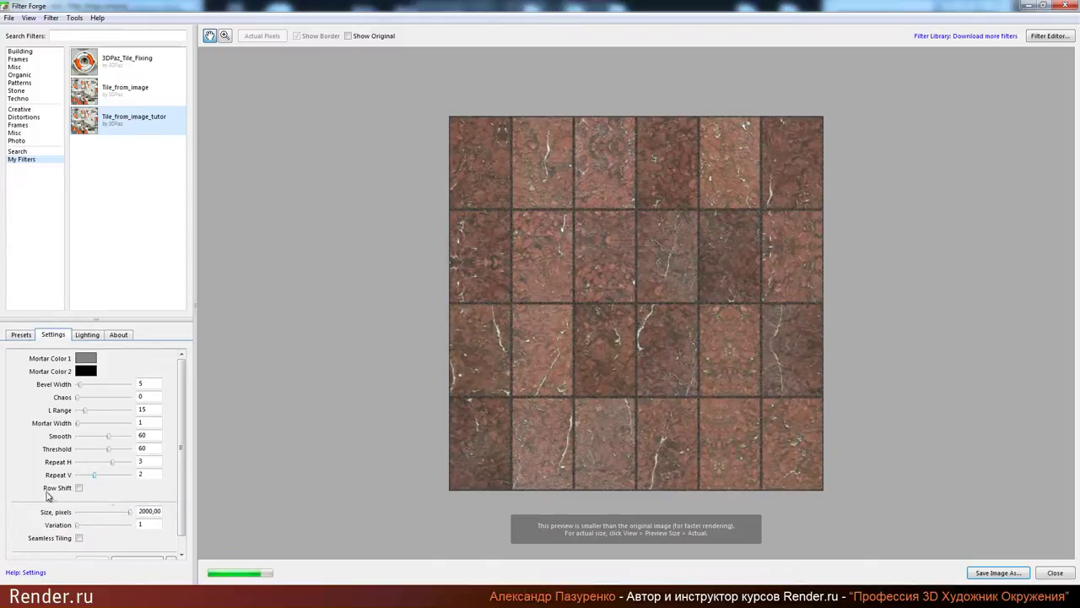
left_click(79, 488)
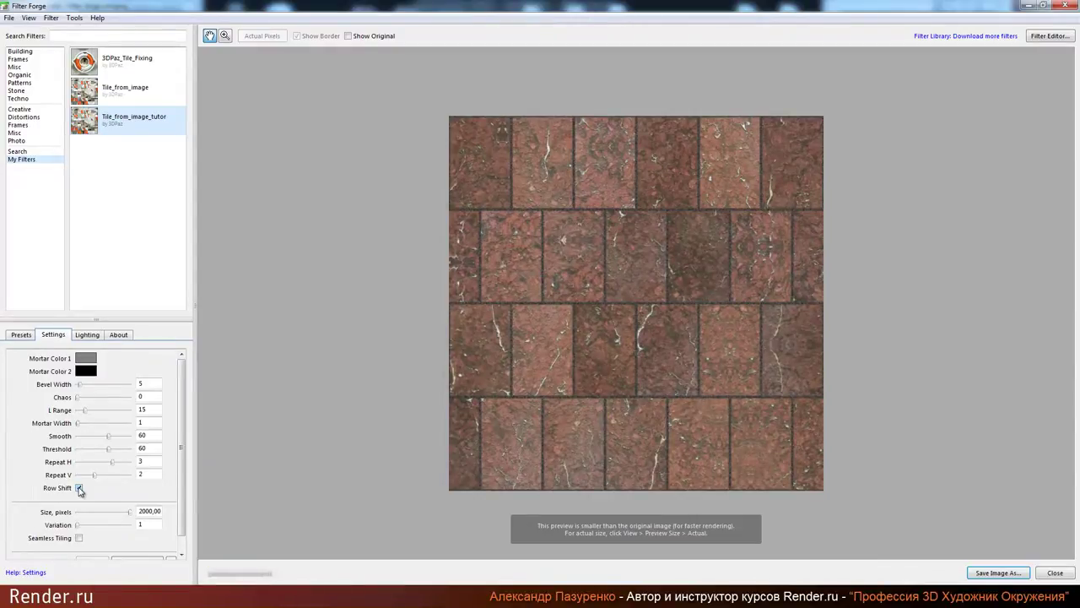
left_click(78, 488)
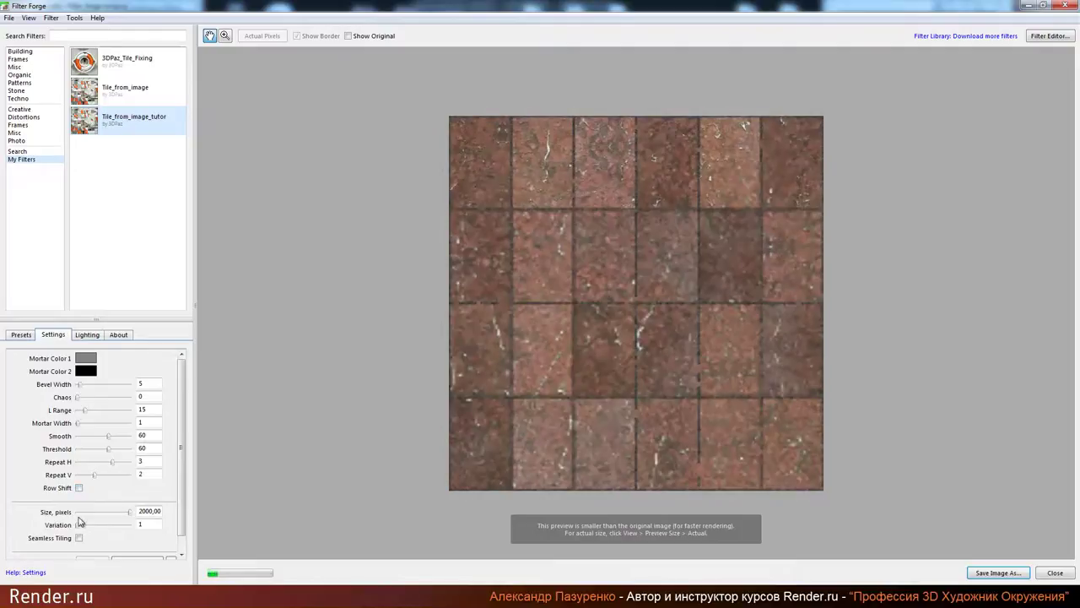